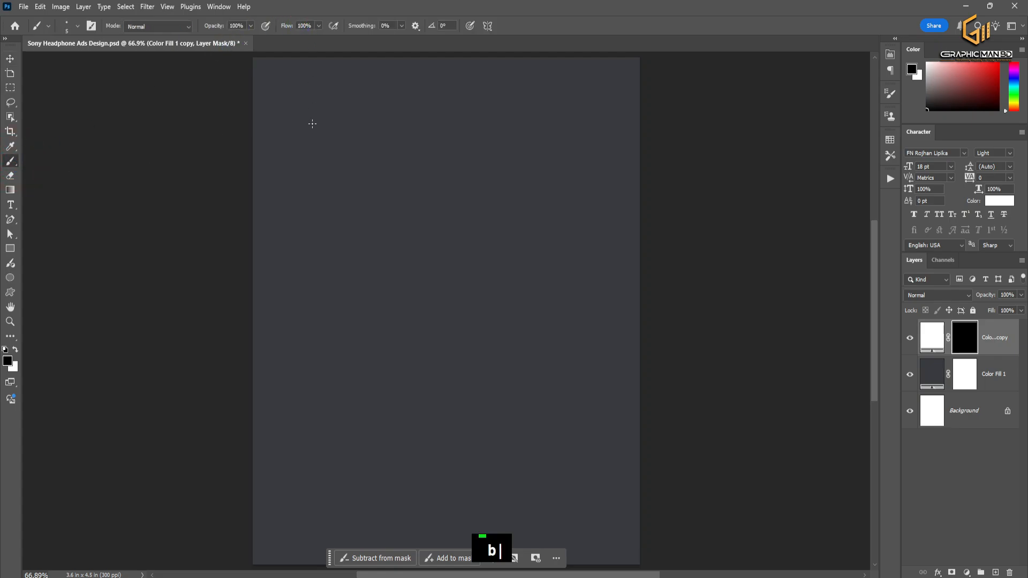
- Paint a soft white spot on the Color Fill 1 copy layer mask near the canvas centre, using a soft round brush of about 456 px
{"action": "right_click", "coordinate": [312, 124]}
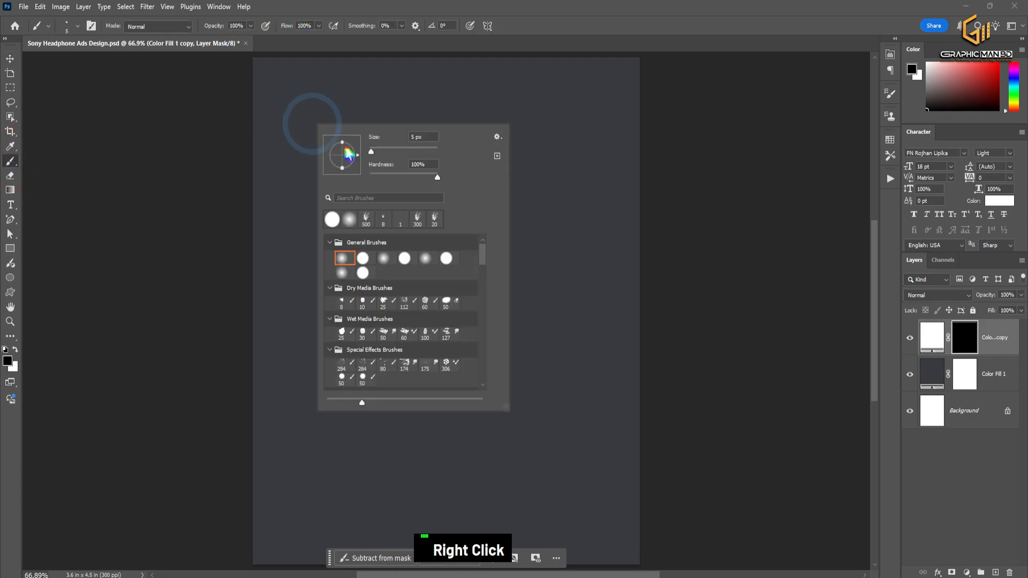
{"action": "left_click", "coordinate": [621, 9]}
{"action": "left_click_drag", "start_coordinate": [399, 298], "coordinate": [455, 301], "text": "alt"}
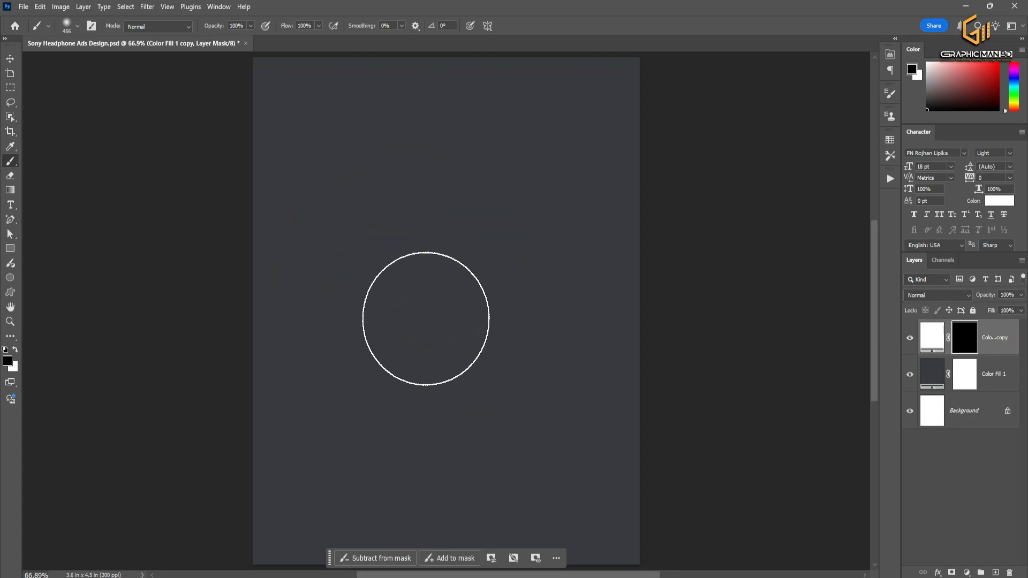
{"action": "left_click", "coordinate": [431, 312]}
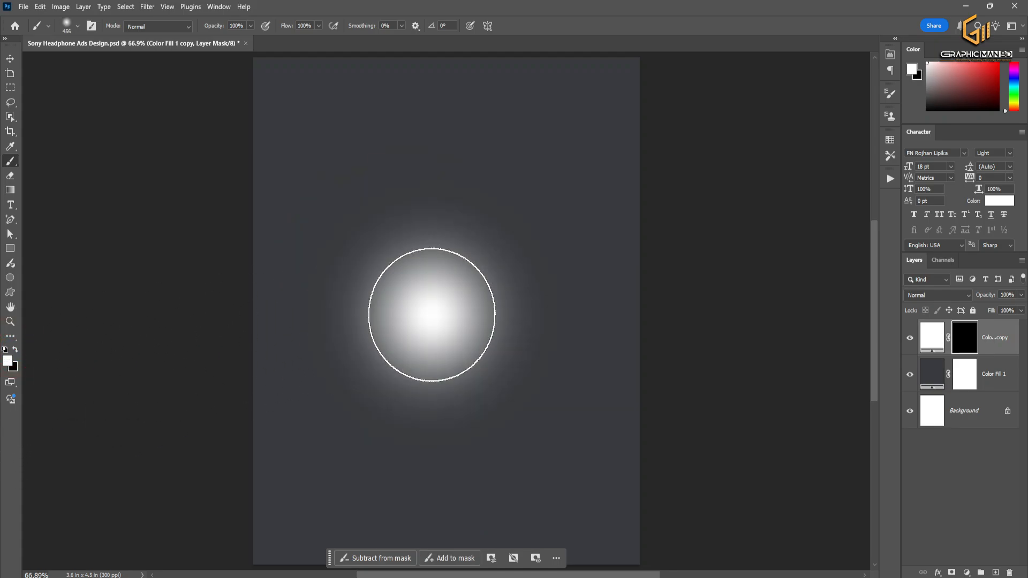
- Scale the white glow on the mask up evenly from its centre to about 168%
{"action": "key", "text": "ctrl+t"}
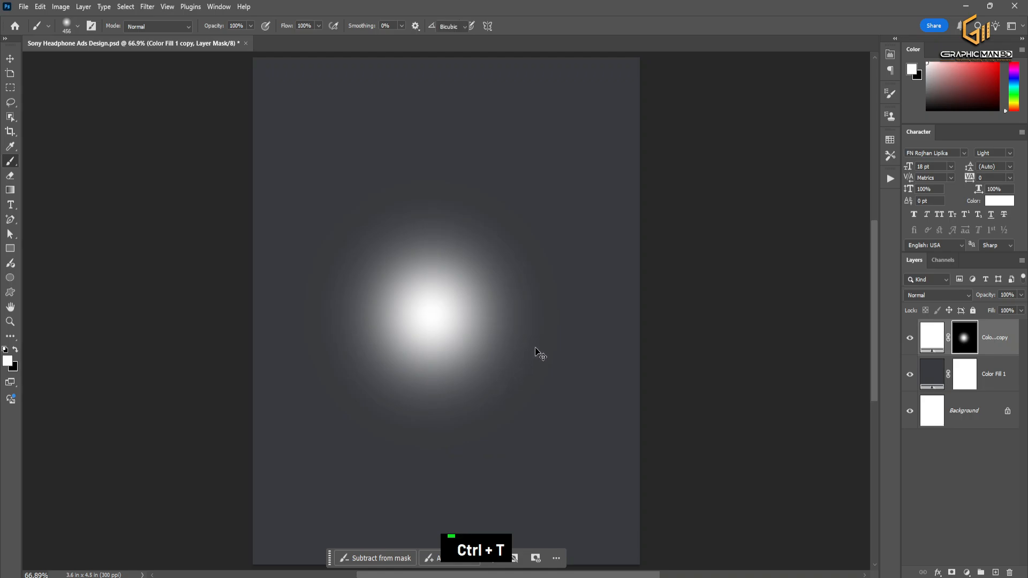
{"action": "left_click_drag", "start_coordinate": [560, 314], "coordinate": [653, 309]}
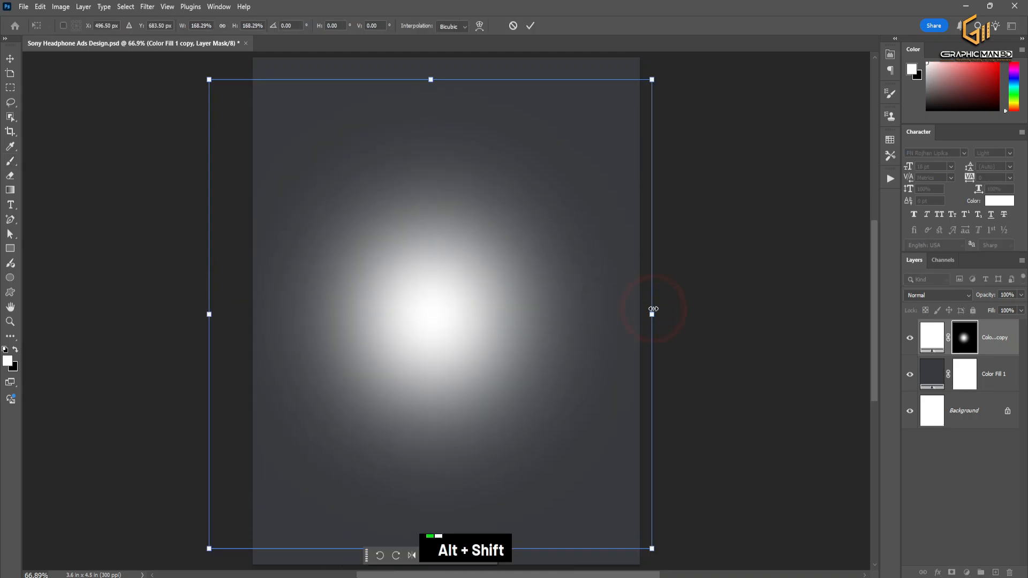
{"action": "left_click", "coordinate": [529, 25]}
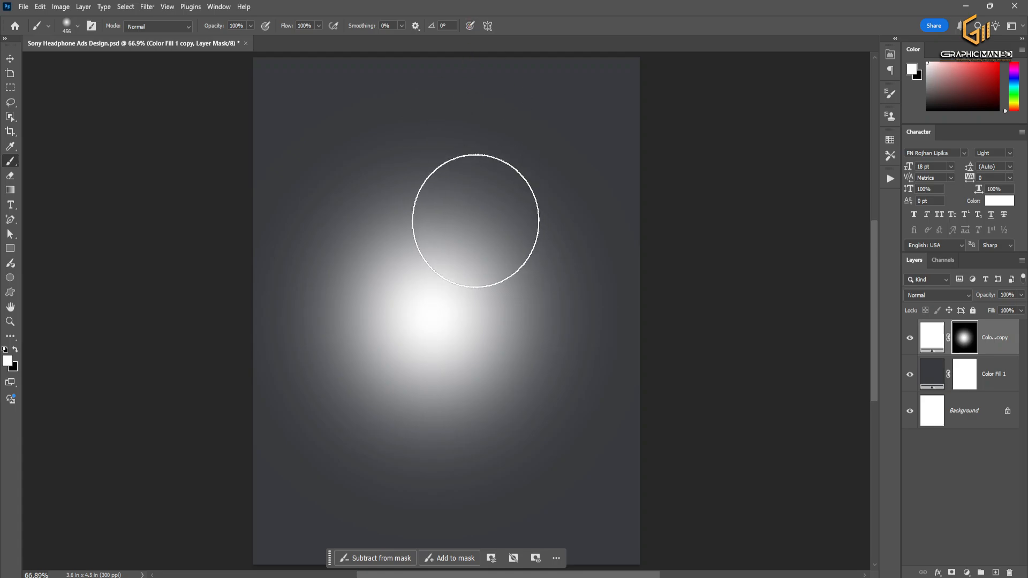
- Enlarge the glow again to about 109% so its bounds reach the canvas's upper edge
{"action": "key", "text": "F8"}
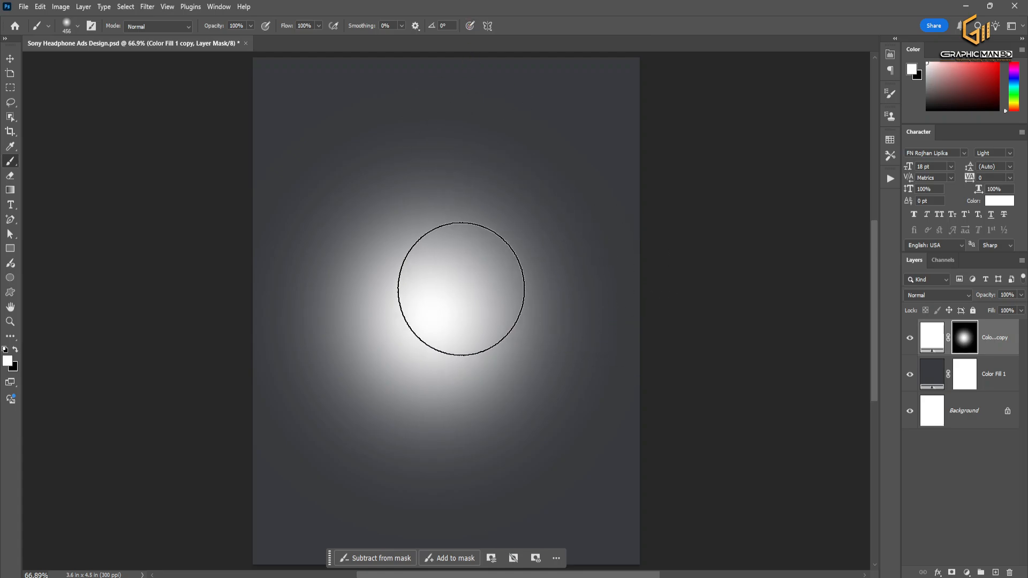
{"action": "key", "text": "v"}
{"action": "left_click", "coordinate": [445, 293]}
{"action": "key", "text": "ctrl+t"}
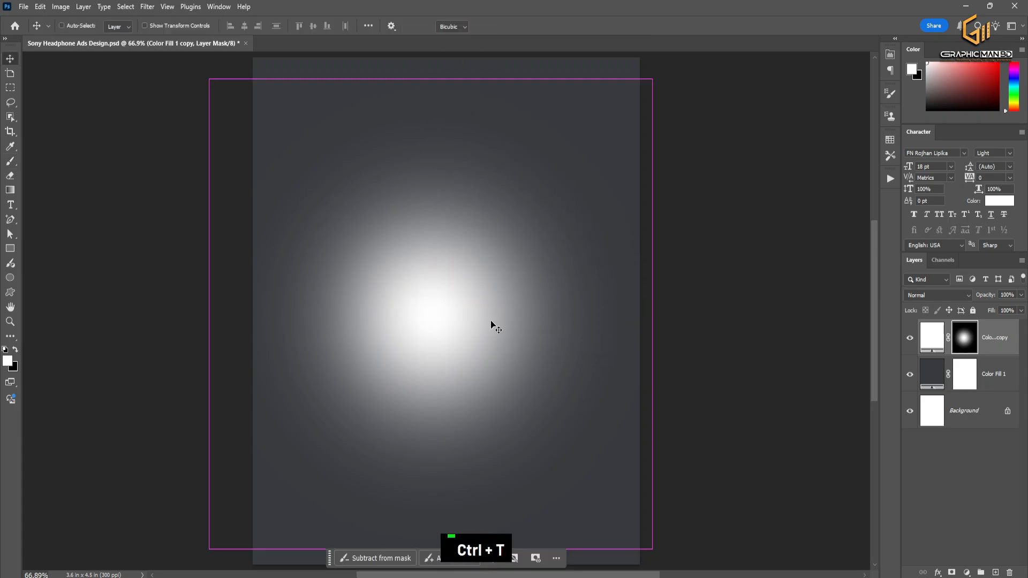
{"action": "left_click_drag", "start_coordinate": [652, 79], "coordinate": [672, 57]}
{"action": "left_click_drag", "start_coordinate": [507, 232], "coordinate": [509, 232]}
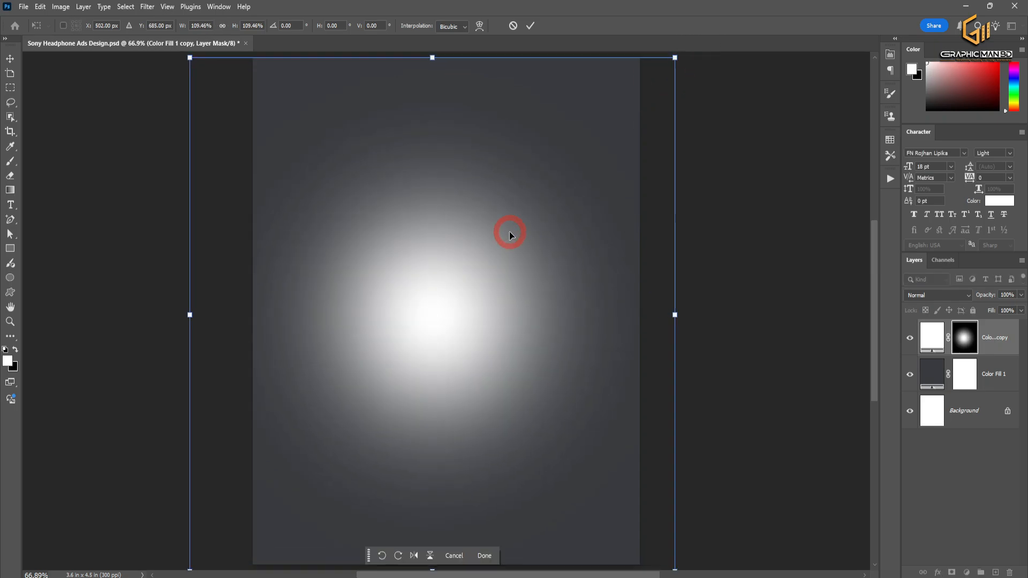
{"action": "key", "text": "Return"}
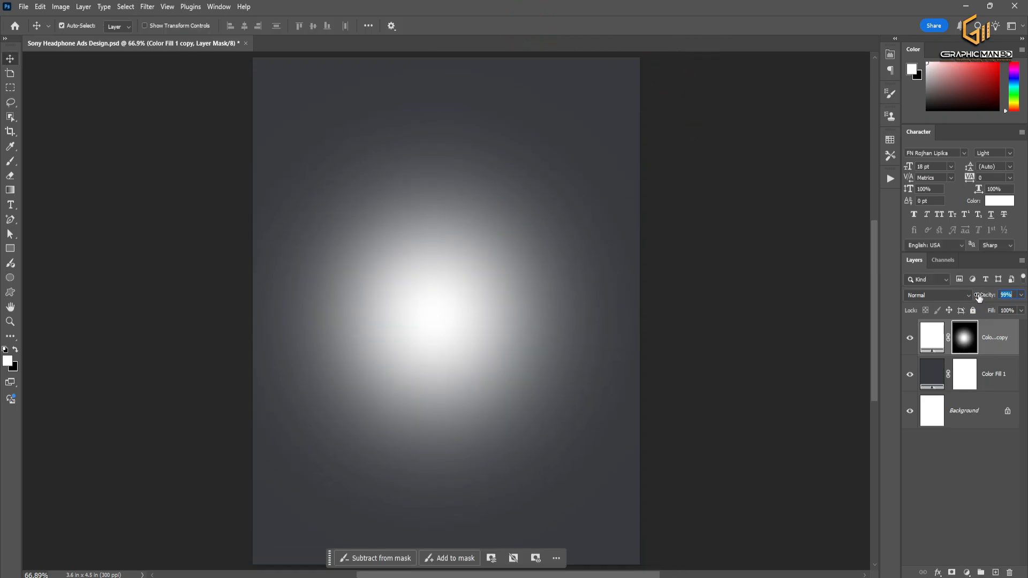
- Lower the glow layer's opacity to 36% and enlarge the glow further beyond the canvas edges
{"action": "left_click_drag", "start_coordinate": [984, 296], "coordinate": [942, 297]}
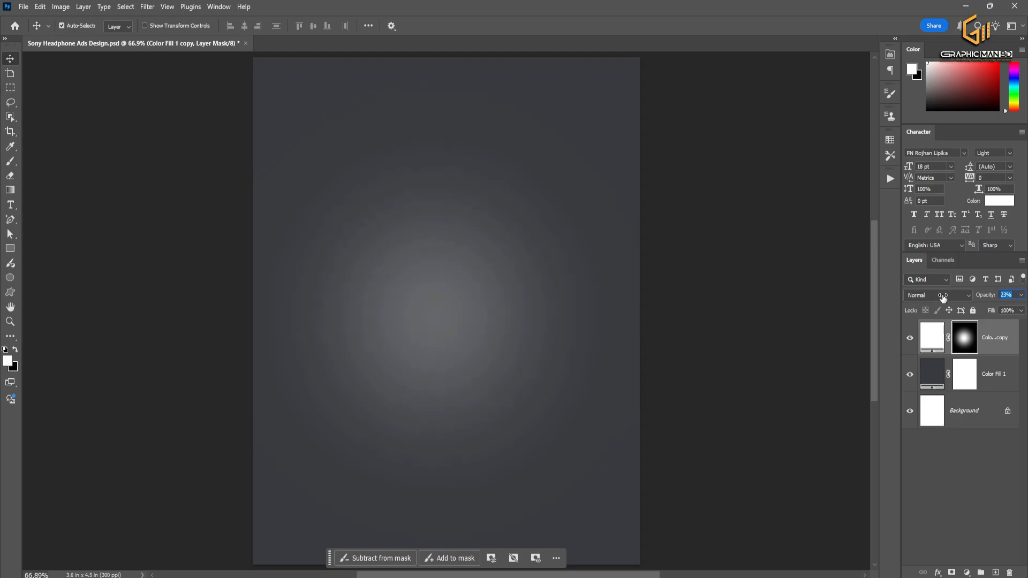
{"action": "scroll", "coordinate": [427, 377], "scroll_direction": "down", "scroll_amount": 2, "text": "alt"}
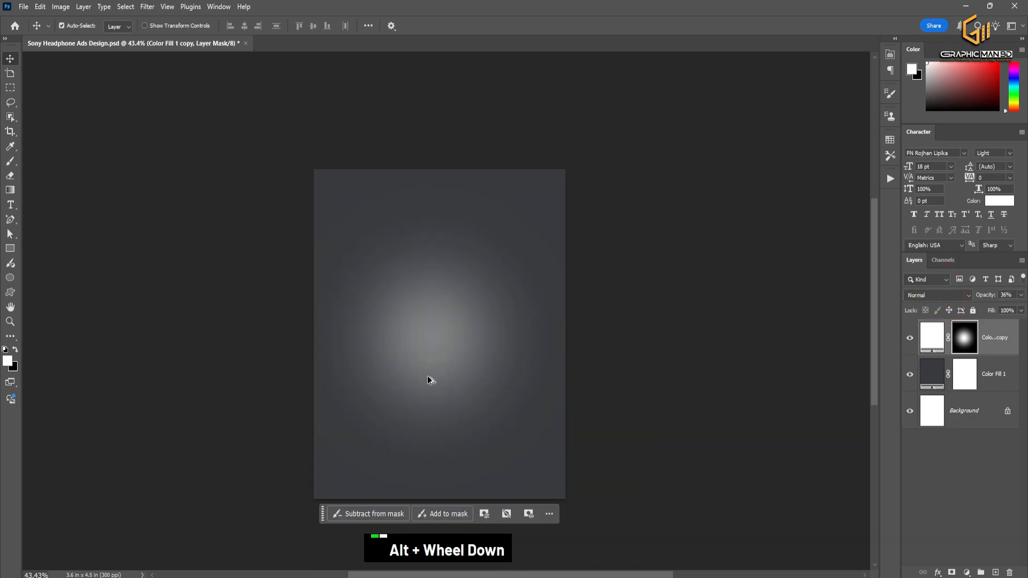
{"action": "key", "text": "ctrl+t"}
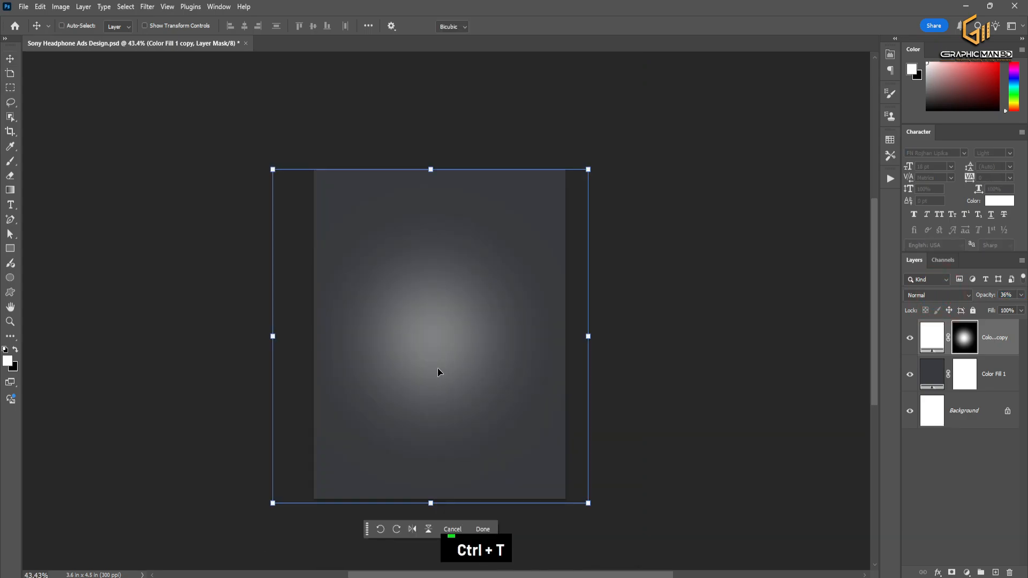
{"action": "left_click_drag", "start_coordinate": [431, 169], "coordinate": [431, 138]}
{"action": "key", "text": "Return"}
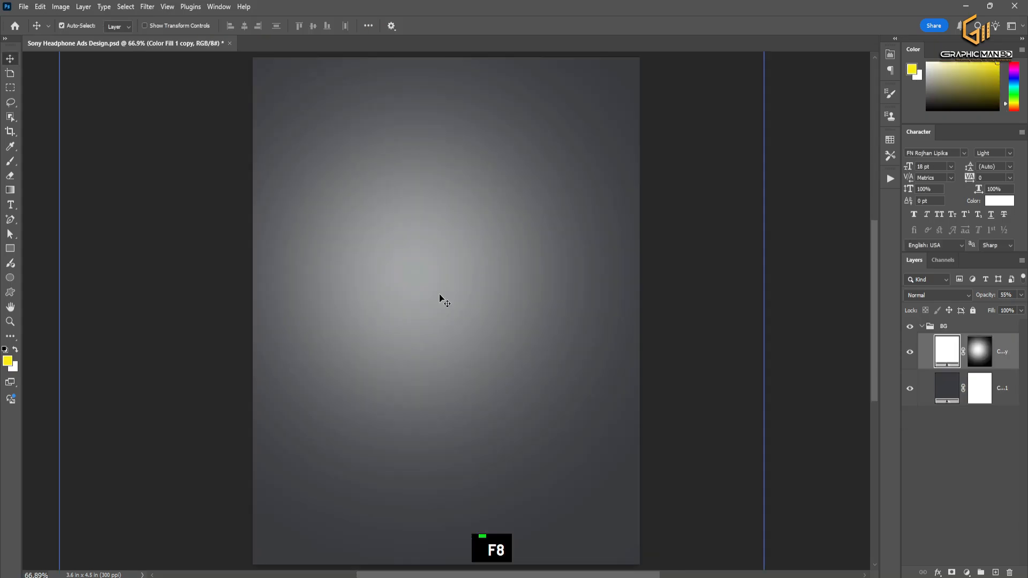
- Hide the guides and draw a tall rectangle about 236 × 908 px filled with #383A3E on the left half of the canvas
{"action": "key", "text": "ctrl+semicolon"}
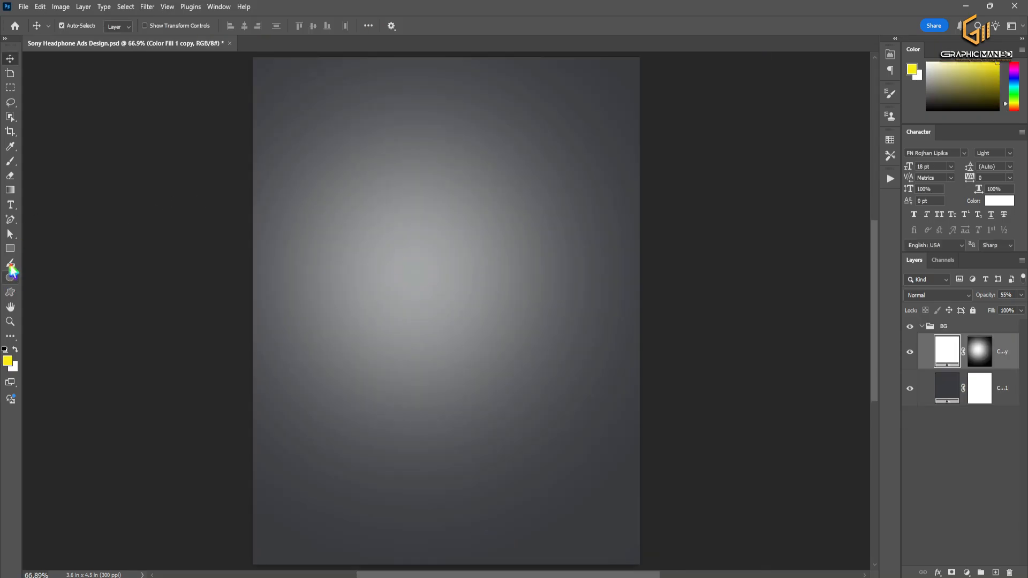
{"action": "double_click", "coordinate": [8, 365]}
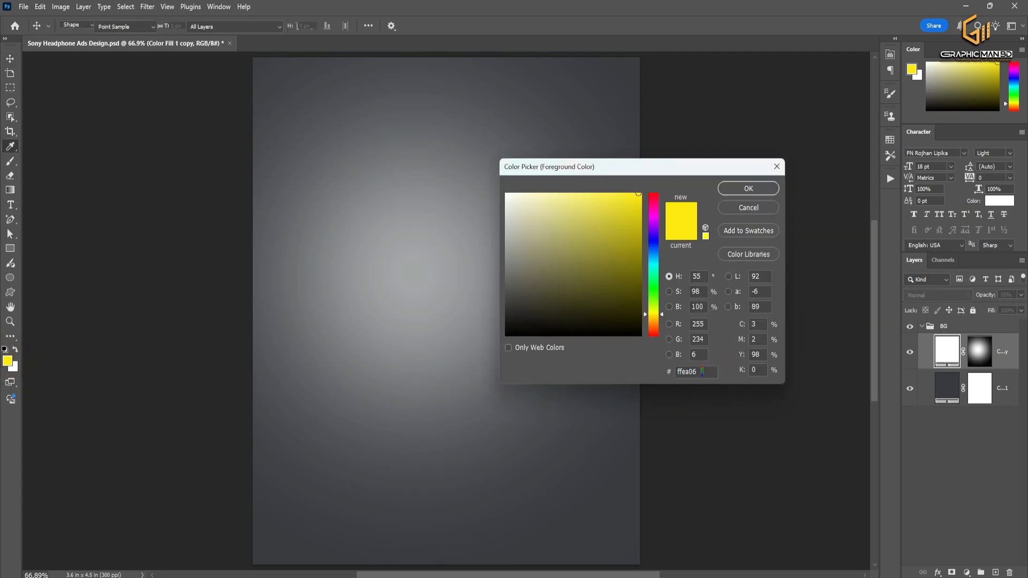
{"action": "type", "text": "#383A3E"}
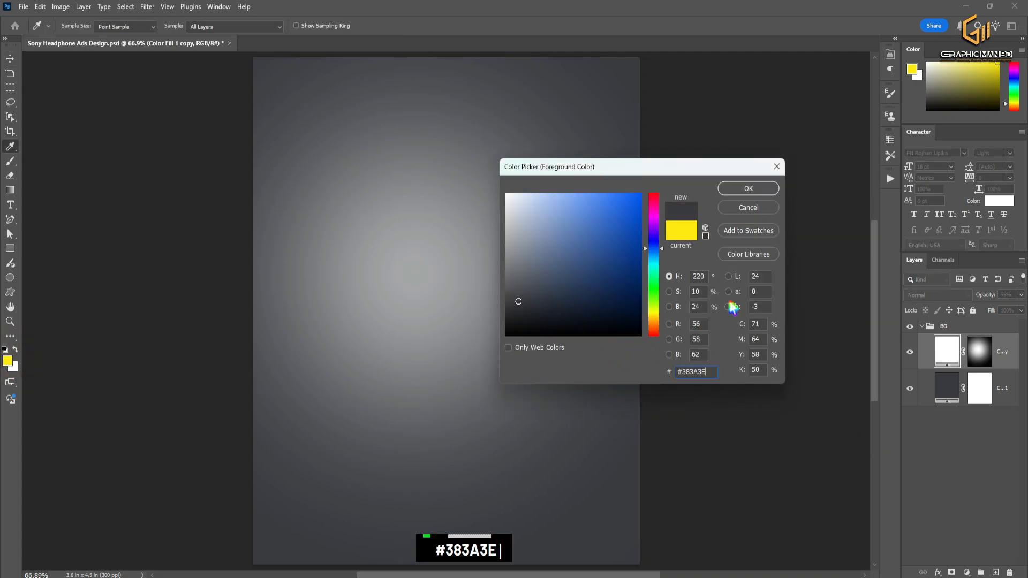
{"action": "left_click", "coordinate": [755, 193]}
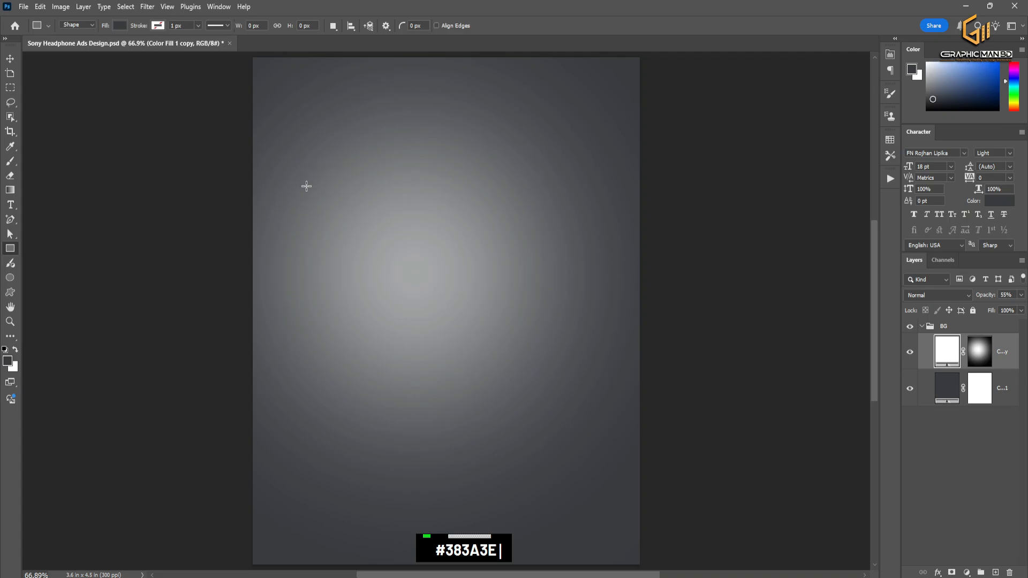
{"action": "left_click_drag", "start_coordinate": [402, 415], "coordinate": [388, 490]}
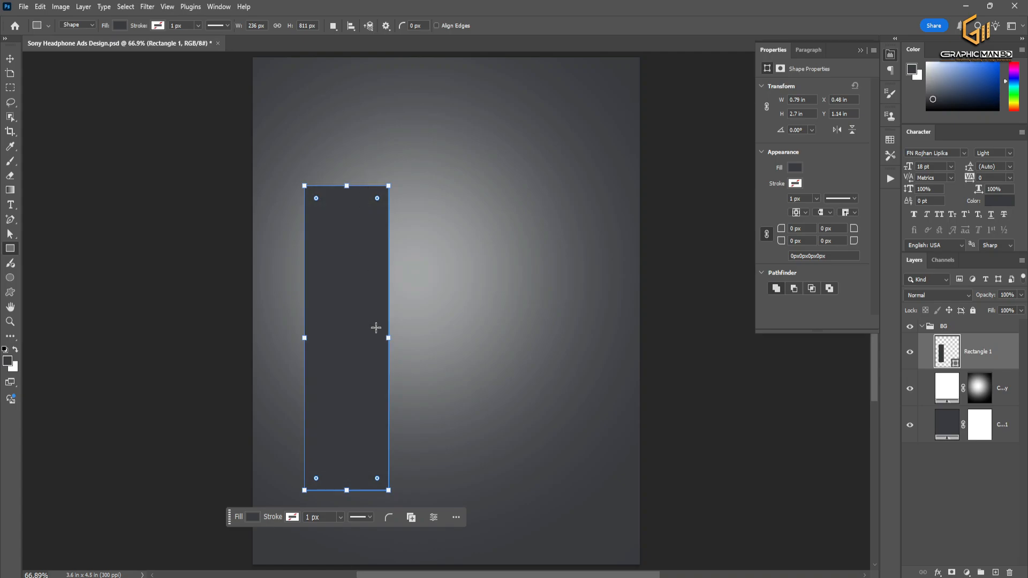
{"action": "key", "text": "F8"}
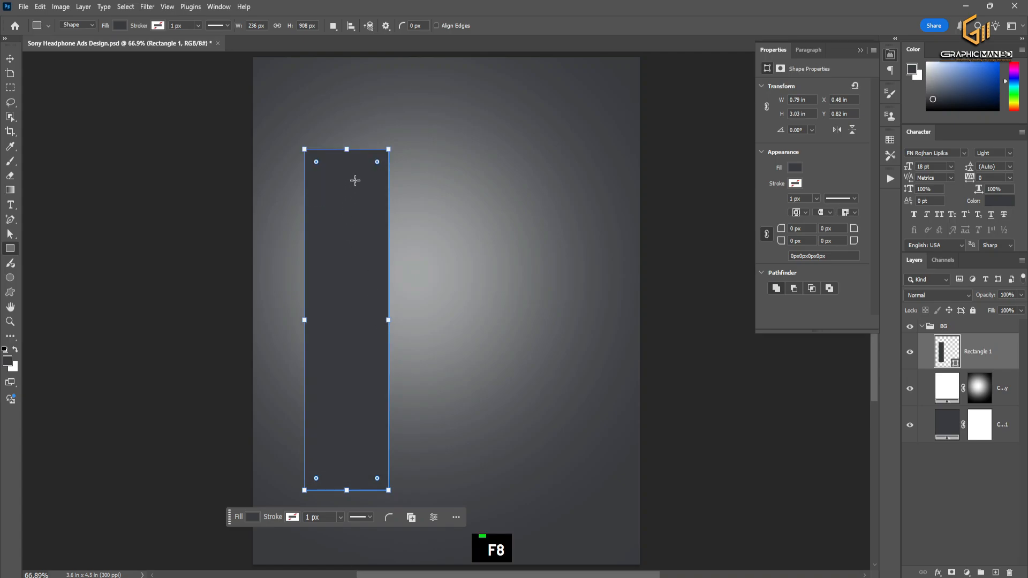
- Apply a perspective transform to the tall rectangle, shortening its right edge with a vertical skew of about 16.9°
{"action": "right_click", "coordinate": [355, 180]}
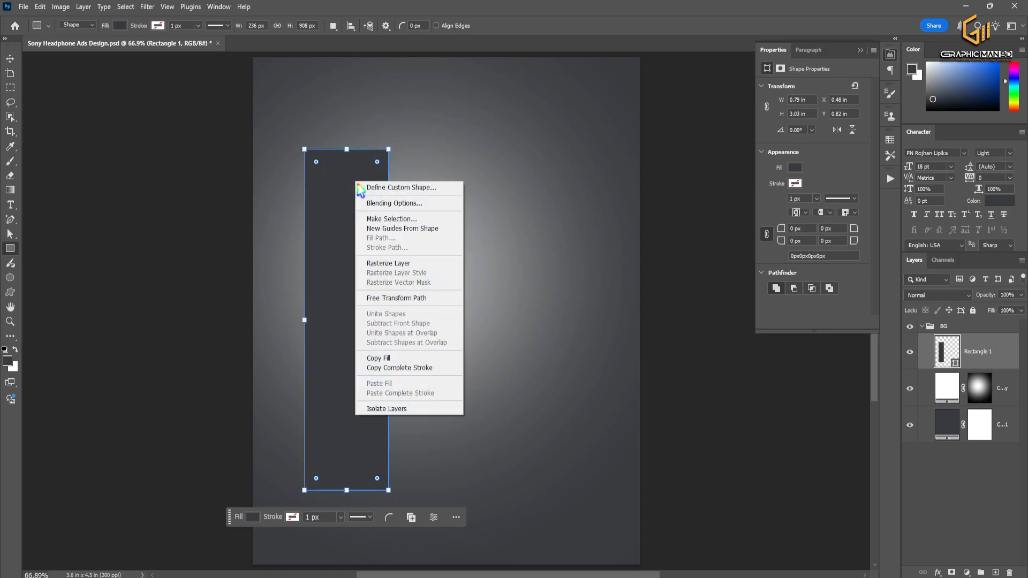
{"action": "left_click", "coordinate": [9, 58]}
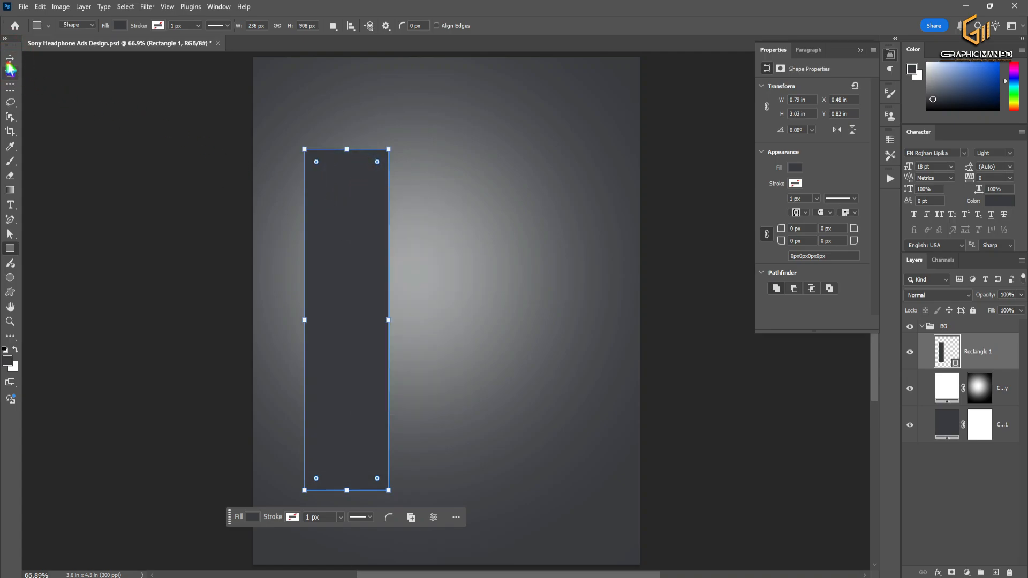
{"action": "key", "text": "ctrl+t"}
{"action": "right_click", "coordinate": [341, 194]}
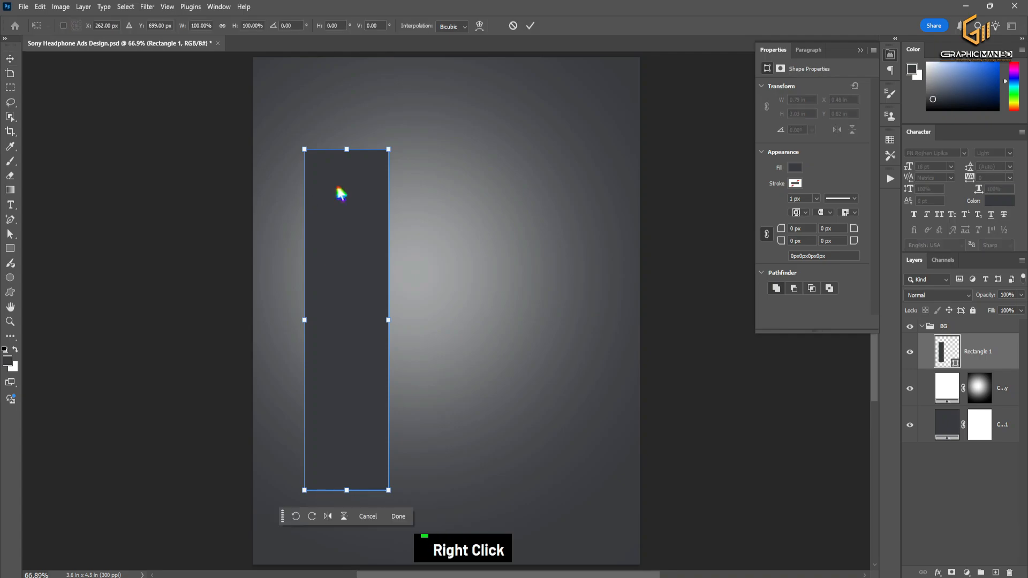
{"action": "left_click", "coordinate": [355, 247]}
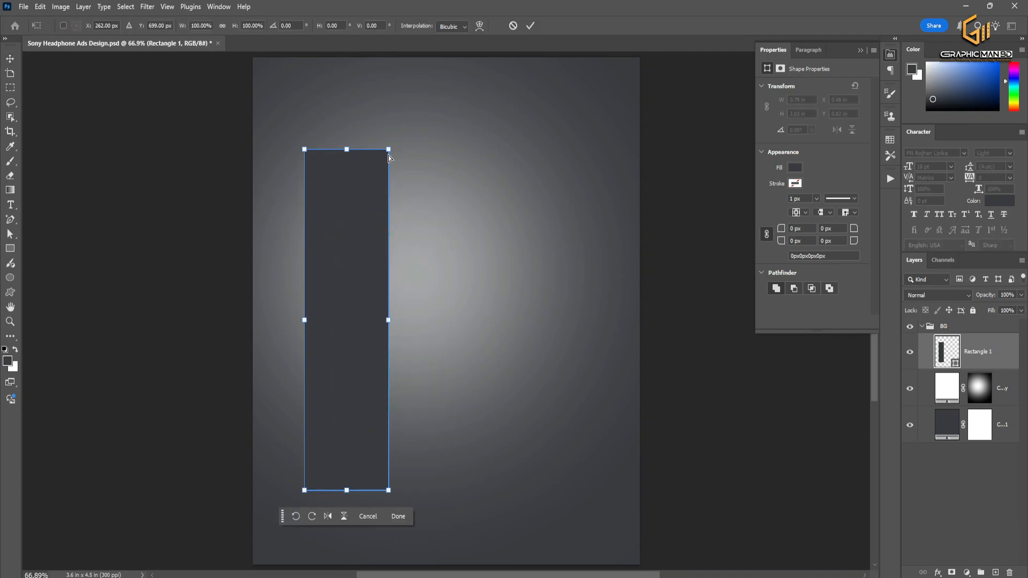
{"action": "left_click_drag", "start_coordinate": [388, 158], "coordinate": [384, 178]}
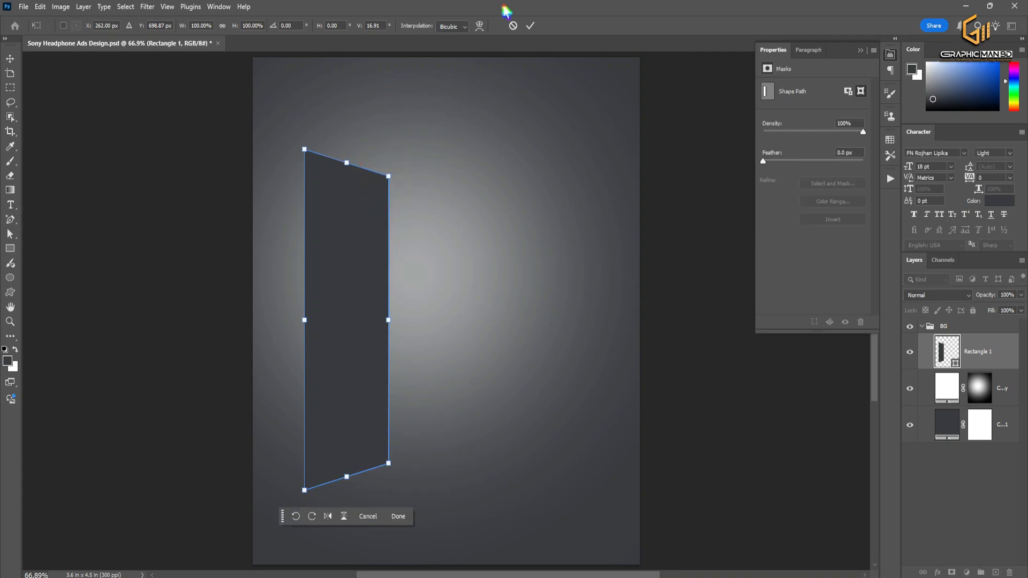
{"action": "left_click", "coordinate": [533, 26]}
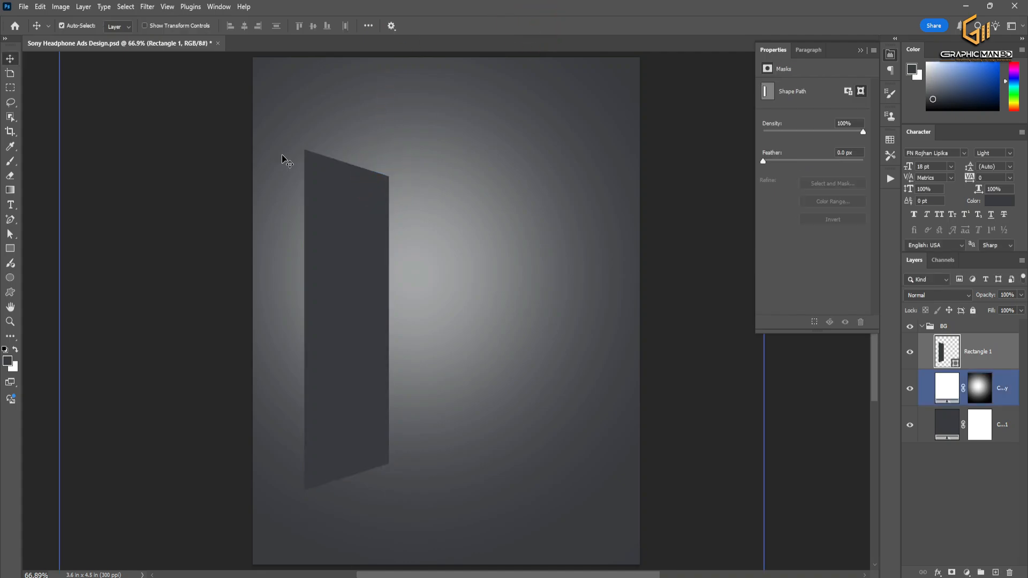
- Draw a thin vertical rectangle about 24 × 906 px flush against the panel's left edge to give it thickness
{"action": "left_click", "coordinate": [12, 248]}
{"action": "left_click_drag", "start_coordinate": [292, 315], "coordinate": [303, 487]}
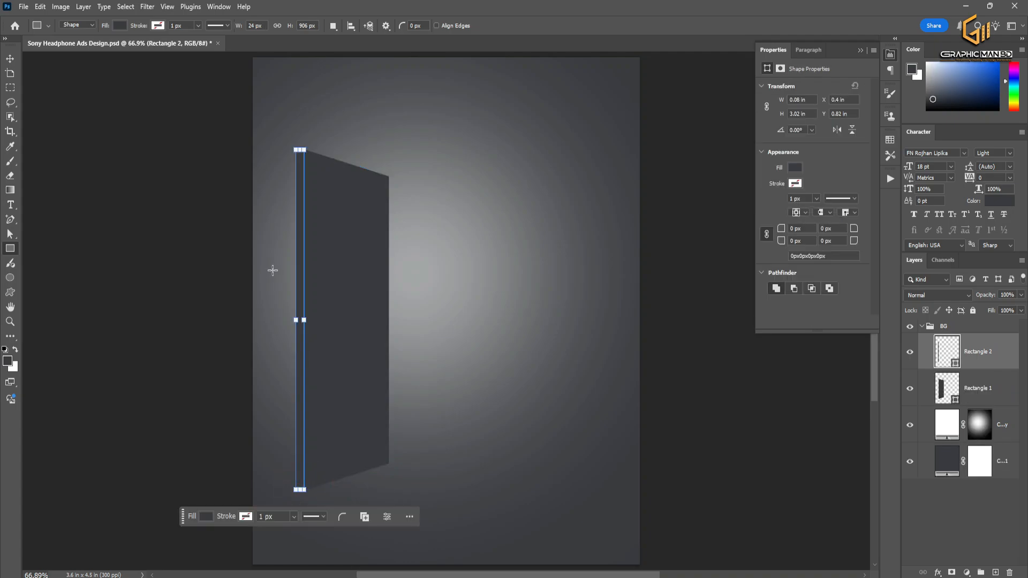
{"action": "scroll", "coordinate": [303, 156], "scroll_direction": "up", "scroll_amount": 4, "text": "alt"}
{"action": "scroll", "coordinate": [291, 138], "scroll_direction": "up", "scroll_amount": 2, "text": "alt"}
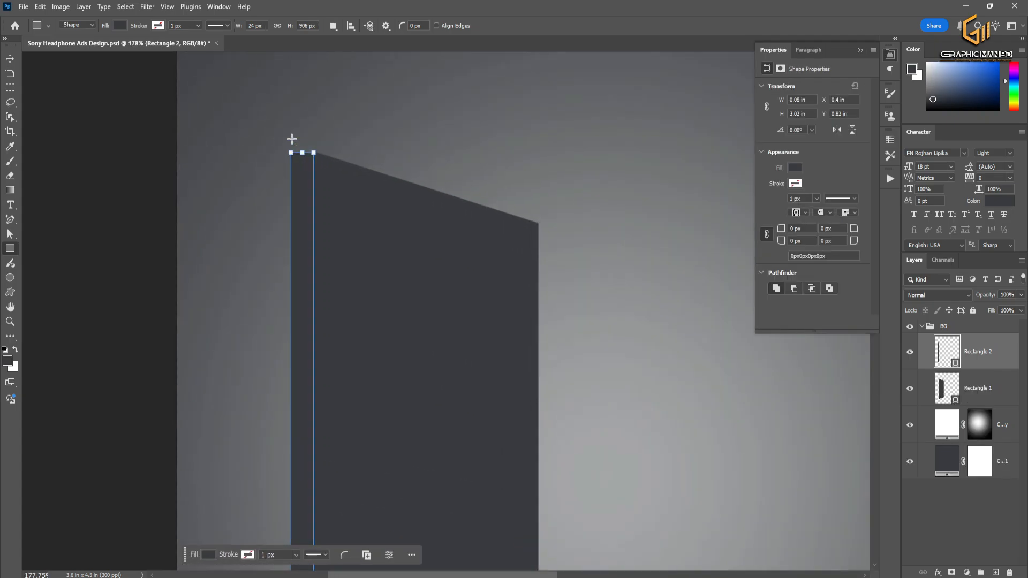
{"action": "key", "text": "v"}
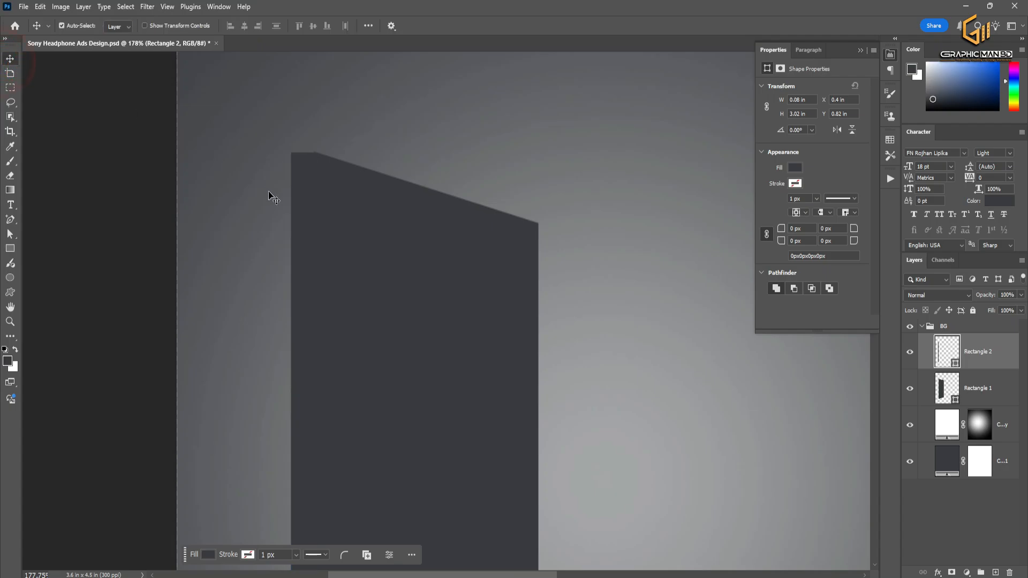
{"action": "scroll", "coordinate": [304, 220], "scroll_direction": "down", "scroll_amount": 5, "text": "alt"}
{"action": "scroll", "coordinate": [304, 223], "scroll_direction": "down", "scroll_amount": 1}
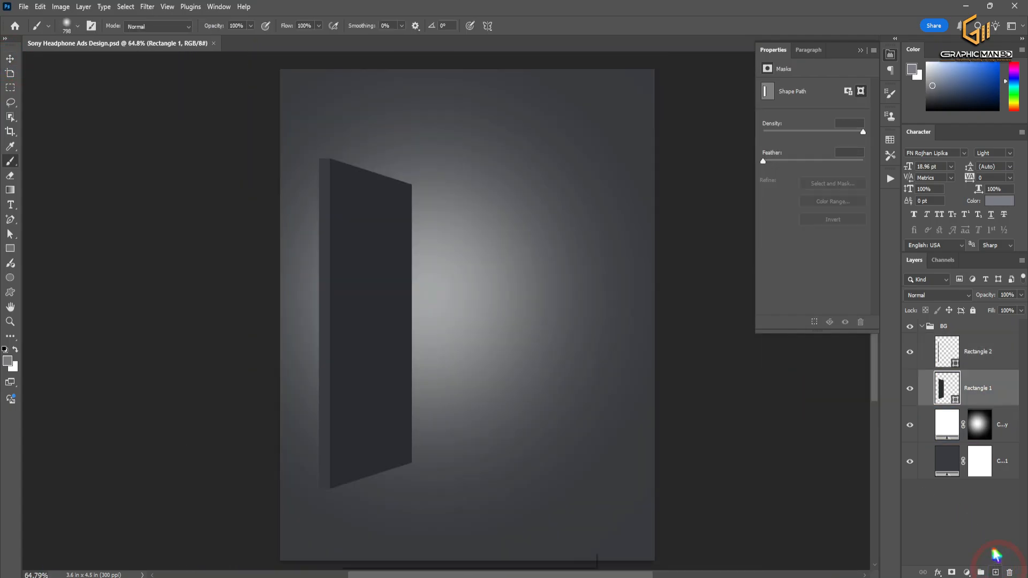
- Add a layer clipped to Rectangle 1 and paint a soft grey highlight over the upper part of the panel
{"action": "left_click", "coordinate": [995, 572]}
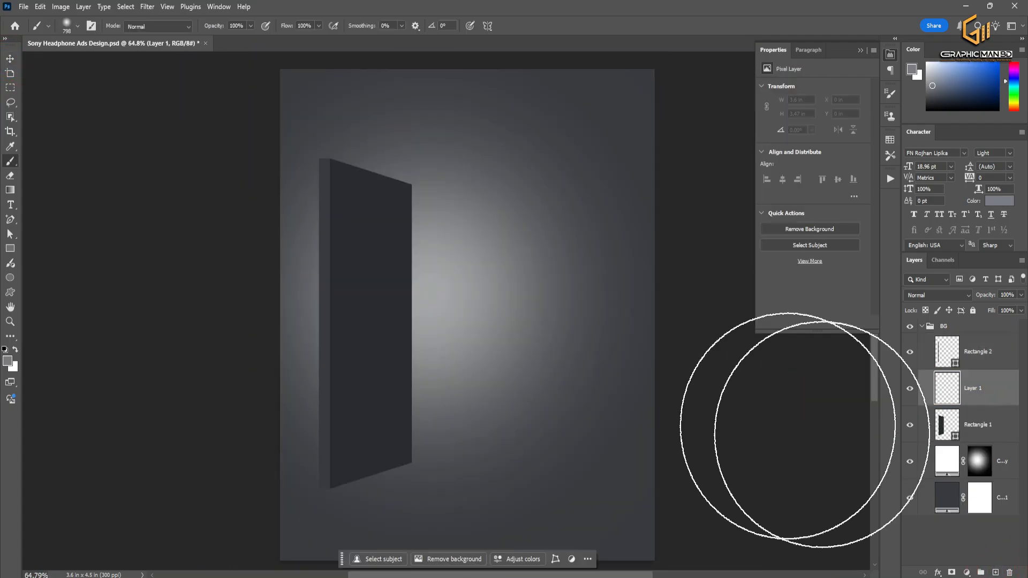
{"action": "right_click", "coordinate": [983, 389]}
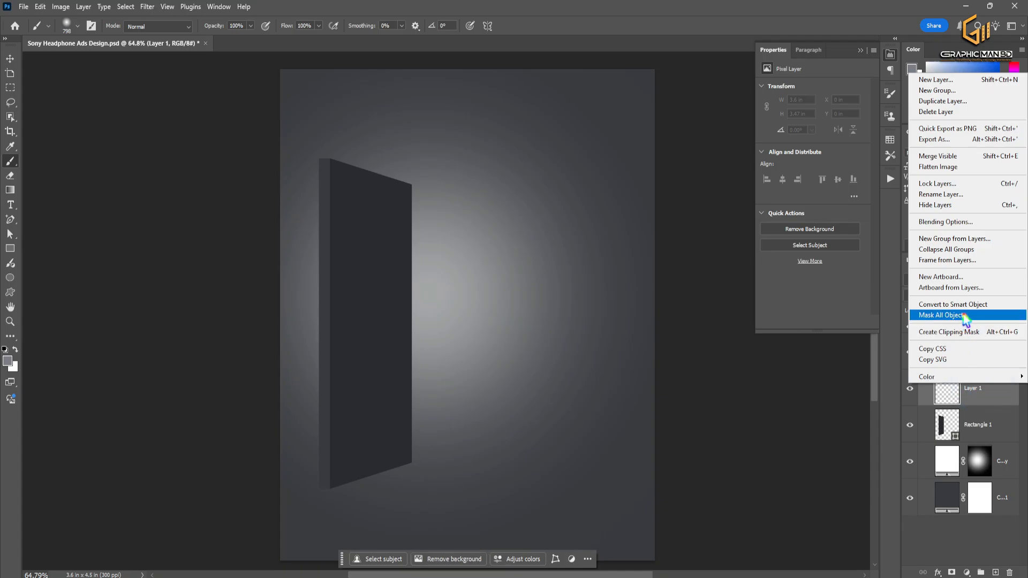
{"action": "left_click", "coordinate": [958, 332]}
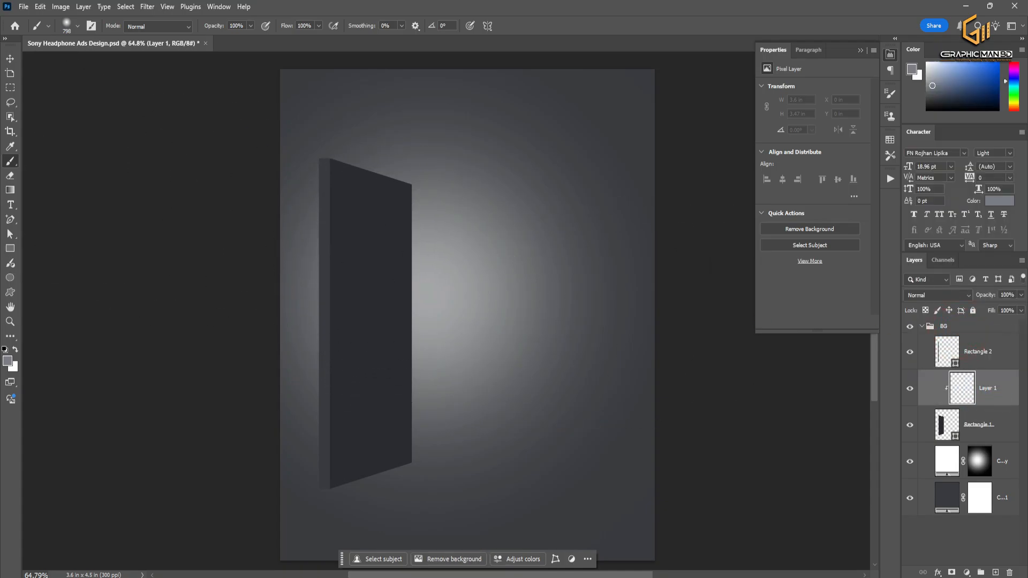
{"action": "mouse_move", "coordinate": [459, 207]}
{"action": "left_mouse_down"}
{"action": "mouse_move", "coordinate": [427, 150]}
{"action": "mouse_move", "coordinate": [322, 241]}
{"action": "mouse_move", "coordinate": [371, 229]}
{"action": "mouse_move", "coordinate": [422, 257]}
{"action": "mouse_move", "coordinate": [573, 223]}
{"action": "mouse_move", "coordinate": [548, 254]}
{"action": "left_mouse_up"}
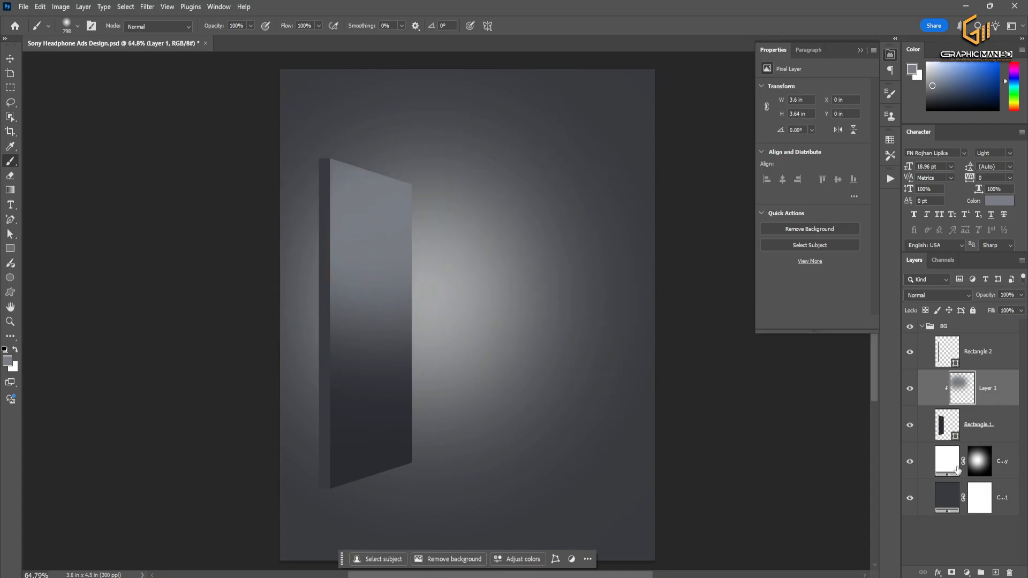
- Add a new layer above Rectangle 2 and make it a clipping mask on that shape
{"action": "left_click", "coordinate": [982, 349]}
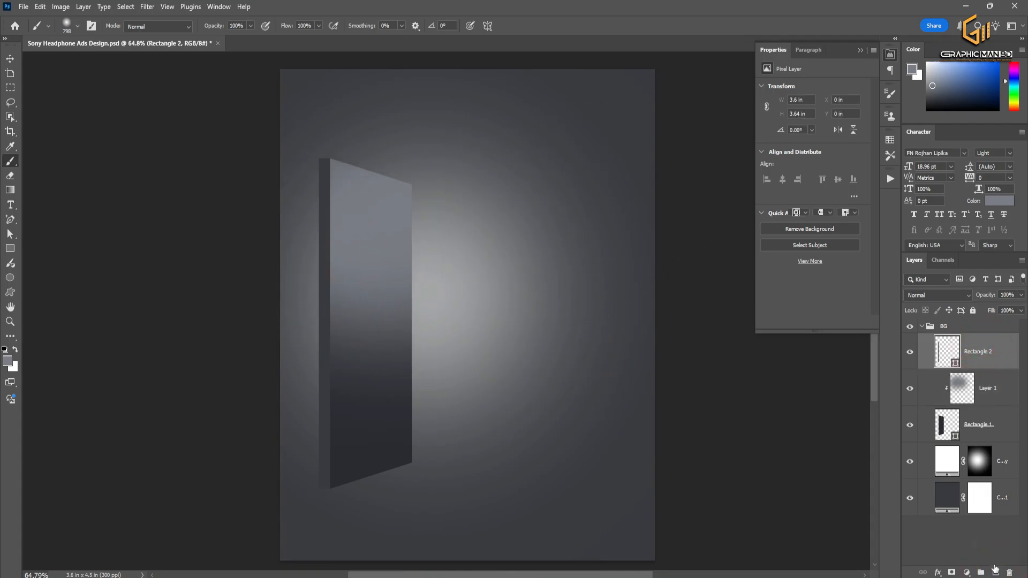
{"action": "left_click", "coordinate": [994, 569]}
{"action": "key", "text": "alt"}
{"action": "right_click", "coordinate": [994, 367]}
{"action": "left_click", "coordinate": [985, 304]}
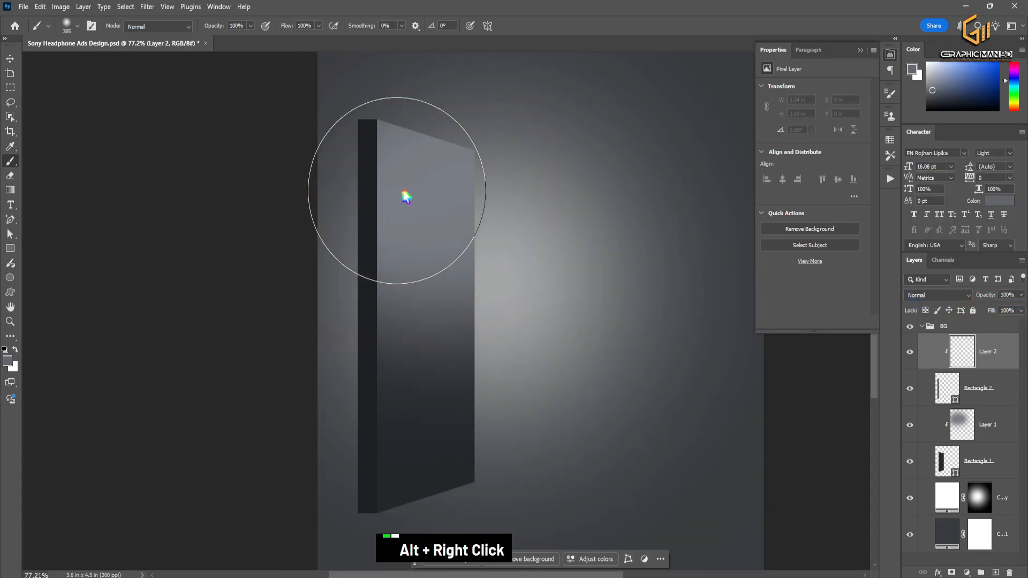
- Paint a soft grey highlight over the upper part of the panel's thin side face with a large soft brush
{"action": "right_click", "coordinate": [398, 192], "text": "alt"}
{"action": "left_click_drag", "start_coordinate": [324, 126], "coordinate": [253, 447]}
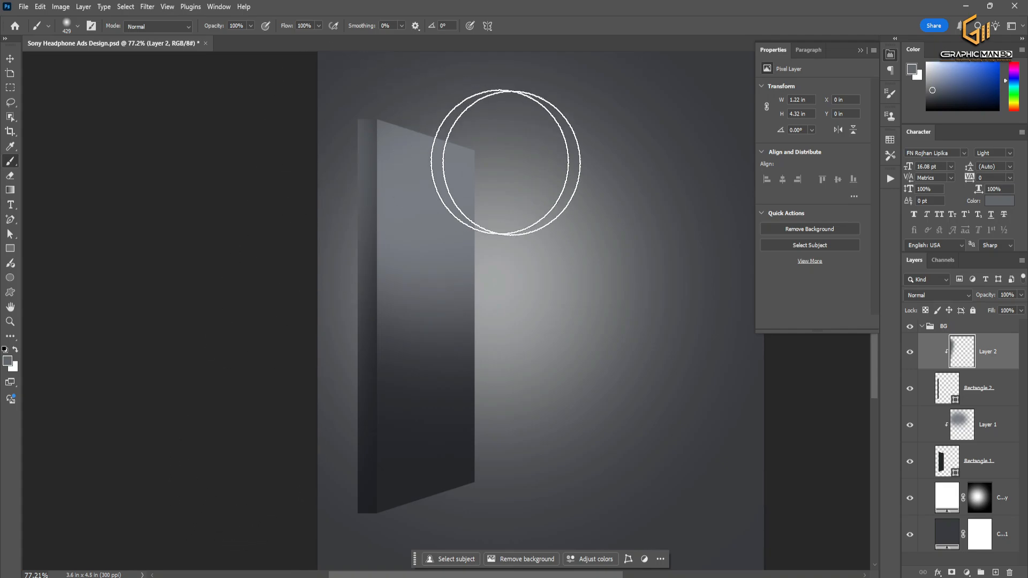
{"action": "double_click", "coordinate": [486, 127]}
{"action": "left_click", "coordinate": [470, 103]}
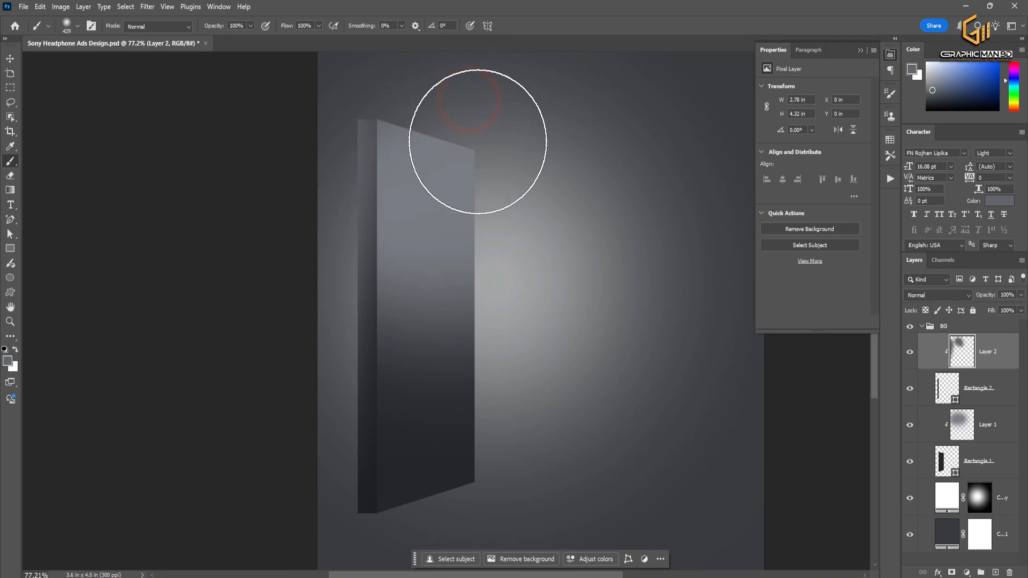
{"action": "left_click", "coordinate": [479, 154]}
{"action": "double_click", "coordinate": [479, 227]}
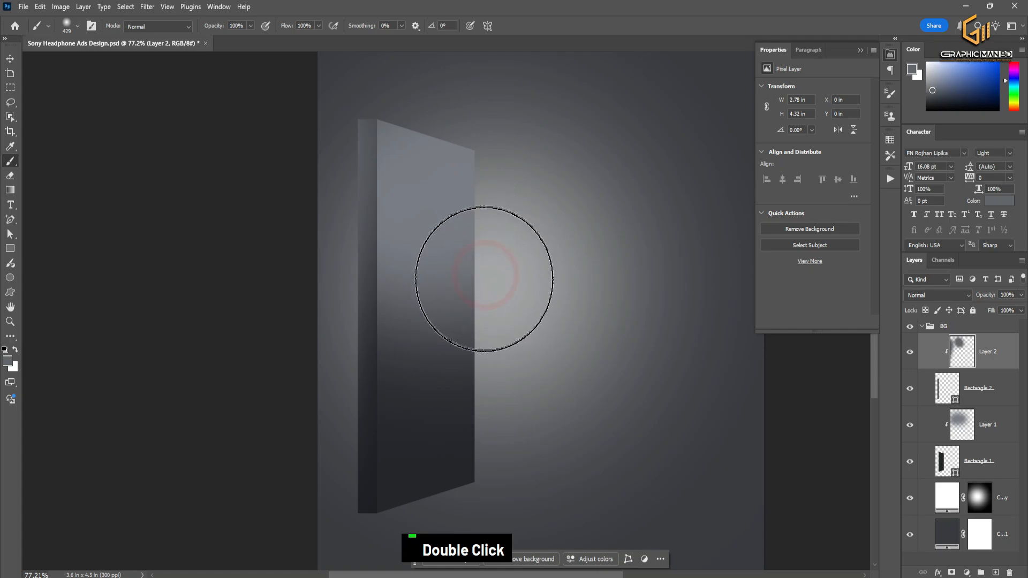
{"action": "double_click", "coordinate": [468, 250]}
{"action": "scroll", "coordinate": [486, 300], "scroll_direction": "down", "scroll_amount": 1}
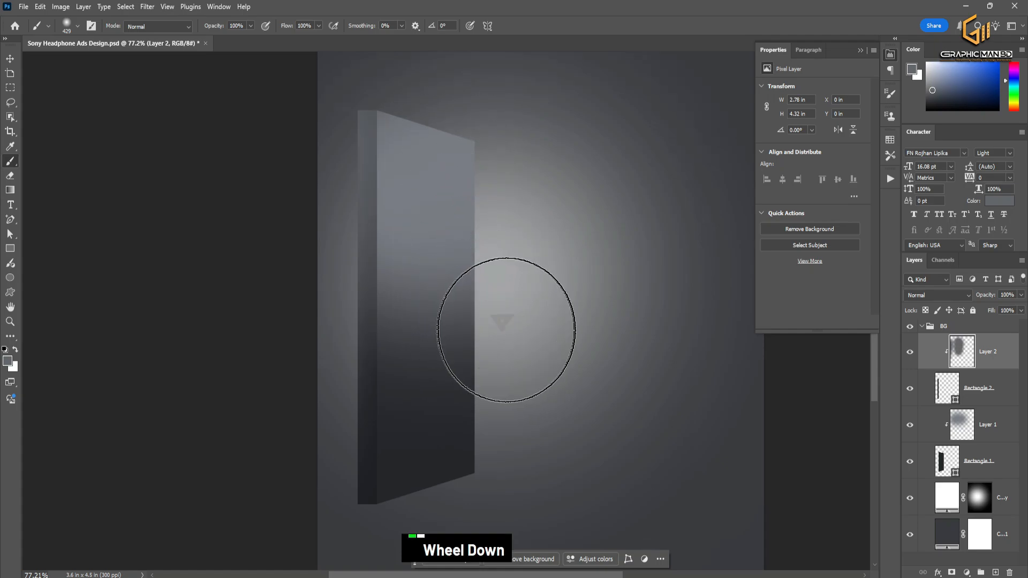
{"action": "scroll", "coordinate": [514, 289], "scroll_direction": "down", "scroll_amount": 2, "text": "alt"}
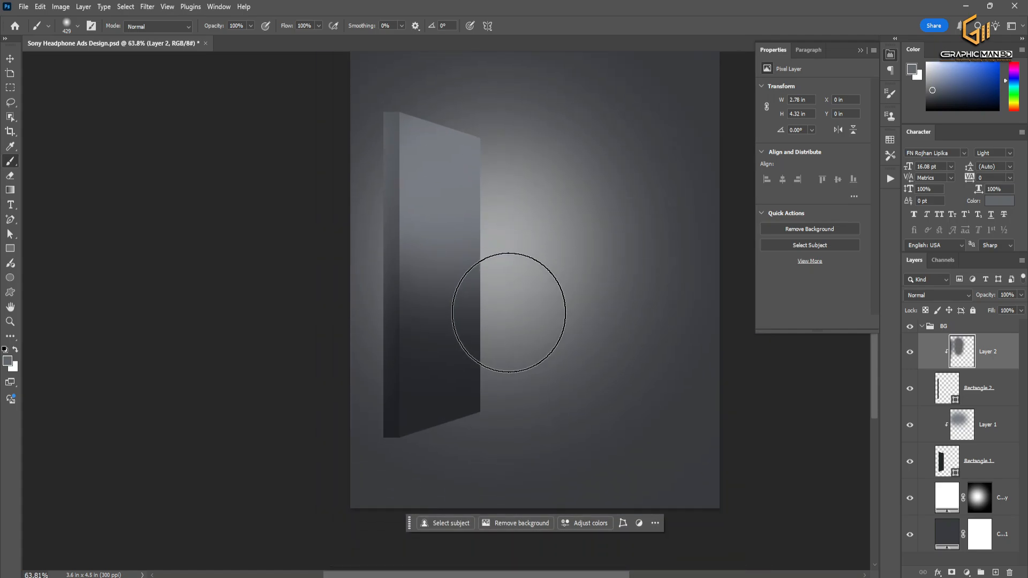
{"action": "scroll", "coordinate": [482, 294], "scroll_direction": "up", "scroll_amount": 1}
{"action": "scroll", "coordinate": [488, 316], "scroll_direction": "right", "scroll_amount": 2}
{"action": "scroll", "coordinate": [492, 317], "scroll_direction": "right", "scroll_amount": 1}
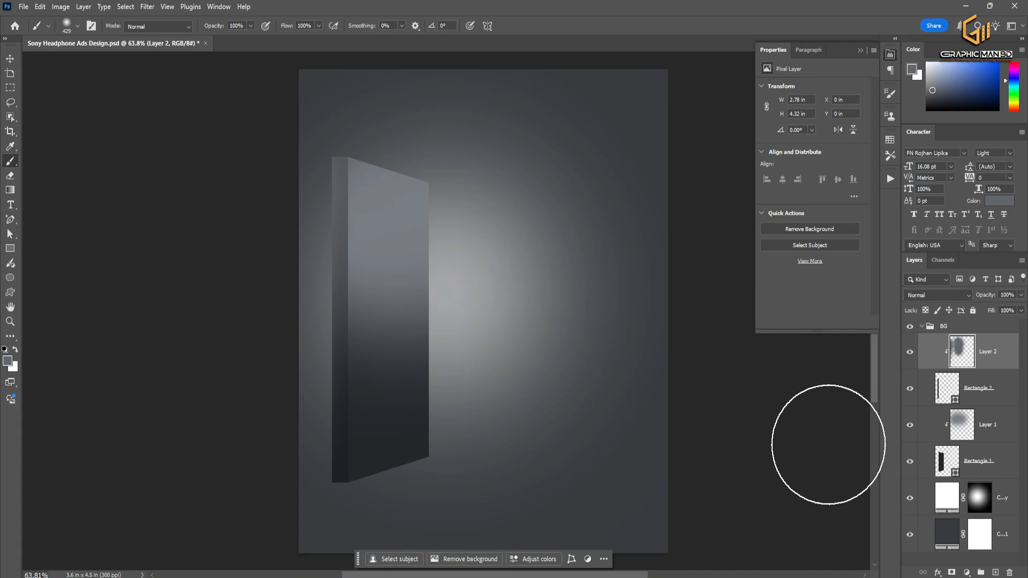
- Group both rectangles with their clipped highlight layers and name the group Base
{"action": "left_click", "coordinate": [996, 462], "text": "ctrl+shift"}
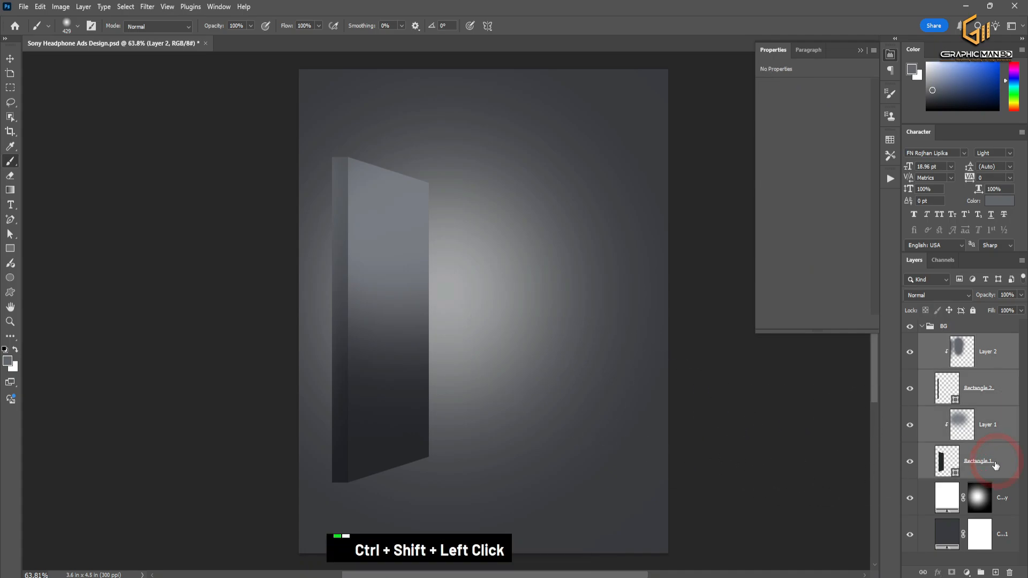
{"action": "key", "text": "ctrl+g"}
{"action": "double_click", "coordinate": [964, 340]}
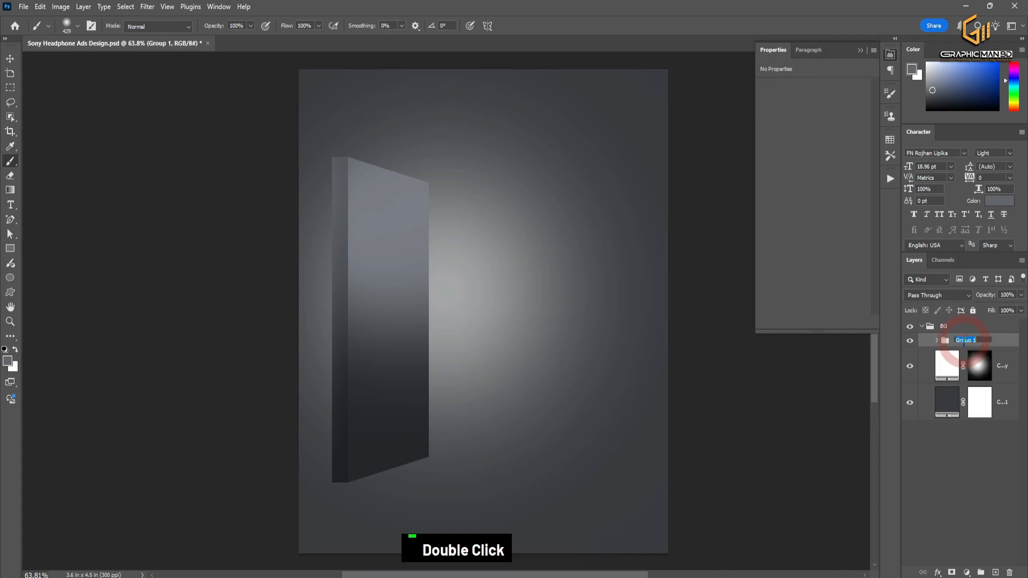
{"action": "type", "text": "Base"}
{"action": "key", "text": "Return"}
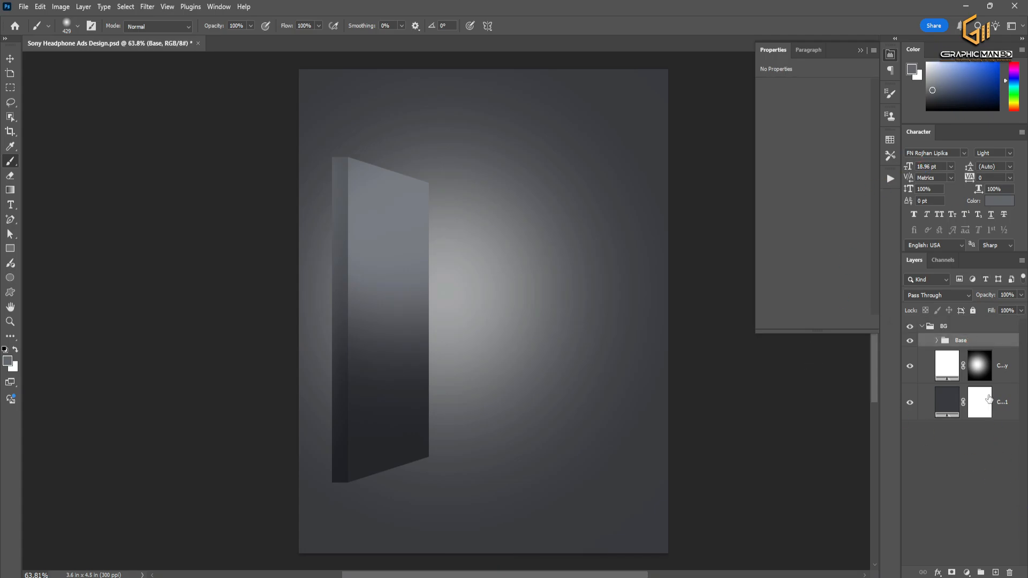
- Add a new layer above the white glow fill and stamp one soft black brush spot on it beside the panel
{"action": "left_click", "coordinate": [1000, 375]}
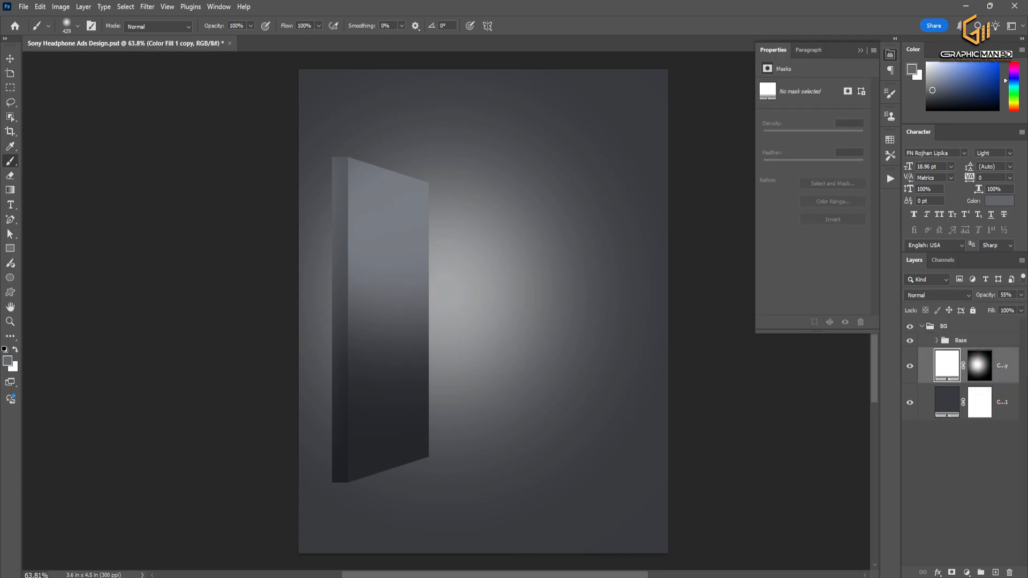
{"action": "double_click", "coordinate": [8, 363]}
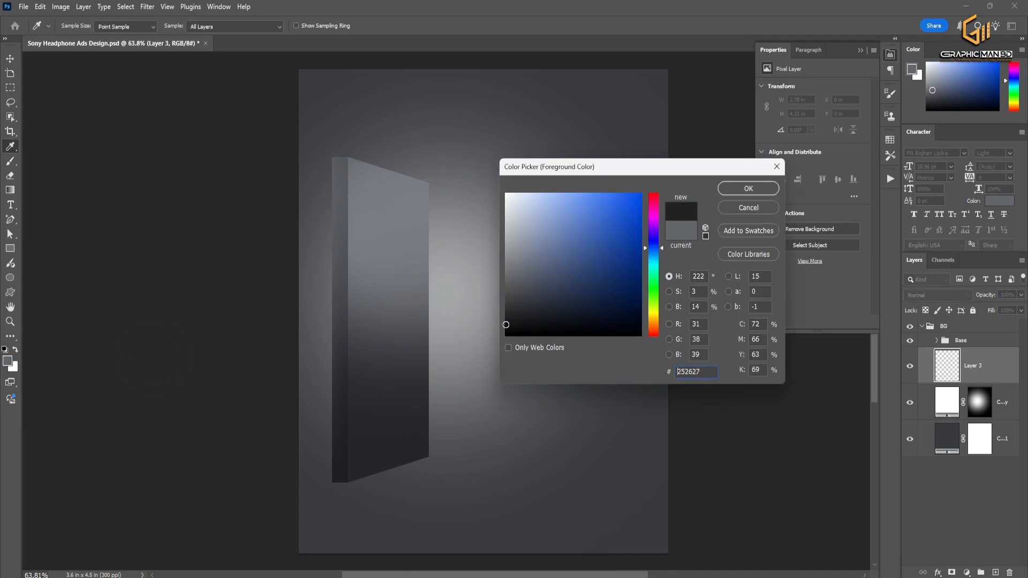
{"action": "left_click_drag", "start_coordinate": [506, 324], "coordinate": [495, 337]}
{"action": "left_click", "coordinate": [748, 188]}
{"action": "key", "text": "b"}
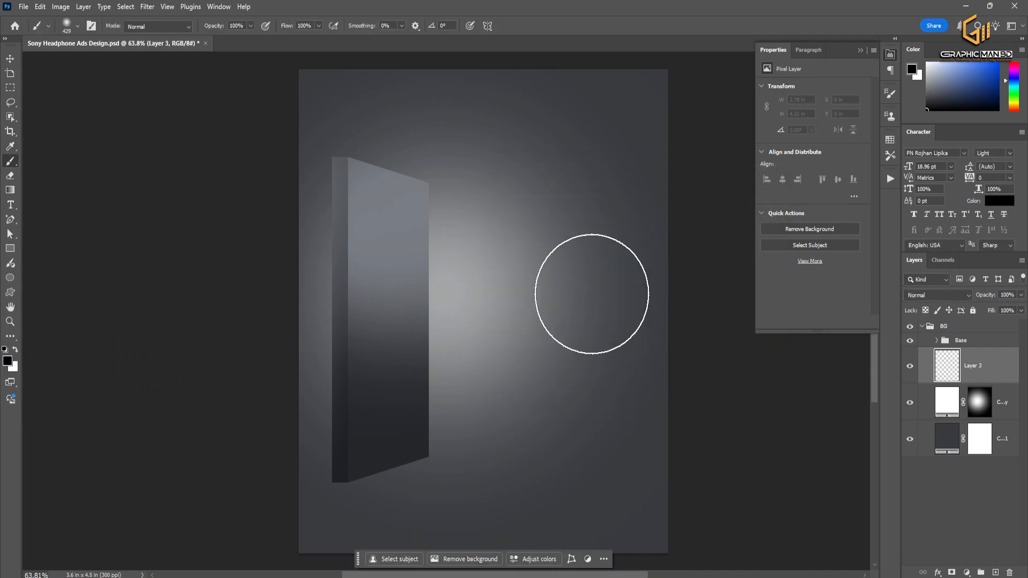
{"action": "left_click", "coordinate": [483, 393]}
- Transform the black spot into a flat shadow under the panel, 104.40% wide, 6.90% high and rotated about -12.84°
{"action": "key", "text": "ctrl+t"}
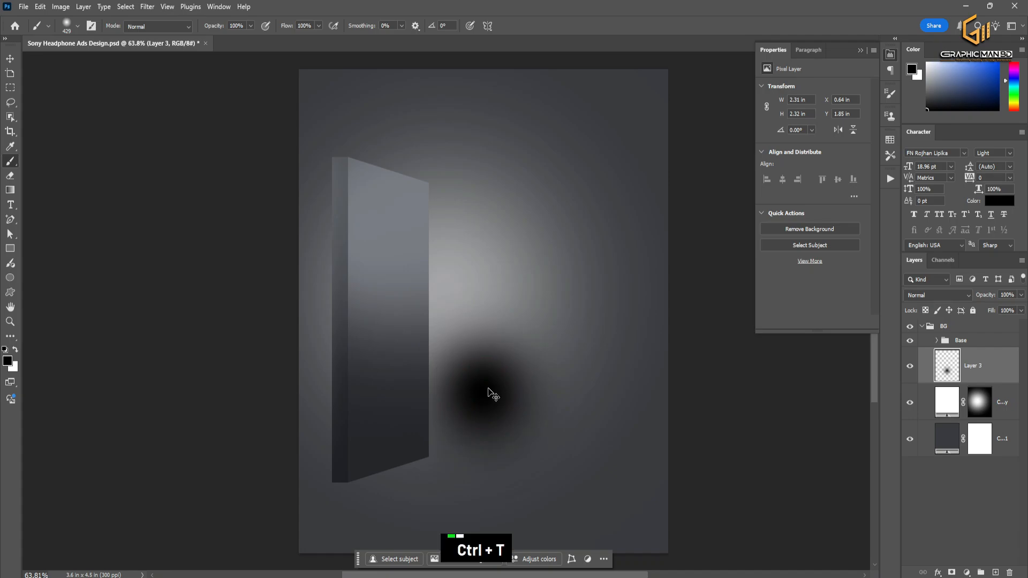
{"action": "mouse_move", "coordinate": [483, 269]}
{"action": "left_mouse_down"}
{"action": "mouse_move", "coordinate": [483, 386]}
{"action": "mouse_move", "coordinate": [427, 485]}
{"action": "left_mouse_up"}
{"action": "left_click_drag", "start_coordinate": [567, 477], "coordinate": [572, 441]}
{"action": "left_click_drag", "start_coordinate": [436, 482], "coordinate": [411, 464]}
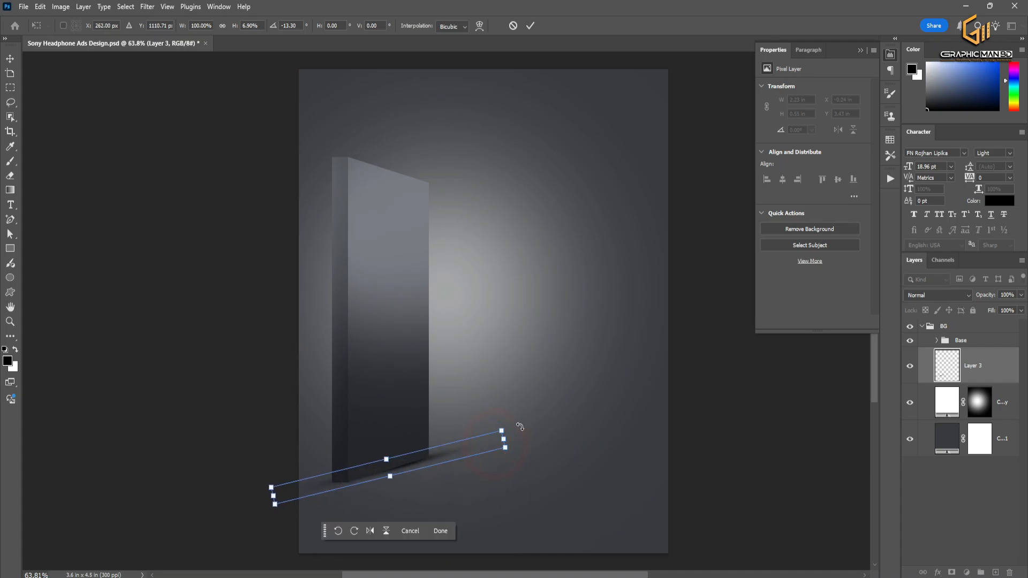
{"action": "mouse_move", "coordinate": [523, 425]}
{"action": "left_mouse_down"}
{"action": "mouse_move", "coordinate": [490, 449]}
{"action": "mouse_move", "coordinate": [531, 423]}
{"action": "left_mouse_up"}
- Align the shadow with the panel's bottom edge, widening it to 106.32% and rotating it to -15.30°, and apply the transform
{"action": "scroll", "coordinate": [376, 461], "scroll_direction": "up", "scroll_amount": 1}
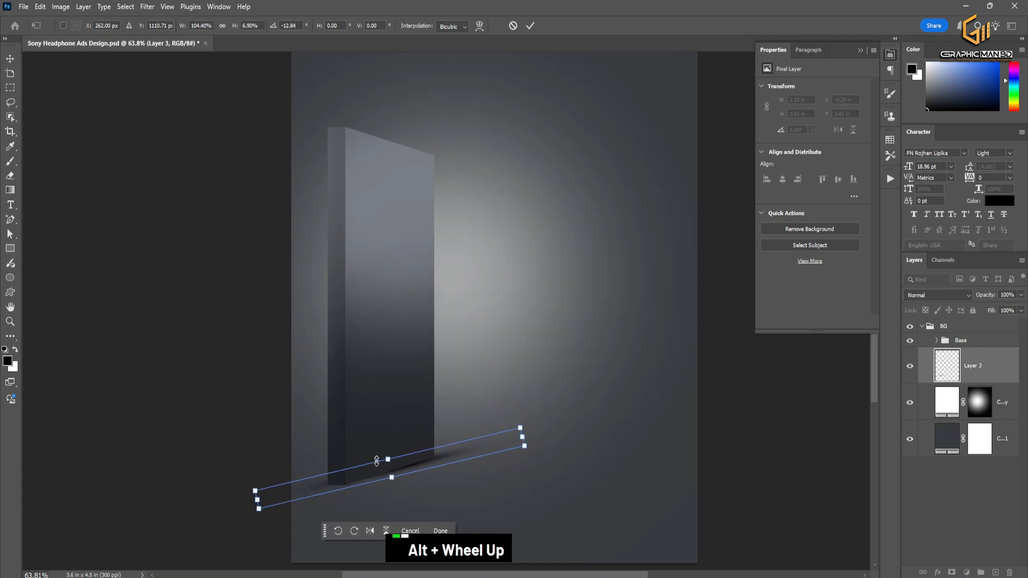
{"action": "scroll", "coordinate": [376, 461], "scroll_direction": "up", "scroll_amount": 2}
{"action": "mouse_move", "coordinate": [453, 469]}
{"action": "left_mouse_down"}
{"action": "mouse_move", "coordinate": [421, 480]}
{"action": "mouse_move", "coordinate": [476, 457]}
{"action": "mouse_move", "coordinate": [458, 468]}
{"action": "left_mouse_up"}
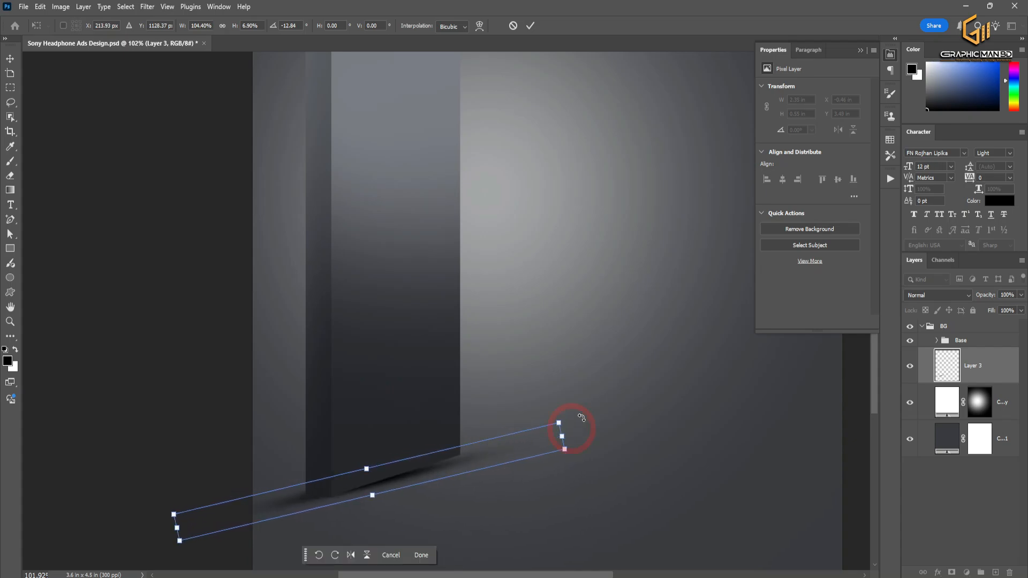
{"action": "mouse_move", "coordinate": [582, 417]}
{"action": "left_mouse_down"}
{"action": "mouse_move", "coordinate": [577, 404]}
{"action": "mouse_move", "coordinate": [568, 426]}
{"action": "left_mouse_up"}
{"action": "key", "text": "alt"}
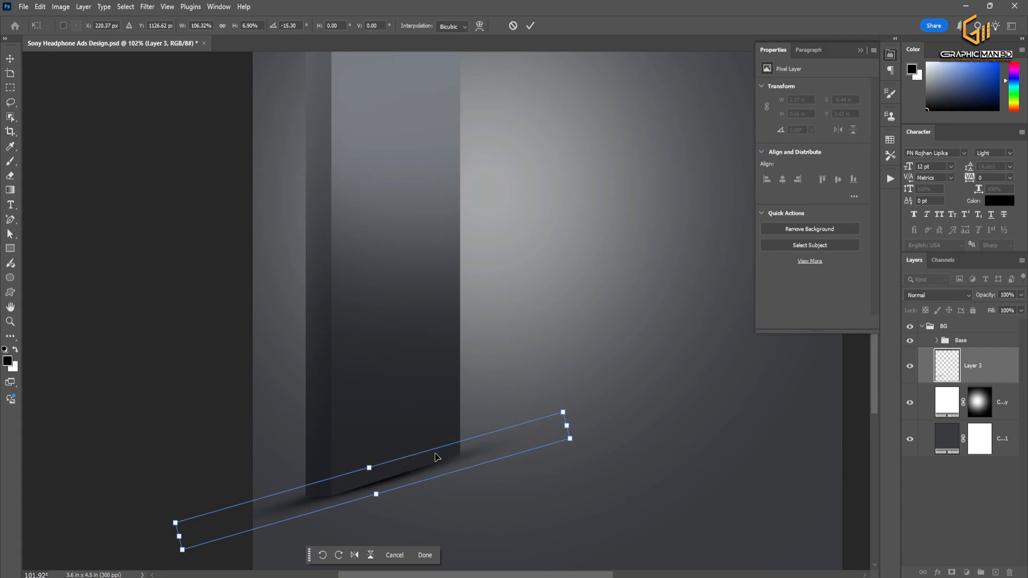
{"action": "left_click", "coordinate": [529, 25]}
{"action": "key", "text": "b"}
{"action": "scroll", "coordinate": [618, 370], "scroll_direction": "down", "scroll_amount": 3}
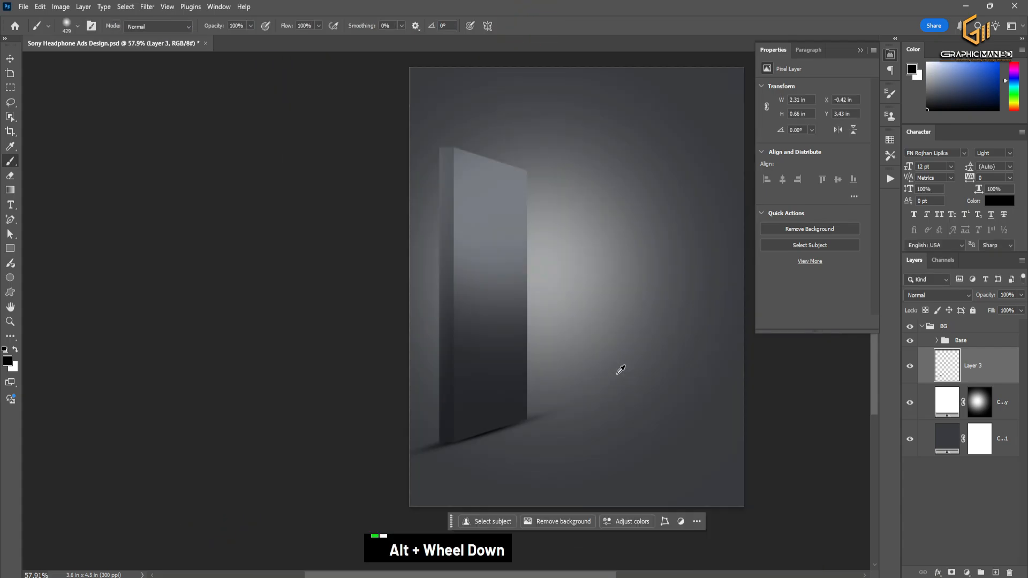
{"action": "scroll", "coordinate": [621, 370], "scroll_direction": "down", "scroll_amount": 1}
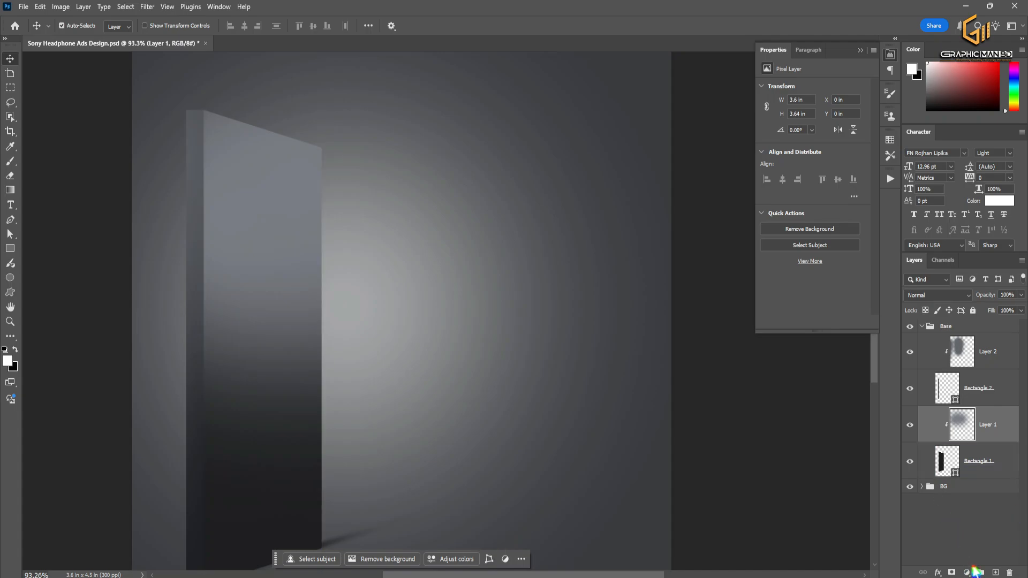
- Draw a thin white highlight shape with the Pen tool along the front face's left and top edges and clip it to Rectangle 1
{"action": "left_click", "coordinate": [996, 572]}
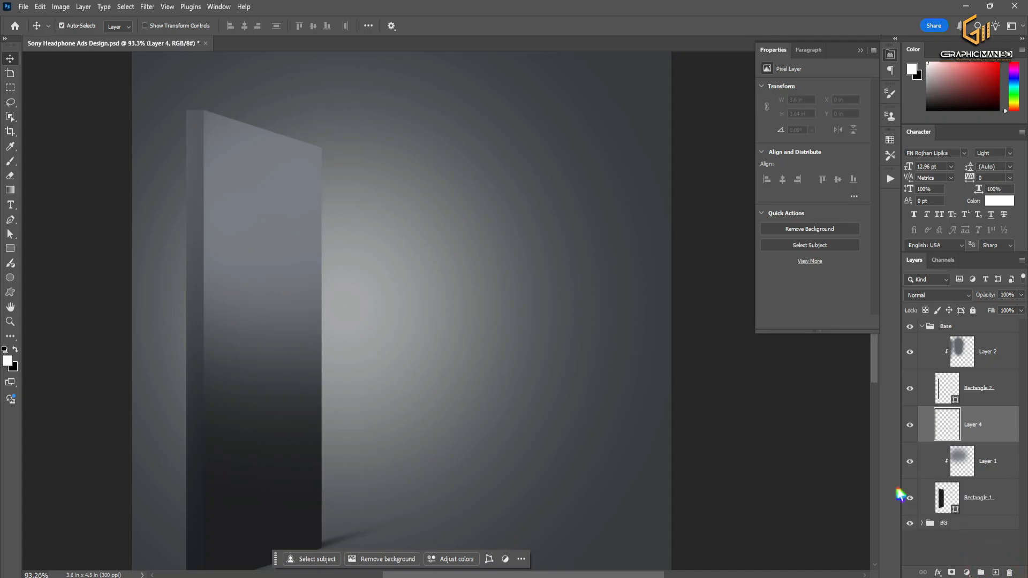
{"action": "left_click", "coordinate": [10, 220]}
{"action": "scroll", "coordinate": [244, 498], "scroll_direction": "down", "scroll_amount": 2}
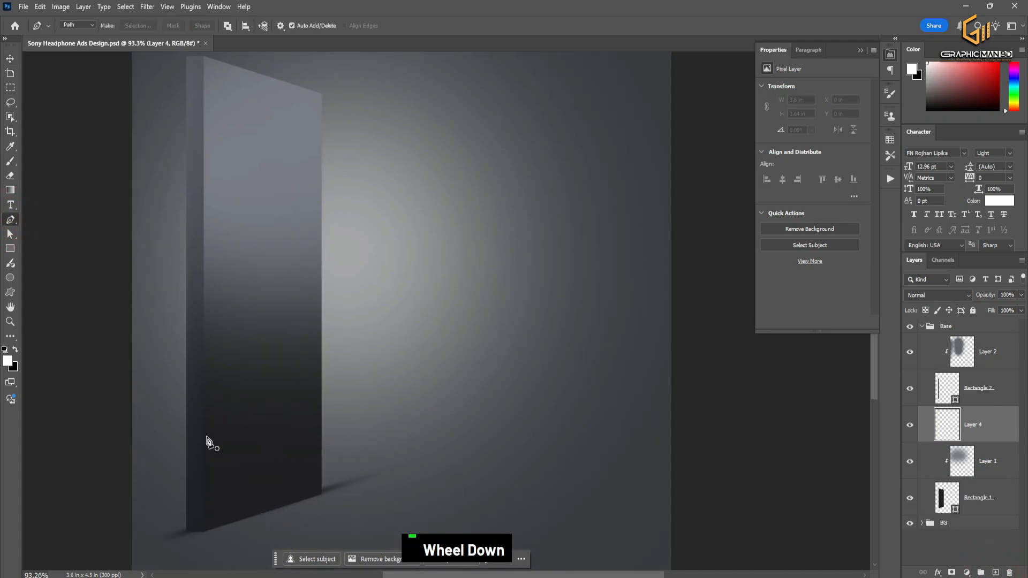
{"action": "scroll", "coordinate": [235, 129], "scroll_direction": "up", "scroll_amount": 2}
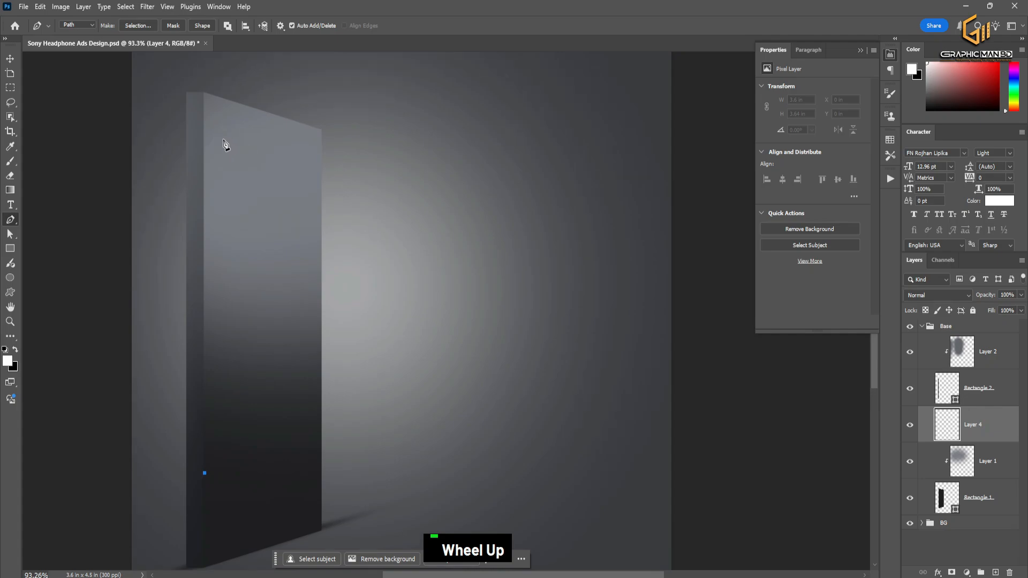
{"action": "left_click", "coordinate": [208, 99]}
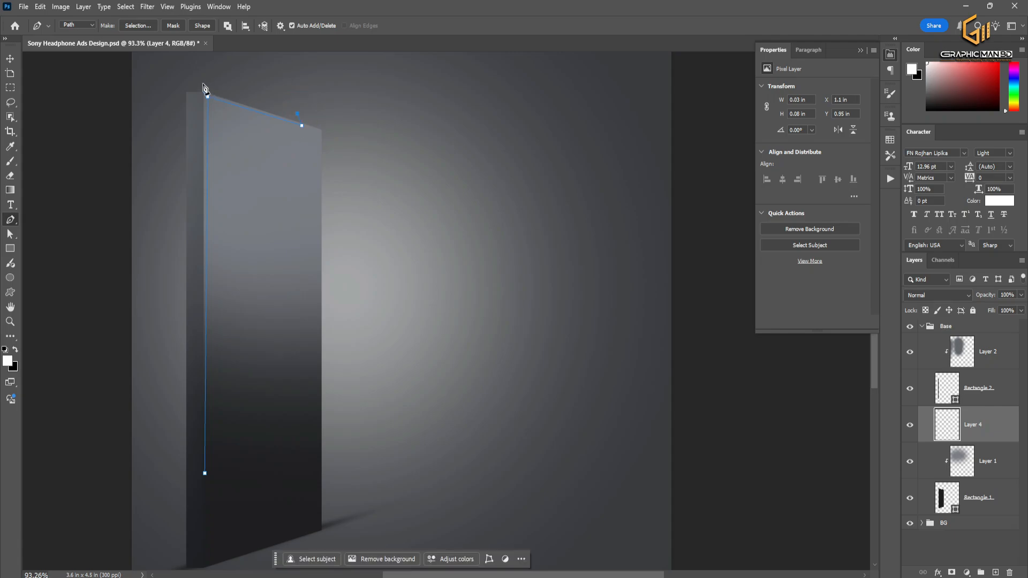
{"action": "left_click", "coordinate": [204, 84]}
{"action": "key", "text": "ctrl+z"}
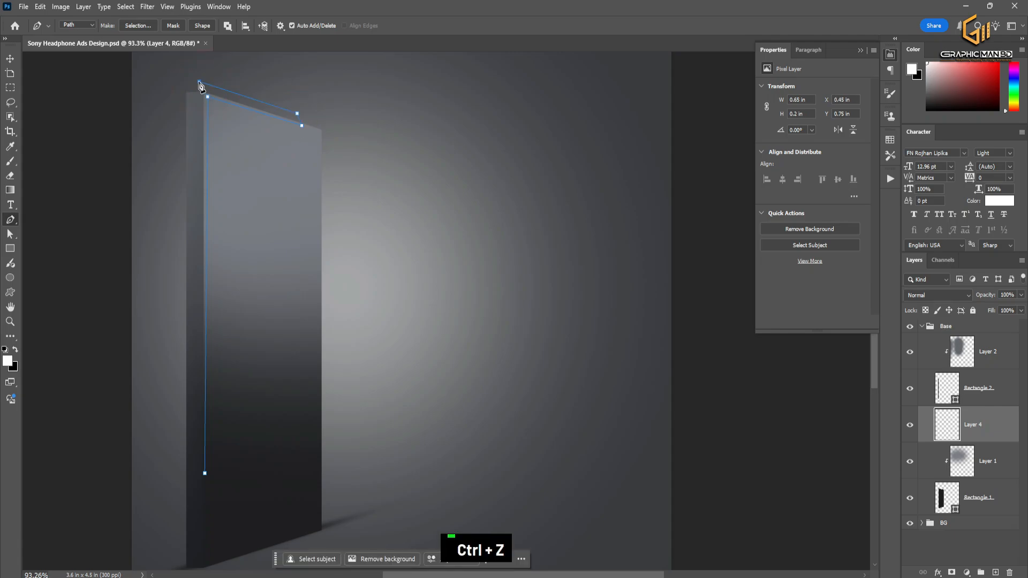
{"action": "left_click", "coordinate": [205, 474]}
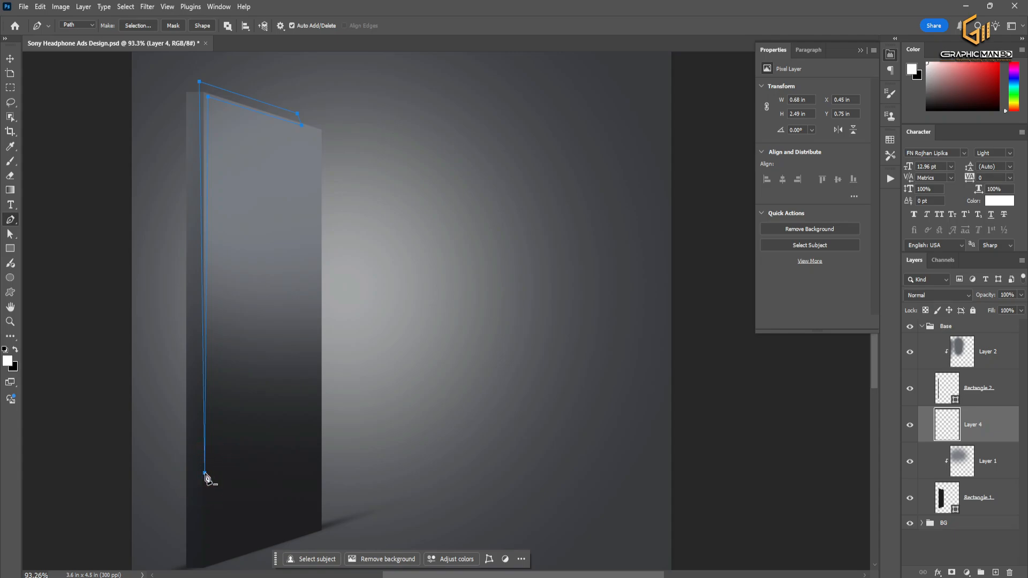
{"action": "left_click", "coordinate": [202, 26]}
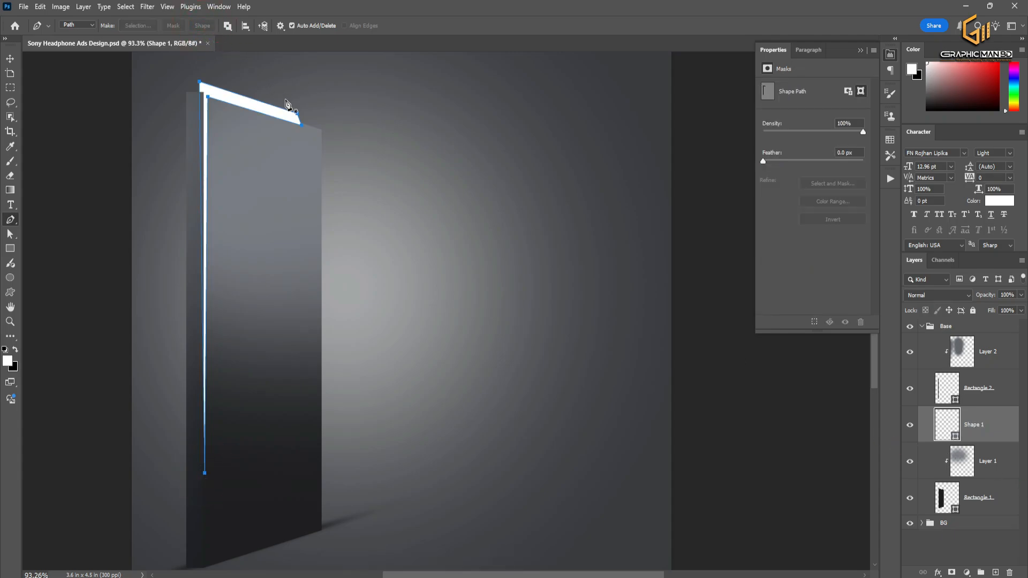
{"action": "left_click", "coordinate": [994, 442], "text": "alt"}
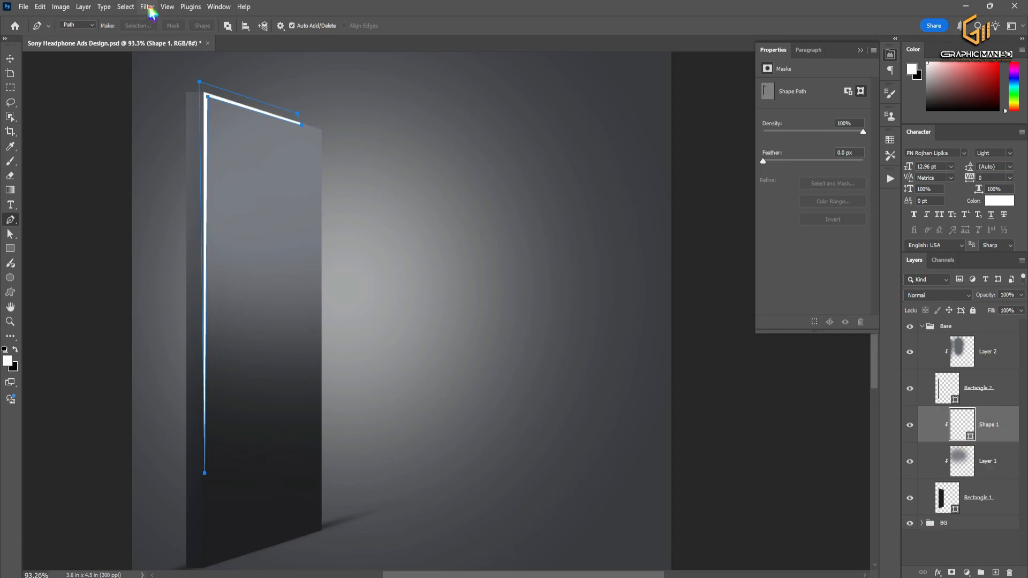
- Apply a Gaussian Blur of 1.5 pixels to the white edge highlight as a smart object
{"action": "left_click", "coordinate": [148, 6]}
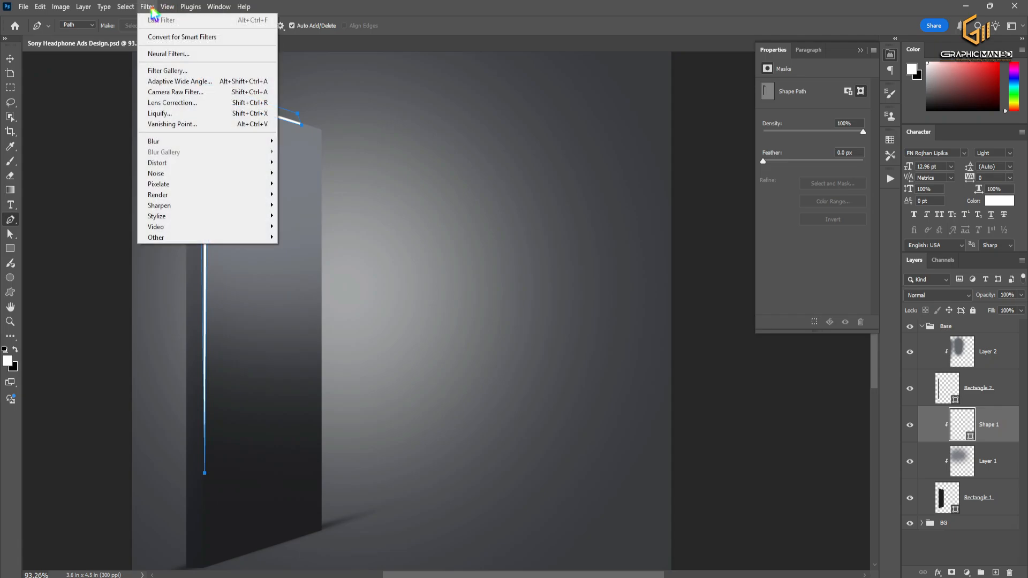
{"action": "mouse_move", "coordinate": [217, 144]}
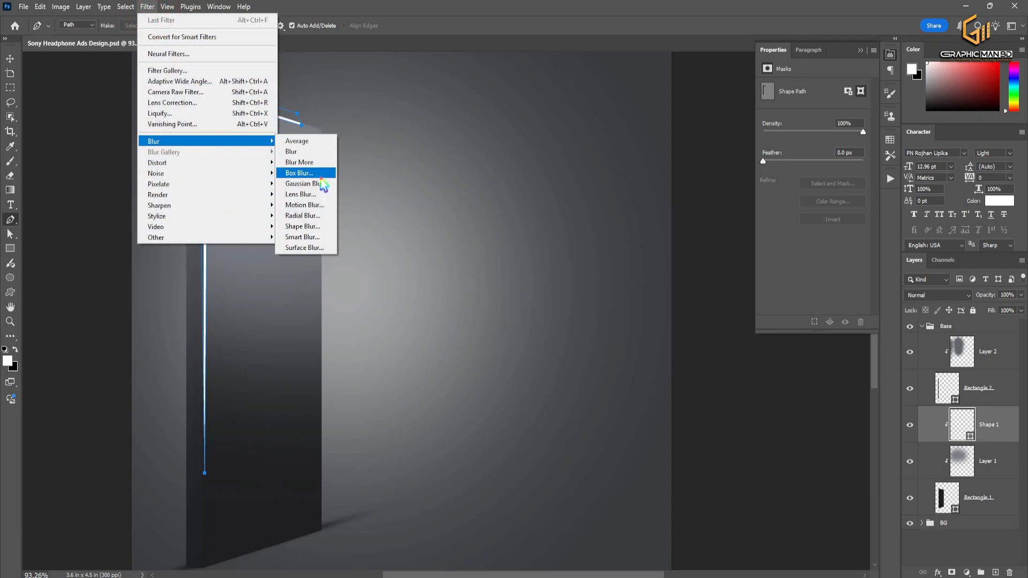
{"action": "left_click", "coordinate": [305, 183]}
{"action": "left_click", "coordinate": [496, 221]}
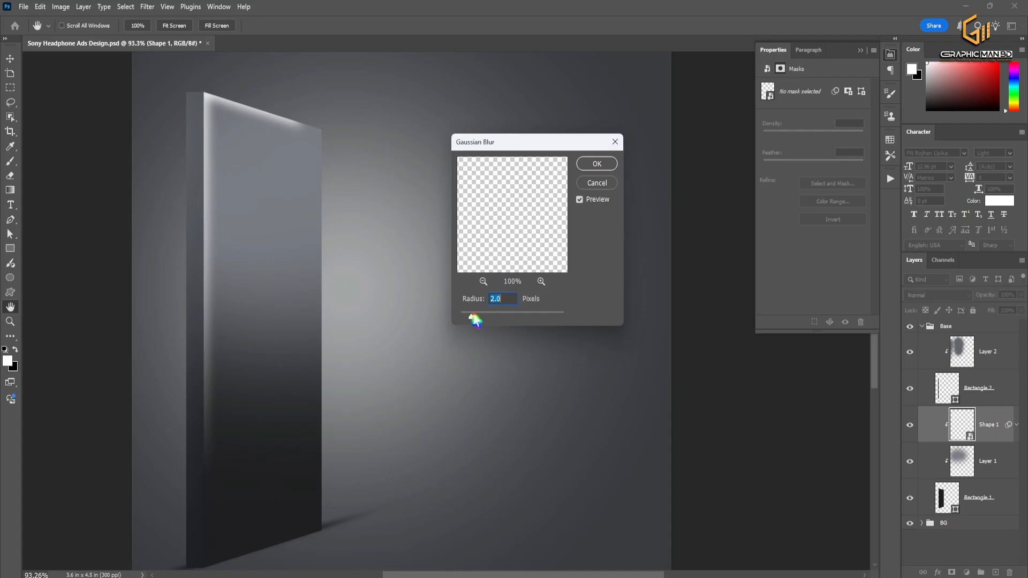
{"action": "left_click_drag", "start_coordinate": [475, 320], "coordinate": [469, 320]}
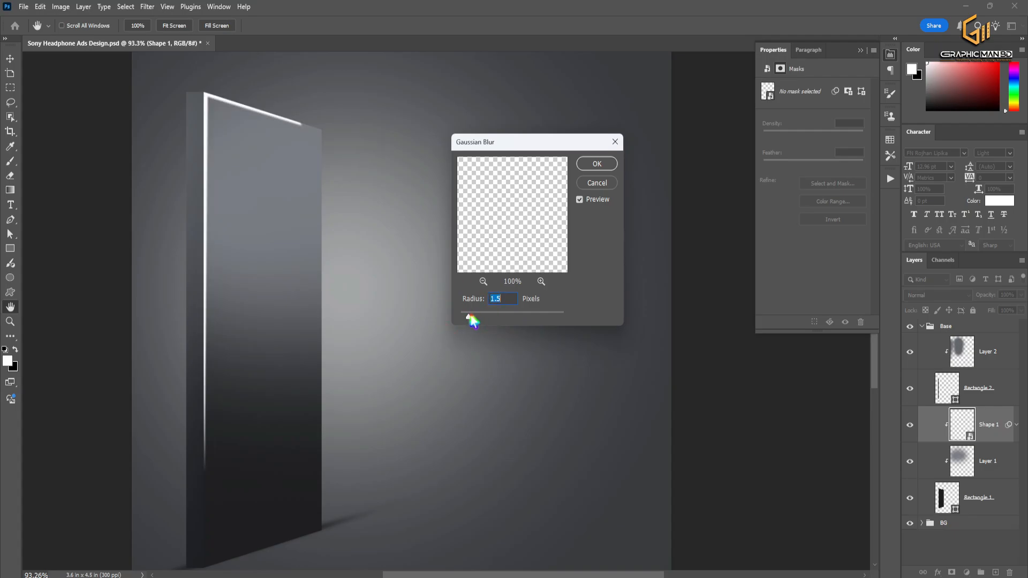
{"action": "left_click", "coordinate": [597, 164]}
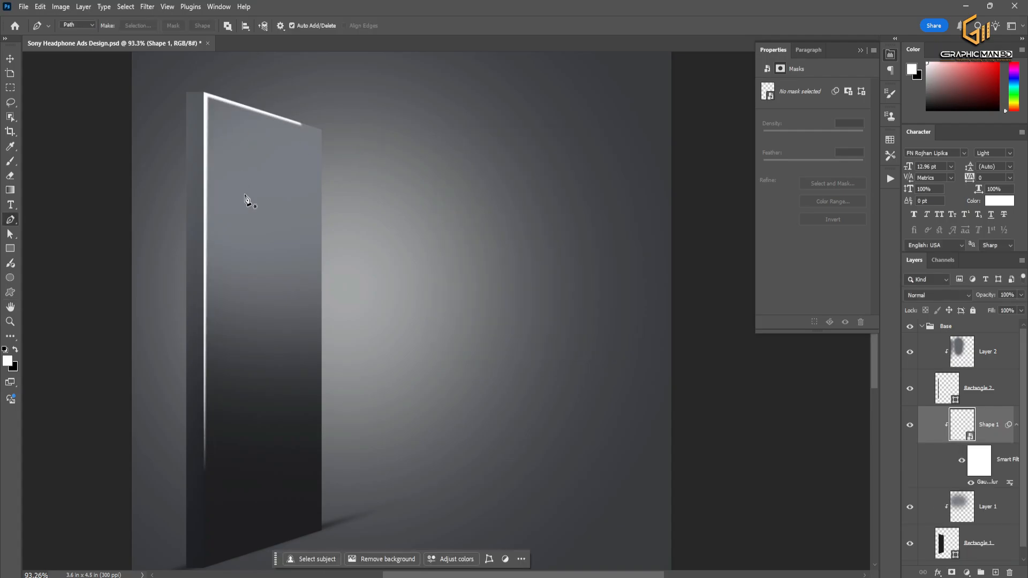
{"action": "scroll", "coordinate": [291, 241], "scroll_direction": "down", "scroll_amount": 1}
{"action": "key", "text": "a"}
{"action": "scroll", "coordinate": [291, 244], "scroll_direction": "down", "scroll_amount": 3, "text": "alt"}
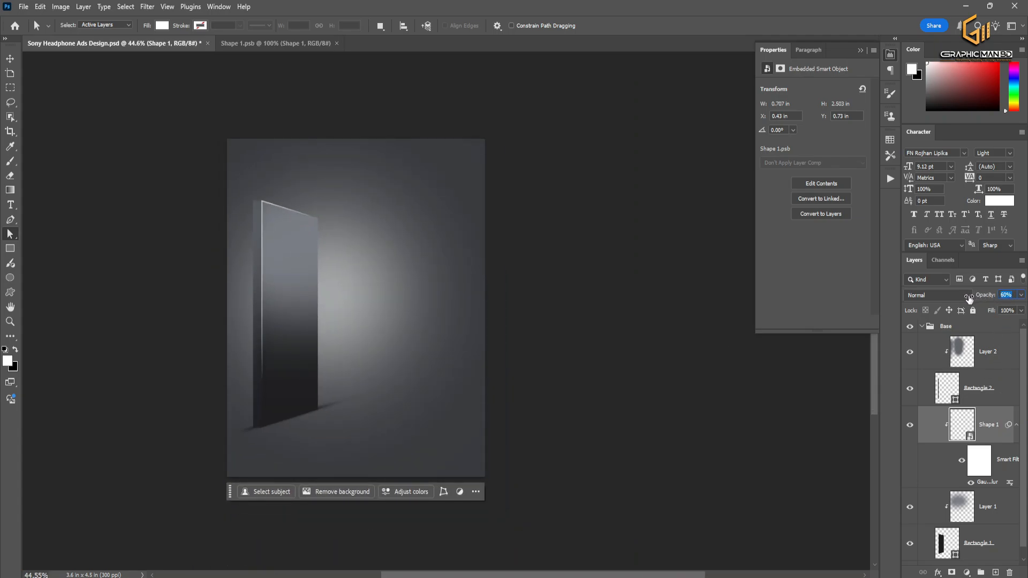
- Examine the blurred edge highlight on the panel's front face, both close up and across the whole poster
{"action": "scroll", "coordinate": [471, 375], "scroll_direction": "down", "scroll_amount": 2, "text": "alt"}
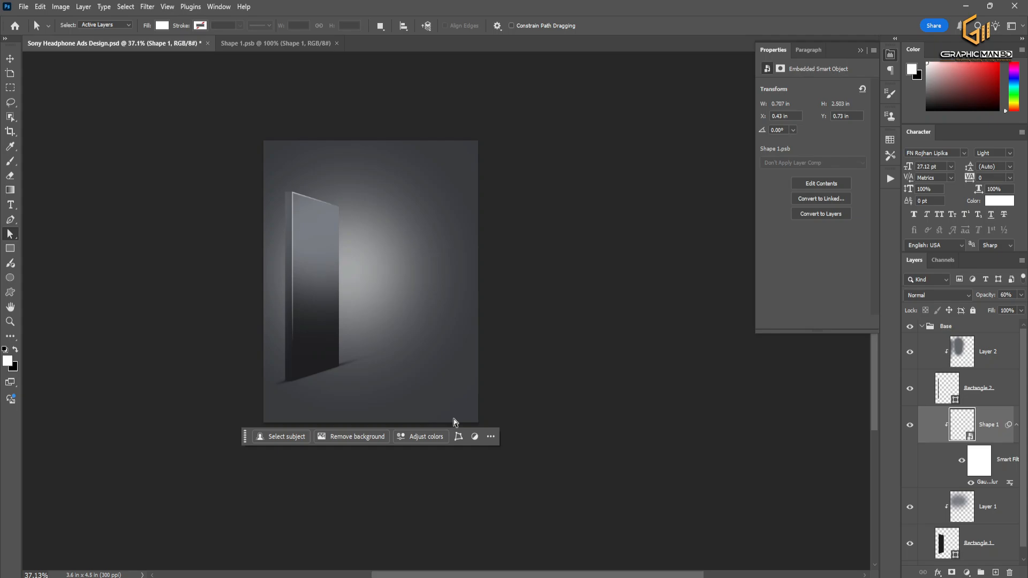
{"action": "scroll", "coordinate": [340, 222], "scroll_direction": "up", "scroll_amount": 8, "text": "alt"}
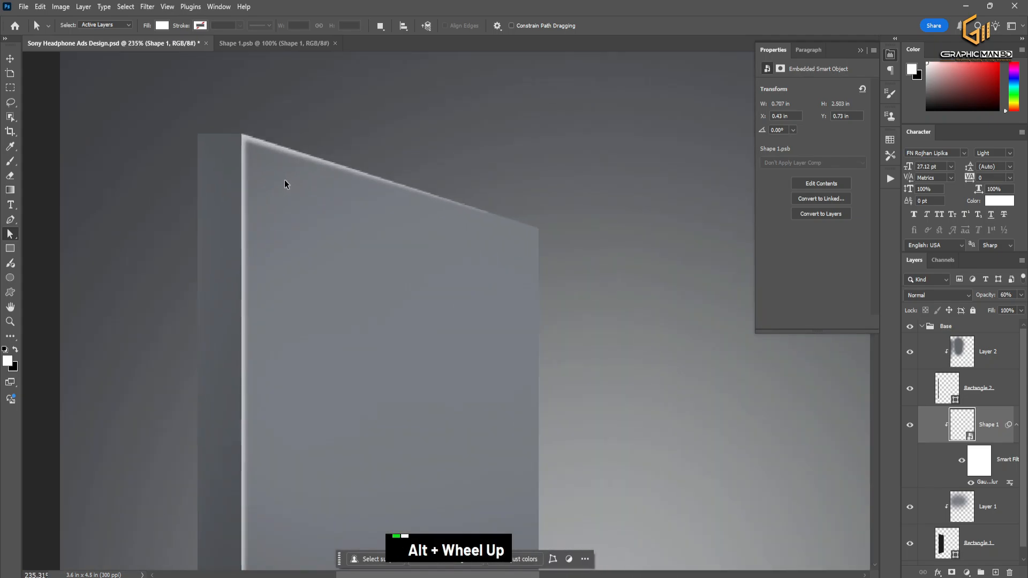
{"action": "scroll", "coordinate": [286, 182], "scroll_direction": "down", "scroll_amount": 4, "text": "alt"}
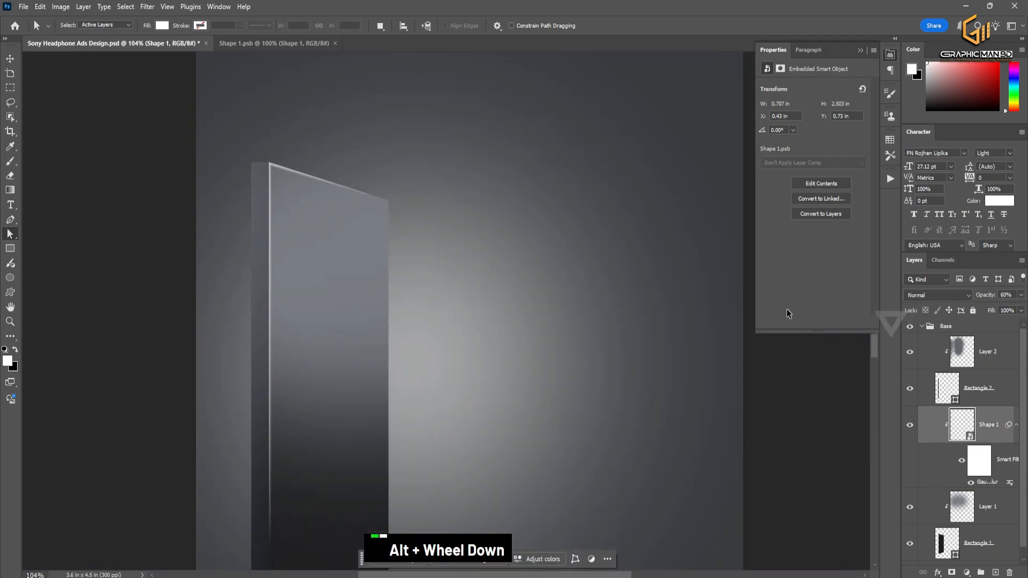
{"action": "double_click", "coordinate": [986, 482]}
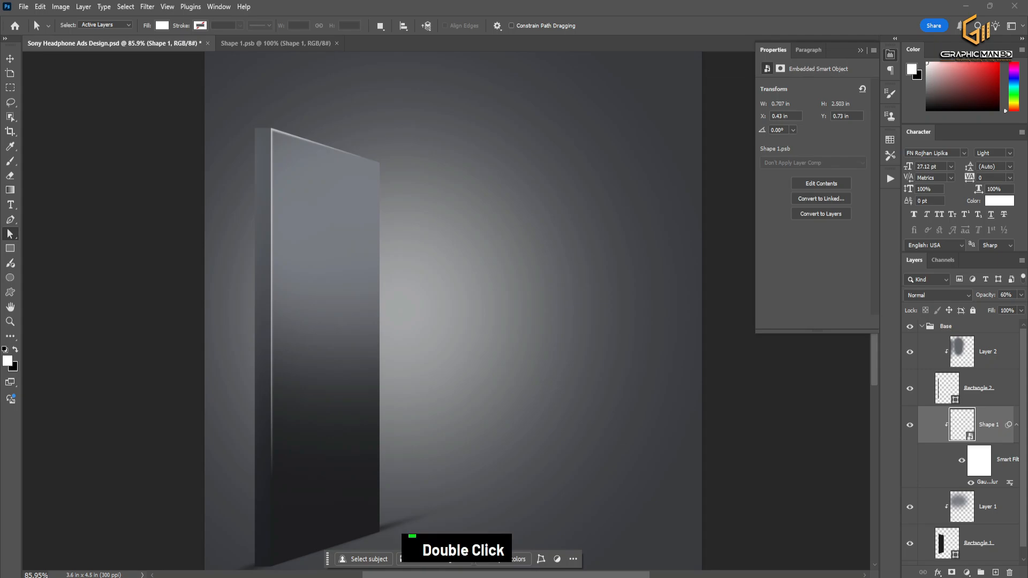
{"action": "scroll", "coordinate": [321, 214], "scroll_direction": "down", "scroll_amount": 1, "text": "alt"}
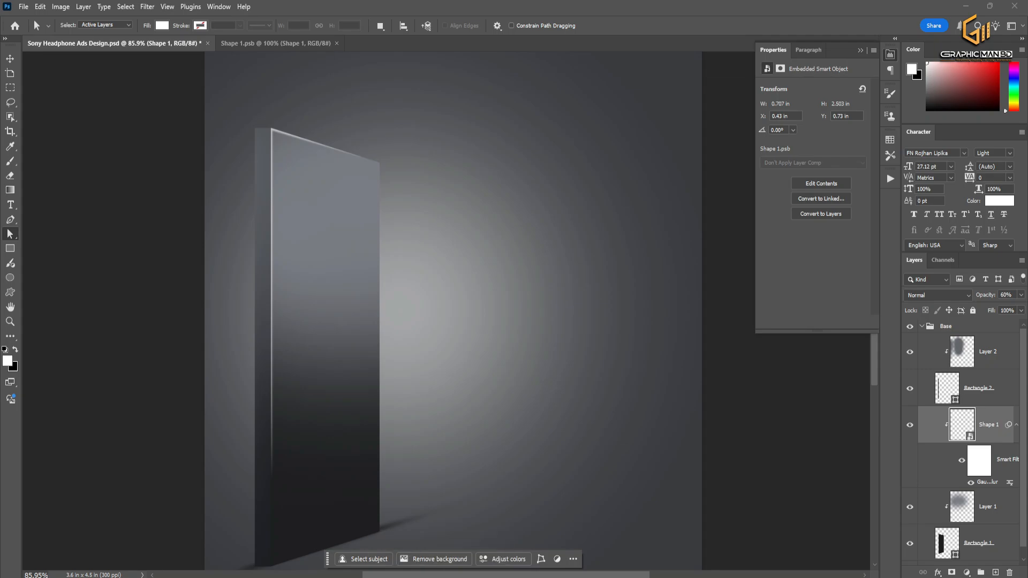
{"action": "scroll", "coordinate": [394, 268], "scroll_direction": "down", "scroll_amount": 3, "text": "alt"}
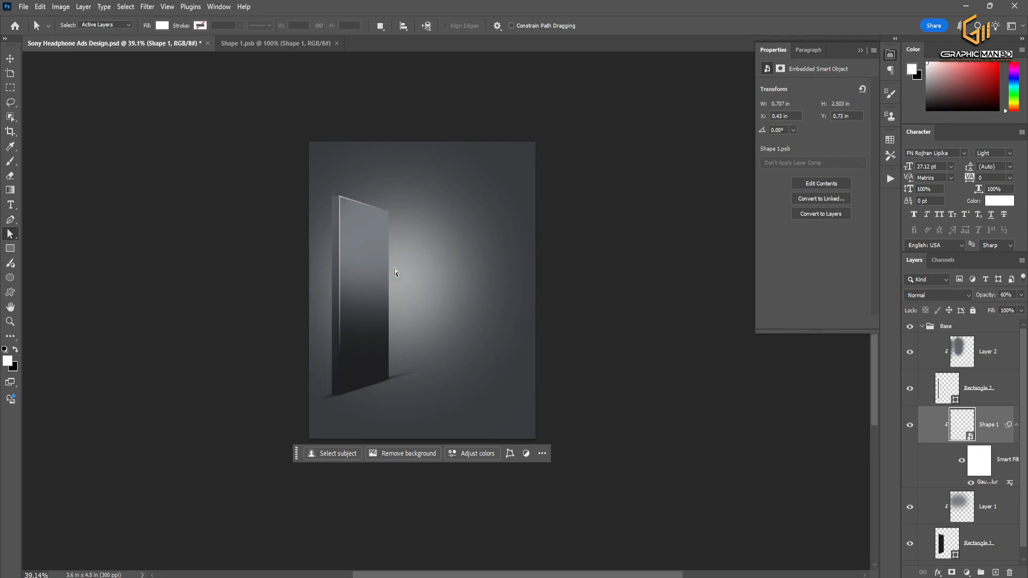
{"action": "scroll", "coordinate": [395, 272], "scroll_direction": "down", "scroll_amount": 1, "text": "ctrl"}
{"action": "scroll", "coordinate": [332, 260], "scroll_direction": "up", "scroll_amount": 3, "text": "alt"}
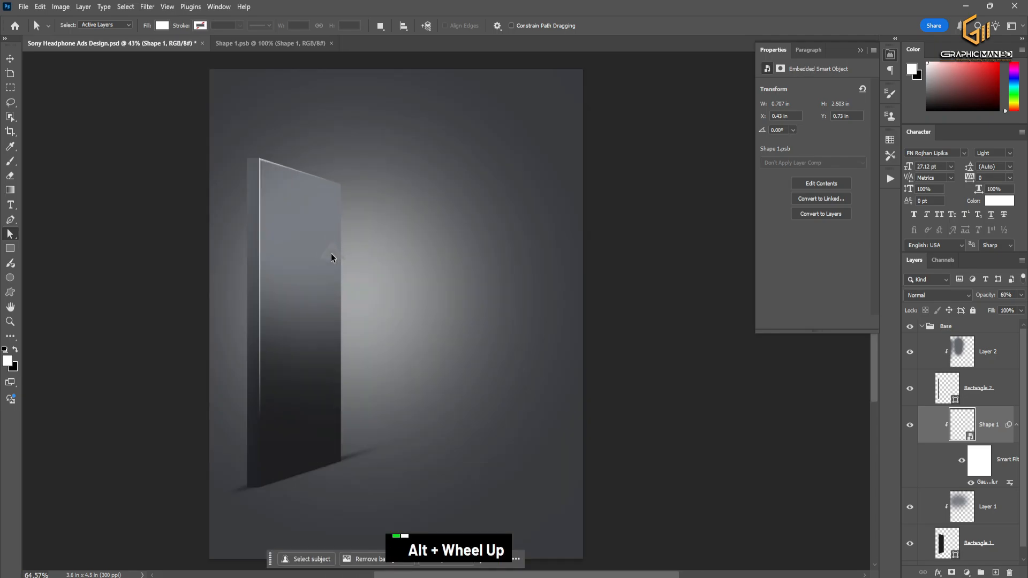
{"action": "scroll", "coordinate": [332, 257], "scroll_direction": "down", "scroll_amount": 1}
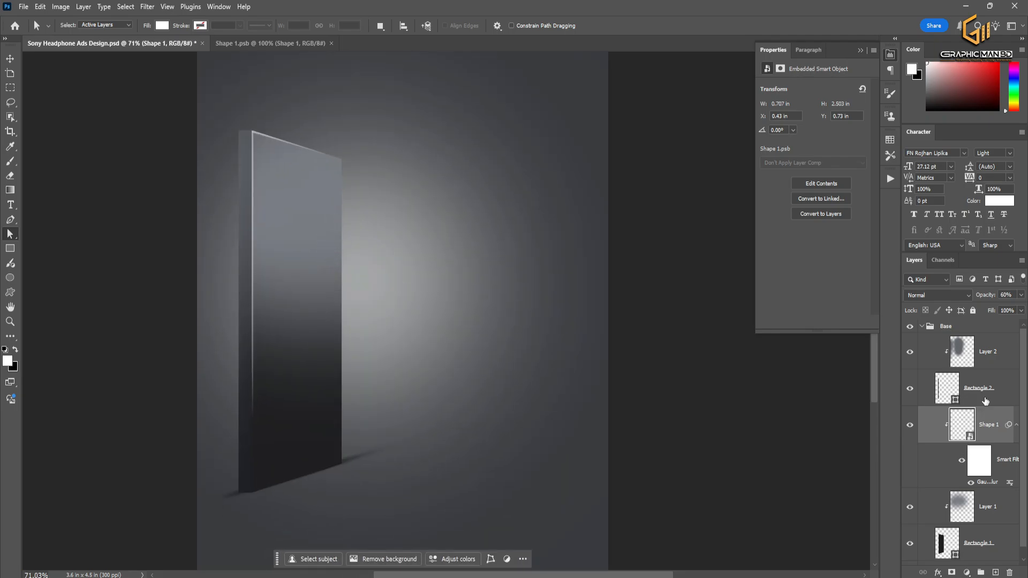
- Duplicate the Base group, flip the copy horizontally and place it as a mirrored panel on the poster's right side
{"action": "left_click", "coordinate": [921, 326]}
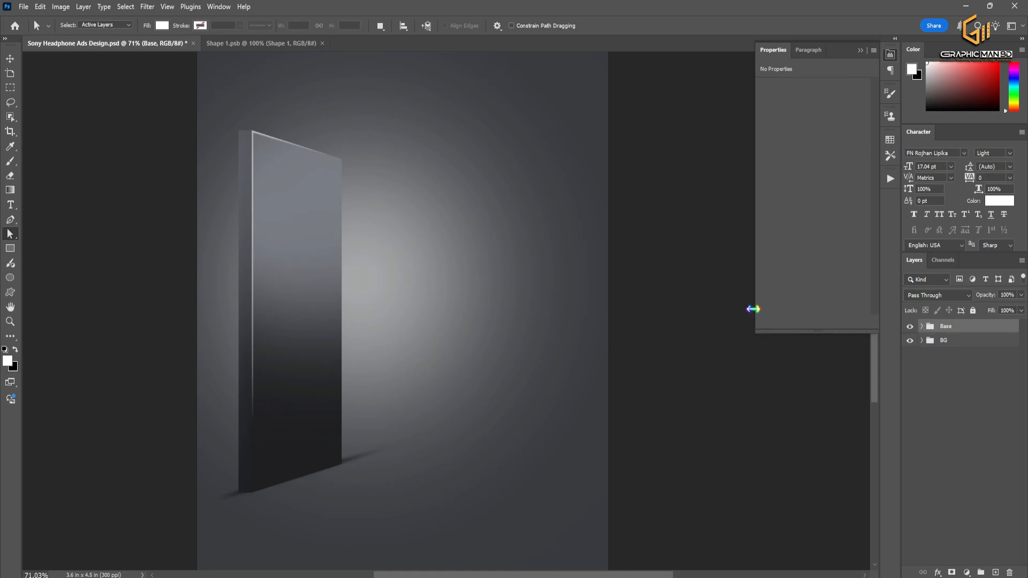
{"action": "scroll", "coordinate": [415, 302], "scroll_direction": "down", "scroll_amount": 1, "text": "alt"}
{"action": "scroll", "coordinate": [410, 307], "scroll_direction": "down", "scroll_amount": 1, "text": "ctrl"}
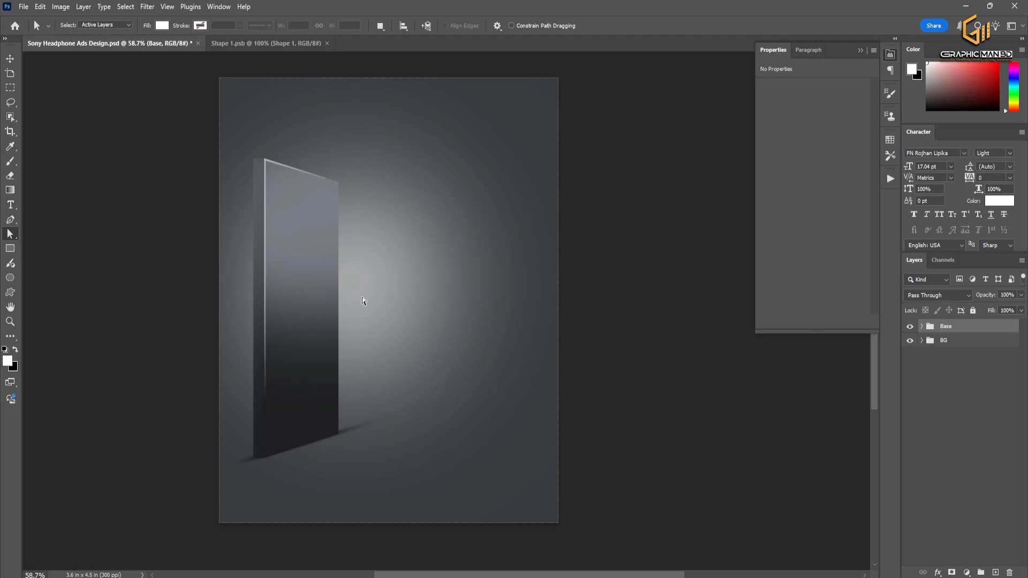
{"action": "key", "text": "ctrl+0"}
{"action": "key", "text": "ctrl+j"}
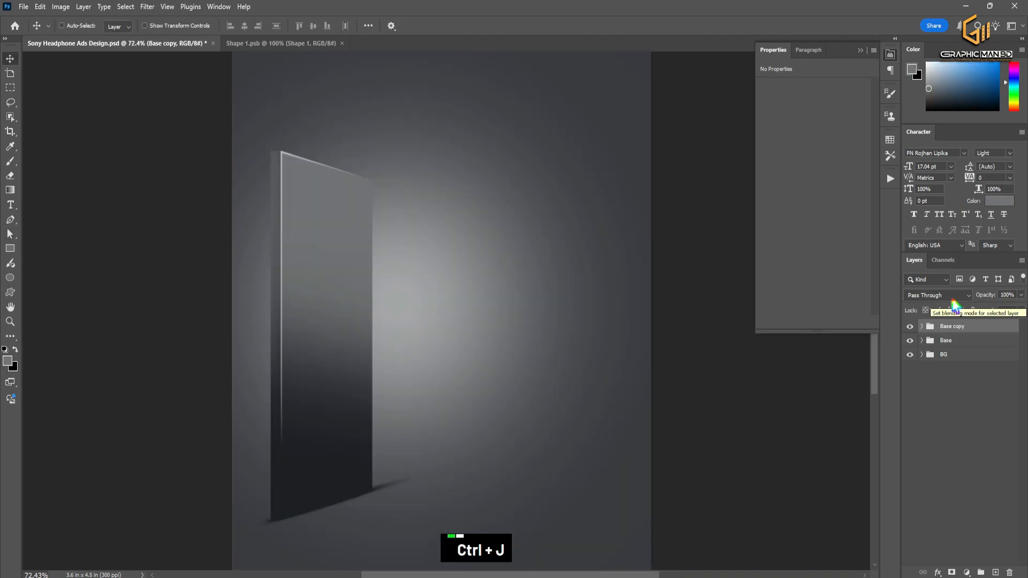
{"action": "key", "text": "ctrl+t"}
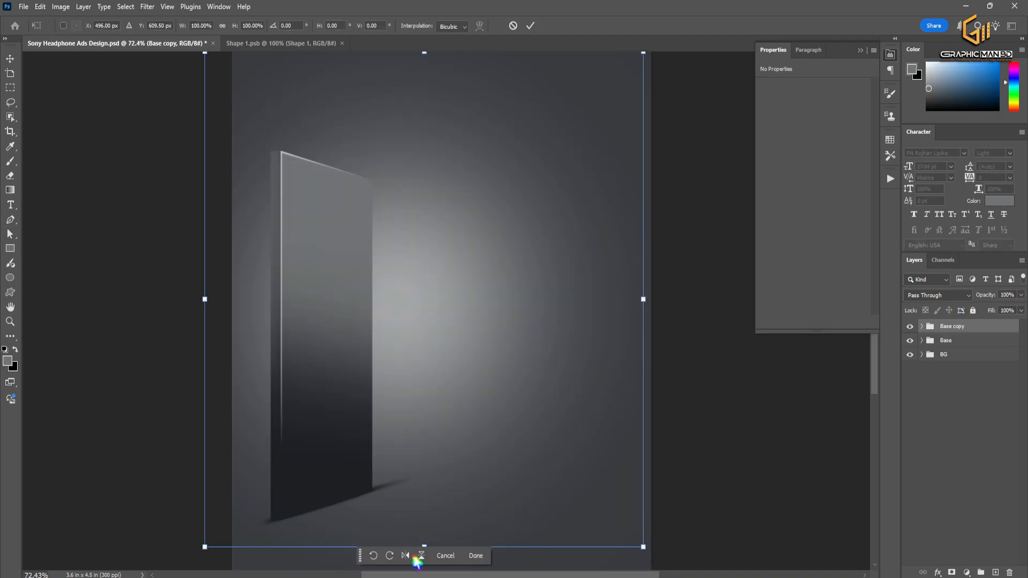
{"action": "left_click", "coordinate": [406, 556]}
{"action": "left_click_drag", "start_coordinate": [538, 347], "coordinate": [560, 346]}
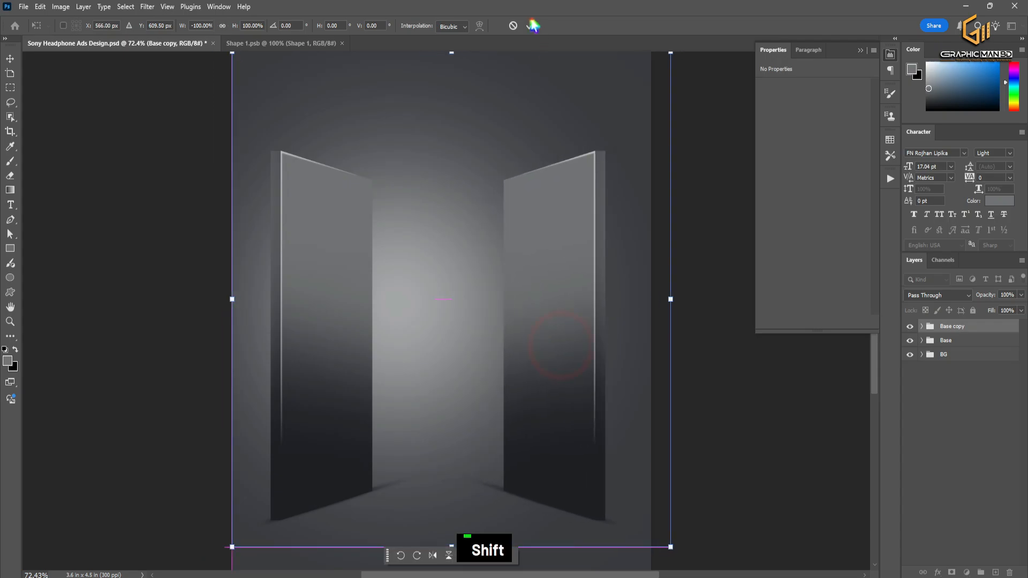
{"action": "left_click", "coordinate": [533, 25]}
- Duplicate the Base and Base copy groups together to get a second pair of panels
{"action": "left_click", "coordinate": [939, 341]}
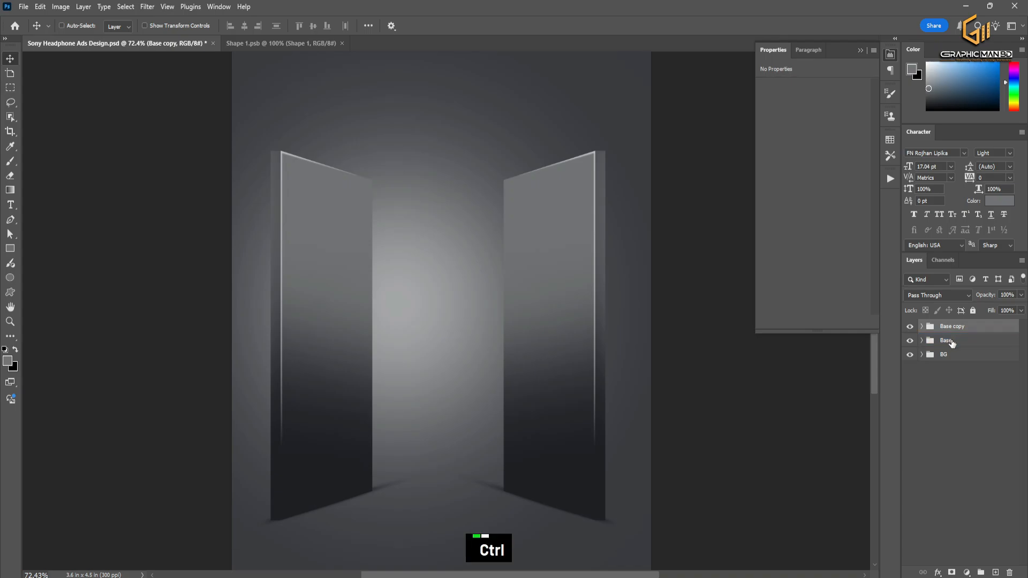
{"action": "left_click", "coordinate": [948, 343], "text": "ctrl"}
{"action": "key", "text": "ctrl+j"}
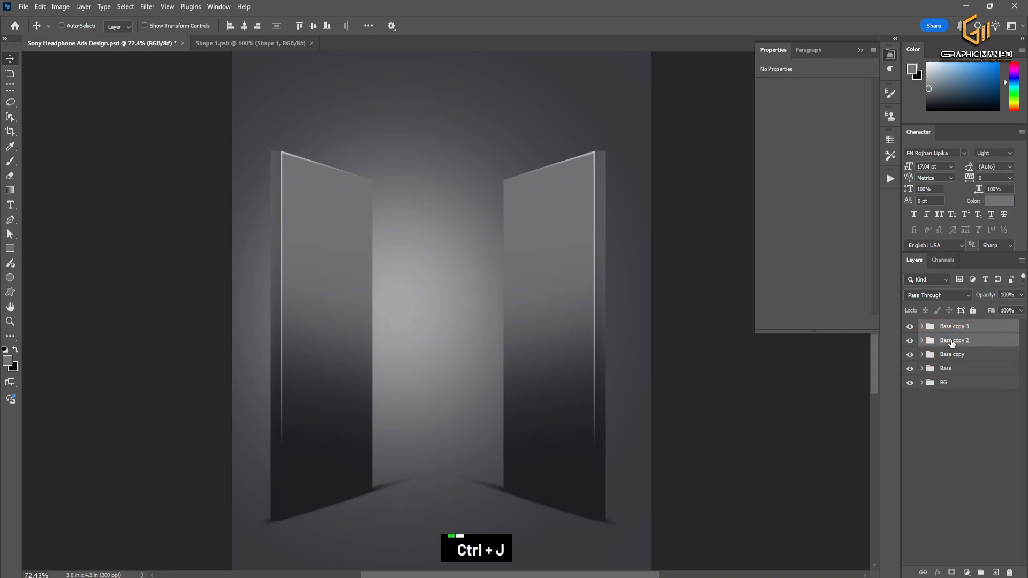
{"action": "key", "text": "ctrl+t"}
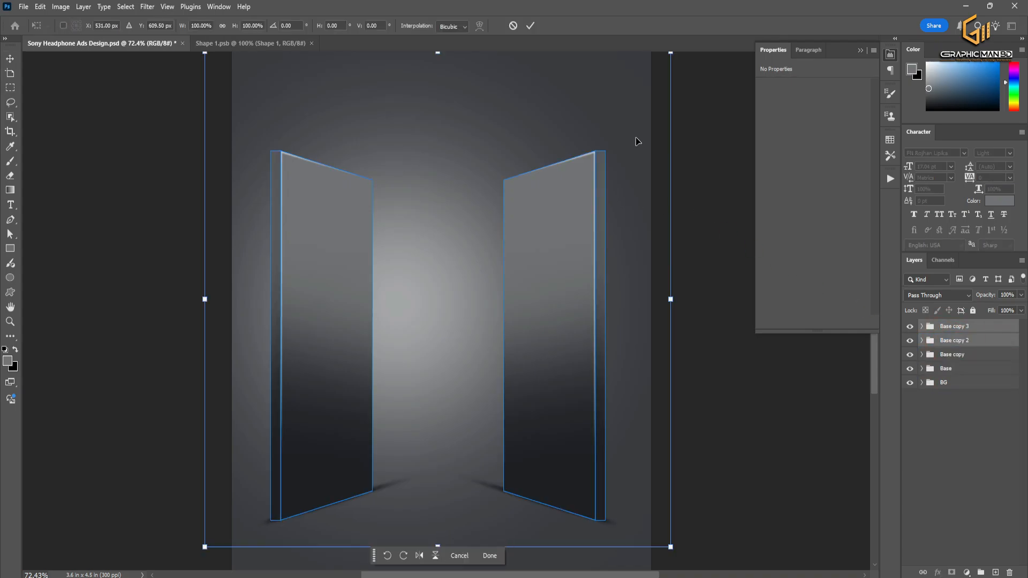
{"action": "left_click", "coordinate": [419, 555]}
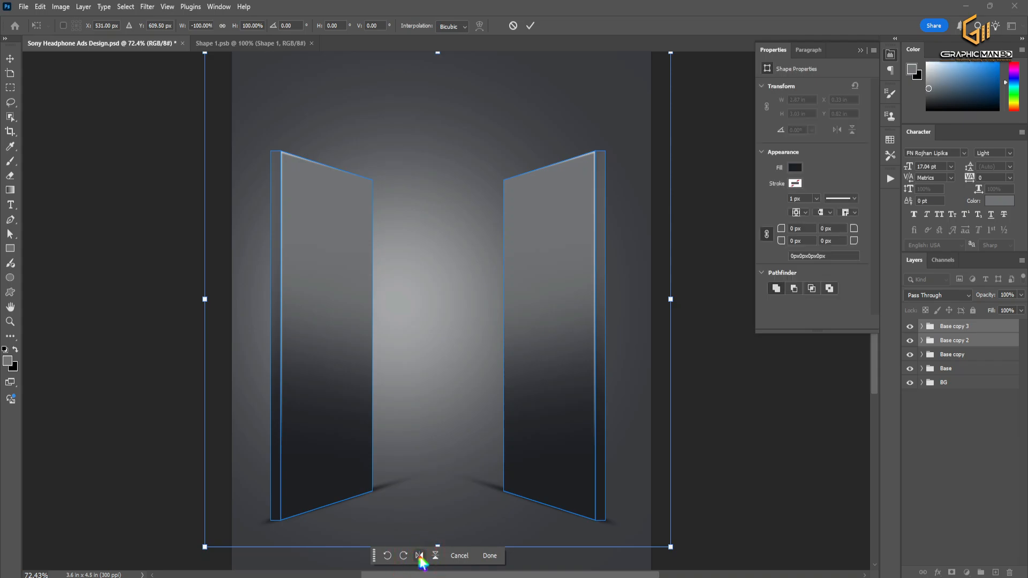
{"action": "left_click_drag", "start_coordinate": [546, 368], "coordinate": [573, 364]}
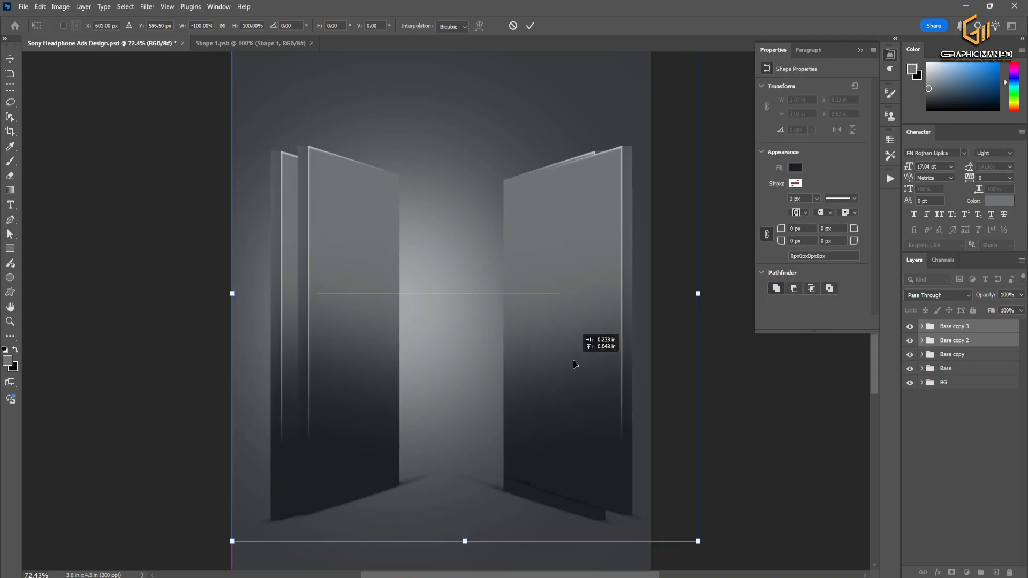
{"action": "left_click", "coordinate": [514, 26]}
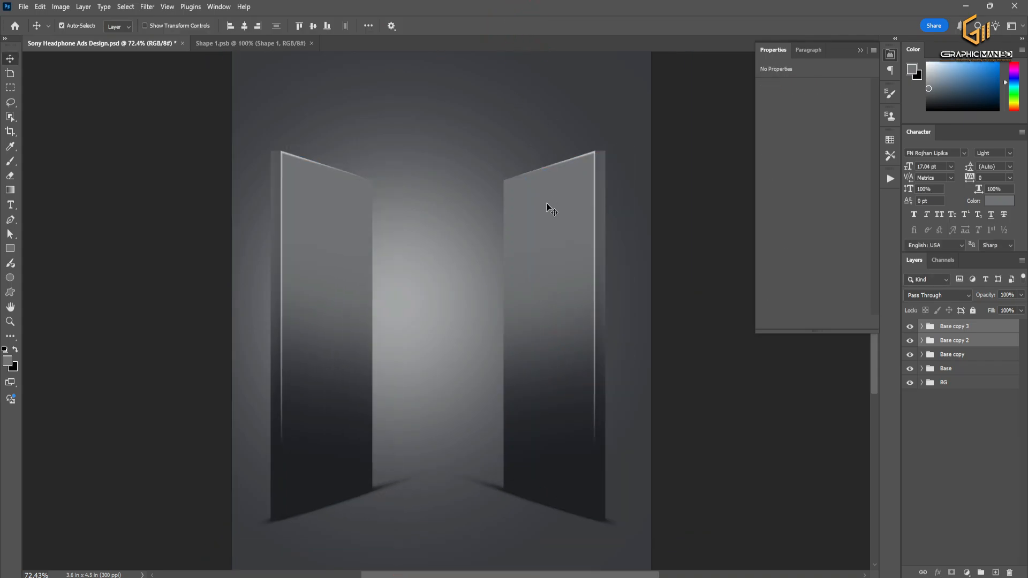
- Scale the duplicated pair of panels proportionally to 90.78%, shrinking it from its top edge, and apply the transform
{"action": "key", "text": "ctrl+t"}
{"action": "scroll", "coordinate": [510, 240], "scroll_direction": "down", "scroll_amount": 1}
{"action": "scroll", "coordinate": [510, 239], "scroll_direction": "down", "scroll_amount": 1}
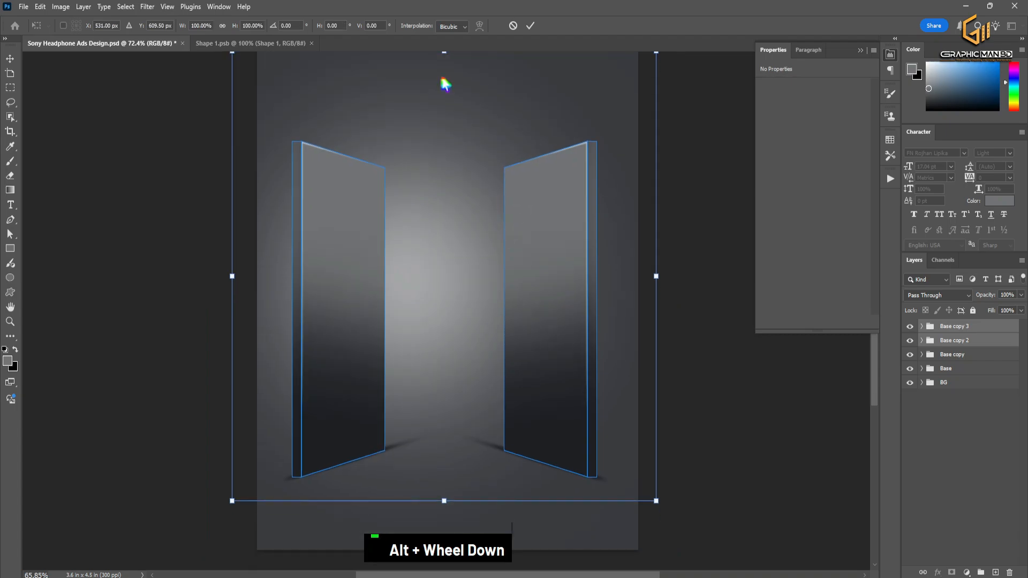
{"action": "scroll", "coordinate": [458, 126], "scroll_direction": "up", "scroll_amount": 1}
{"action": "scroll", "coordinate": [447, 122], "scroll_direction": "up", "scroll_amount": 1}
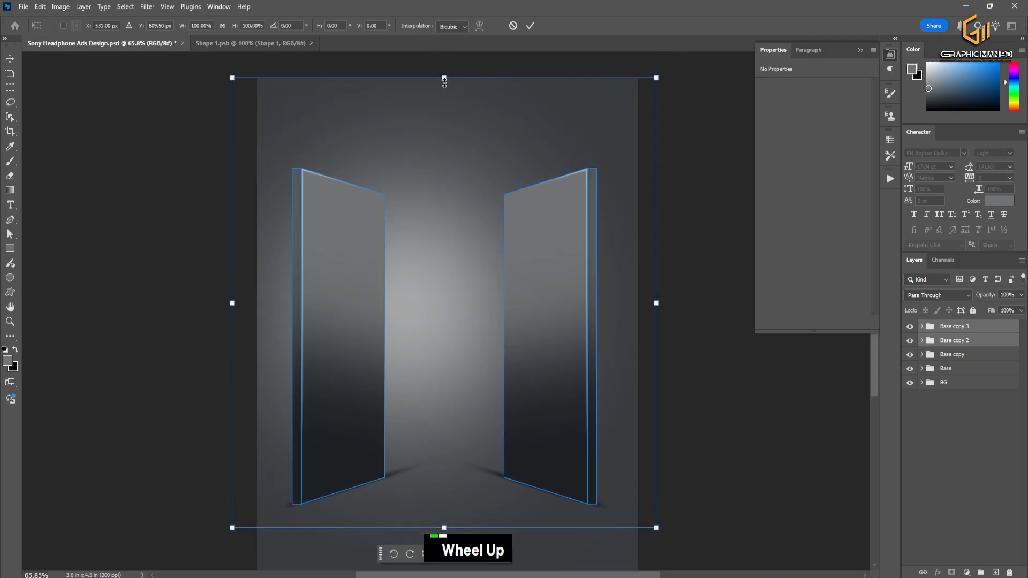
{"action": "left_click_drag", "start_coordinate": [444, 81], "coordinate": [445, 123]}
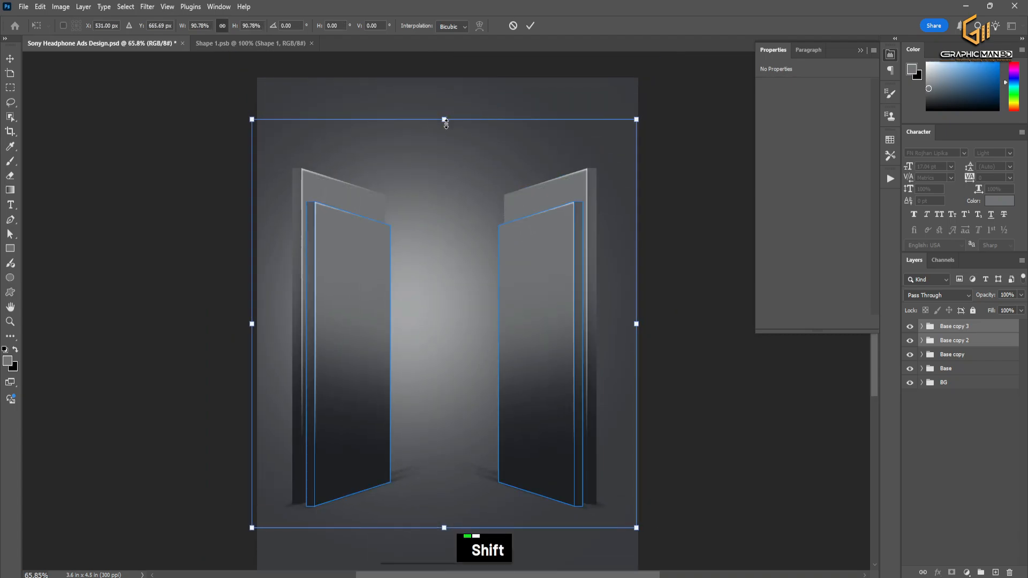
{"action": "left_click", "coordinate": [530, 25]}
- Check which panel the Base copy 2 and Base copy 3 groups each contain by toggling their visibility
{"action": "left_click", "coordinate": [961, 345]}
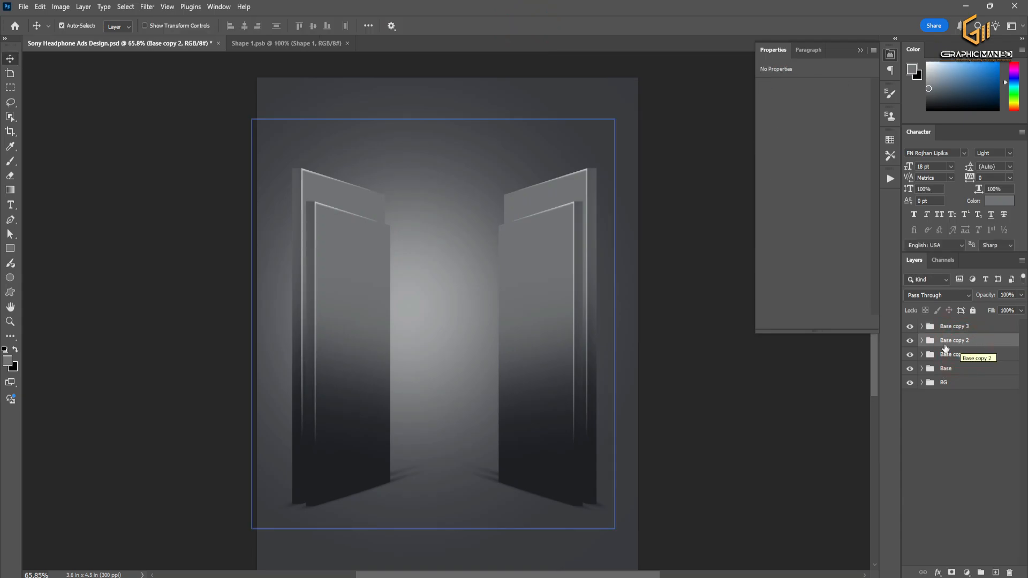
{"action": "left_click", "coordinate": [942, 407]}
{"action": "left_click", "coordinate": [909, 341]}
{"action": "left_click", "coordinate": [909, 341]}
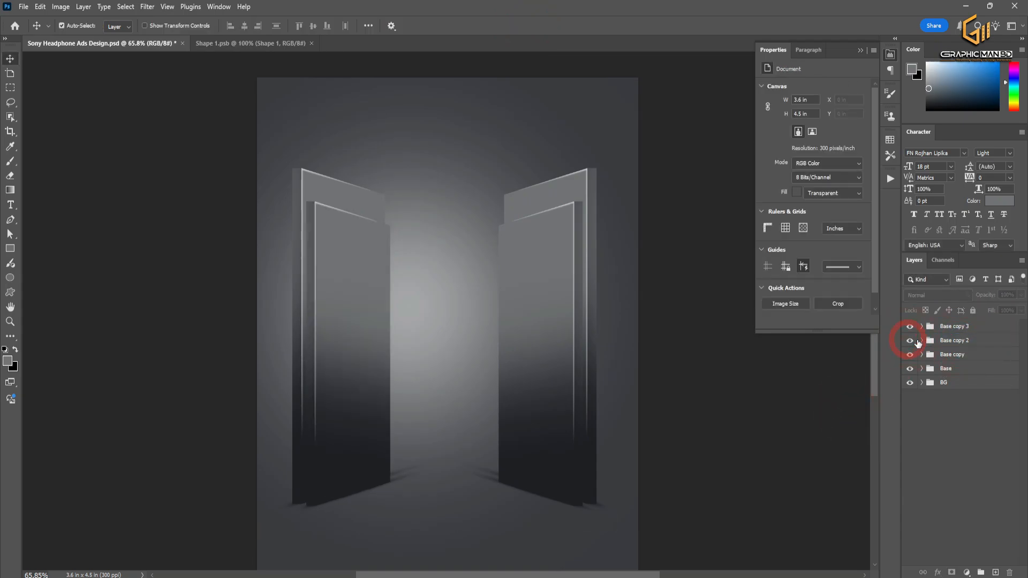
{"action": "left_click", "coordinate": [918, 342]}
{"action": "left_click", "coordinate": [948, 326]}
{"action": "left_click", "coordinate": [910, 326]}
{"action": "left_click", "coordinate": [910, 326]}
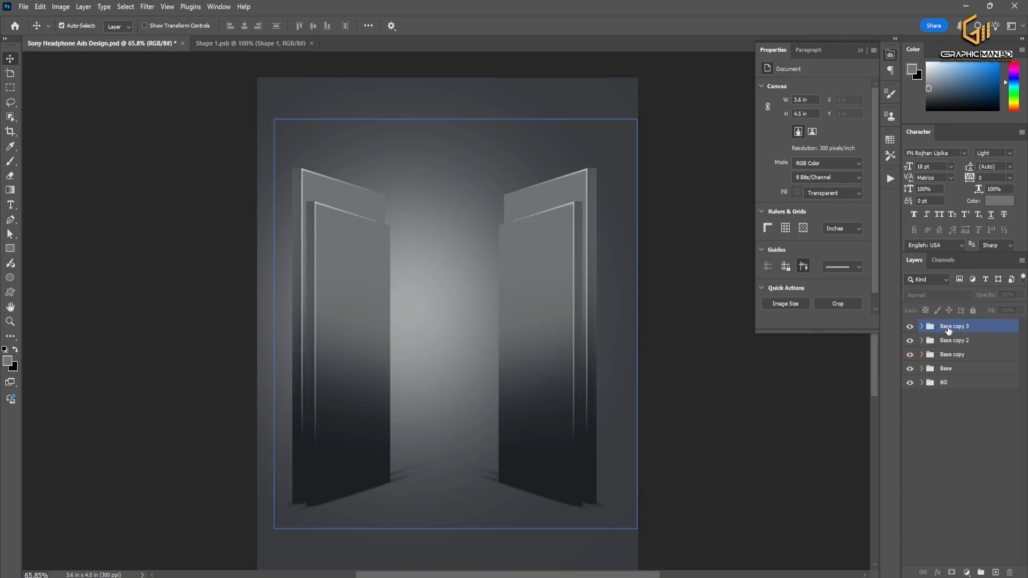
- Scale the Base copy 2 and Base copy 3 groups together to 106.04% and apply the transform
{"action": "key", "text": "ctrl+t"}
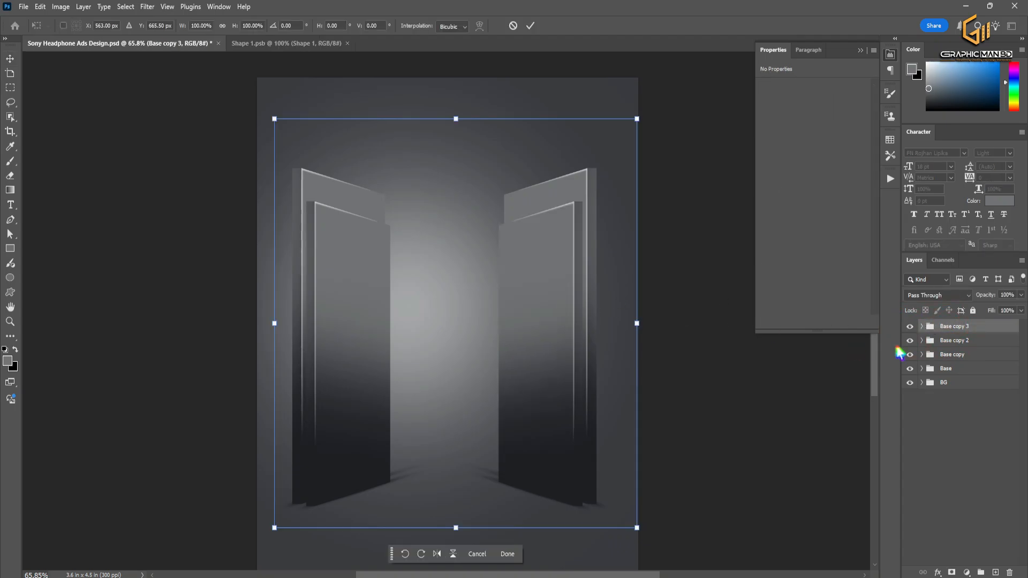
{"action": "left_click", "coordinate": [972, 341], "text": "ctrl"}
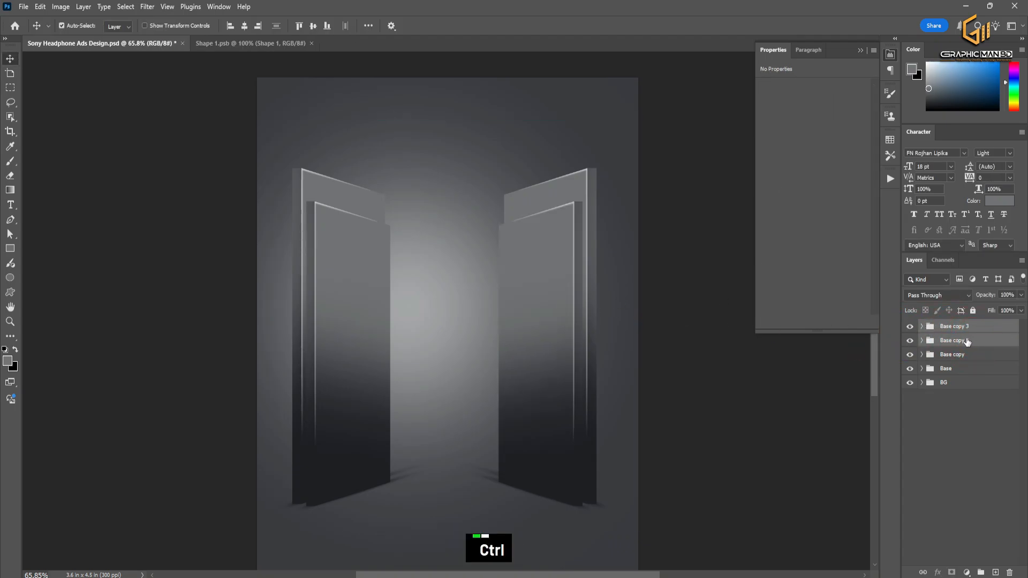
{"action": "key", "text": "ctrl+t"}
{"action": "left_click_drag", "start_coordinate": [444, 117], "coordinate": [444, 95]}
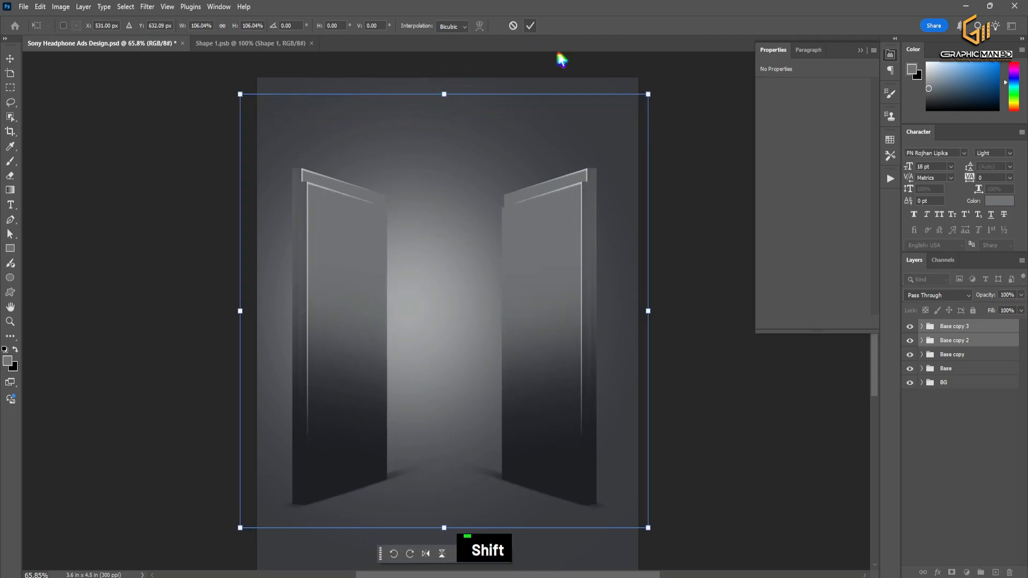
{"action": "key", "text": "Return"}
- Move the Base copy 3 panel to the poster's left edge, partly off the canvas, and scale it down proportionally beside the left panel
{"action": "left_click", "coordinate": [937, 327]}
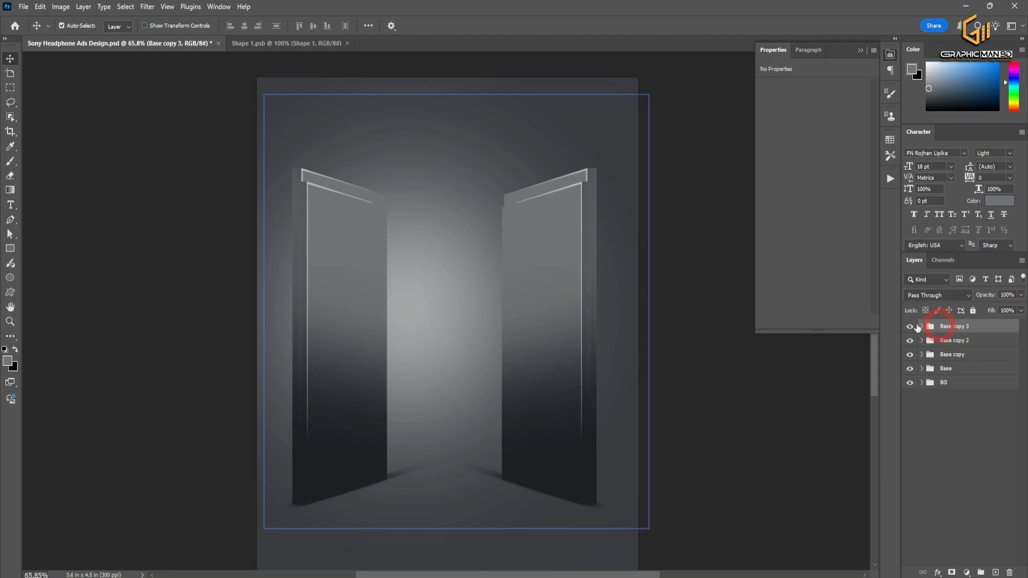
{"action": "left_click", "coordinate": [958, 326]}
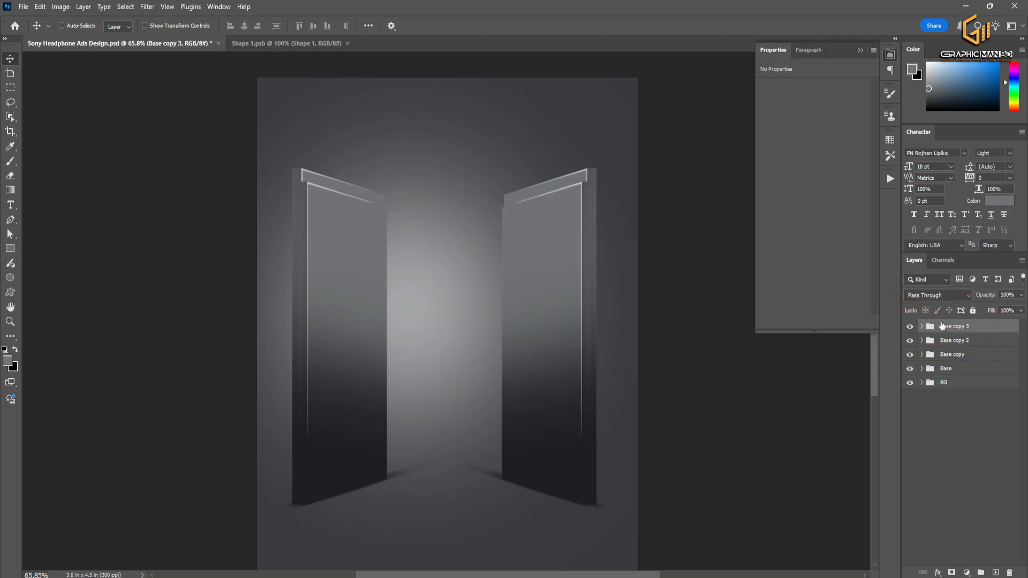
{"action": "key", "text": "ctrl+t"}
{"action": "left_click_drag", "start_coordinate": [562, 298], "coordinate": [269, 283]}
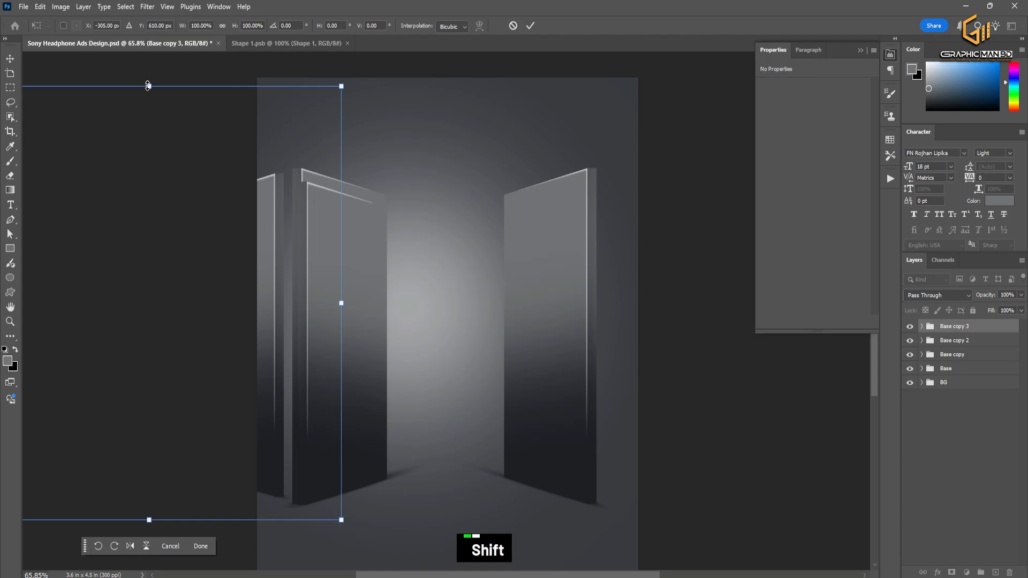
{"action": "left_click_drag", "start_coordinate": [147, 85], "coordinate": [142, 110]}
{"action": "left_click_drag", "start_coordinate": [198, 230], "coordinate": [205, 223]}
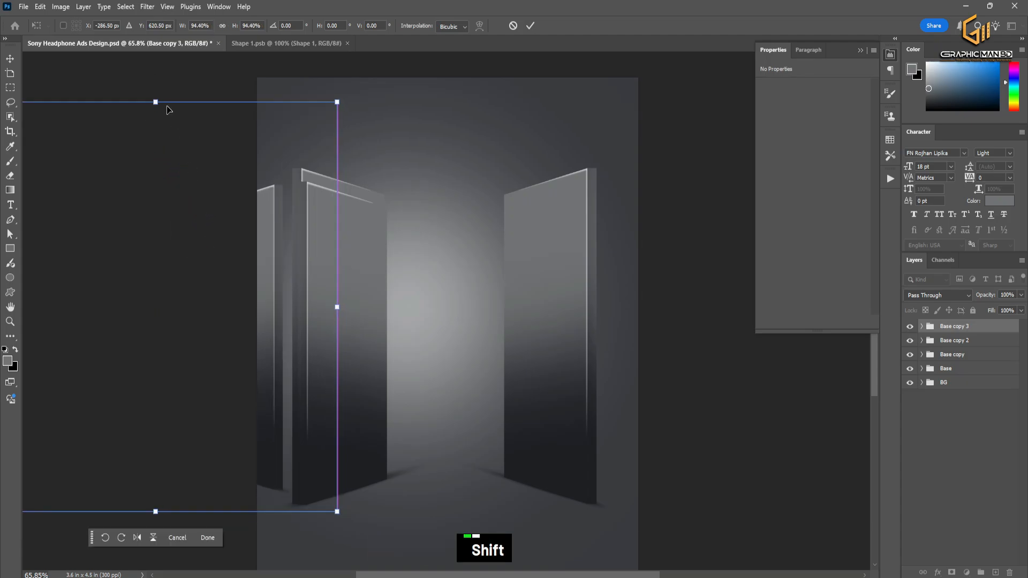
{"action": "left_click_drag", "start_coordinate": [165, 104], "coordinate": [166, 132]}
{"action": "left_click_drag", "start_coordinate": [202, 232], "coordinate": [209, 235]}
{"action": "key", "text": "Return"}
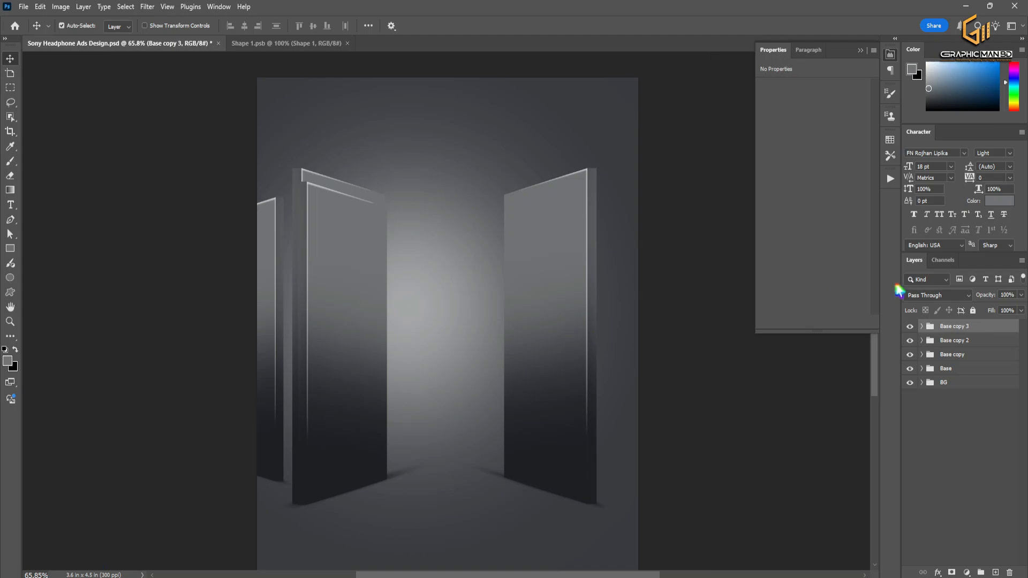
- Delete the Base copy 2 group and select the Base copy 3 group
{"action": "left_click", "coordinate": [952, 341]}
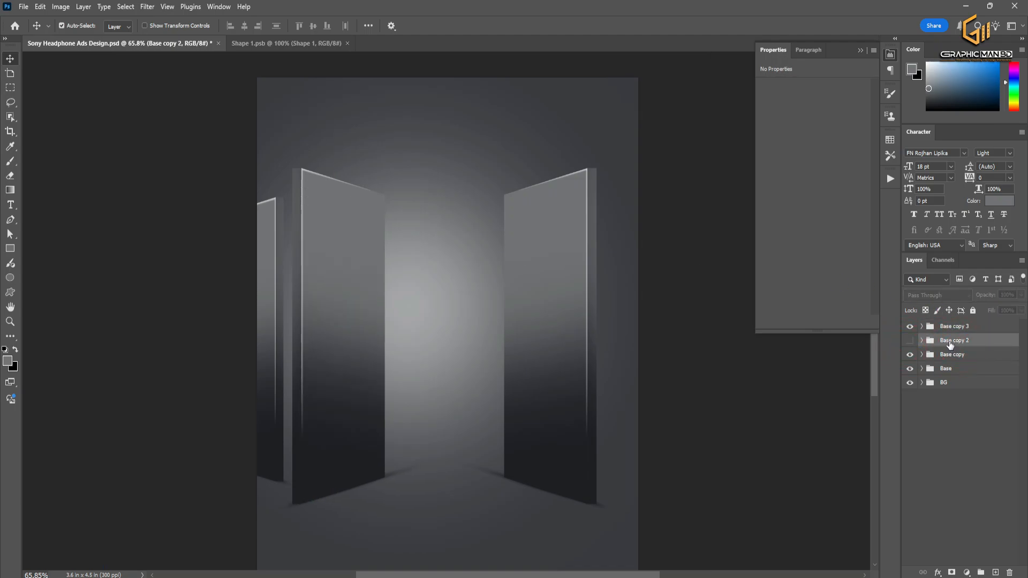
{"action": "key", "text": "Delete"}
{"action": "left_click", "coordinate": [947, 326]}
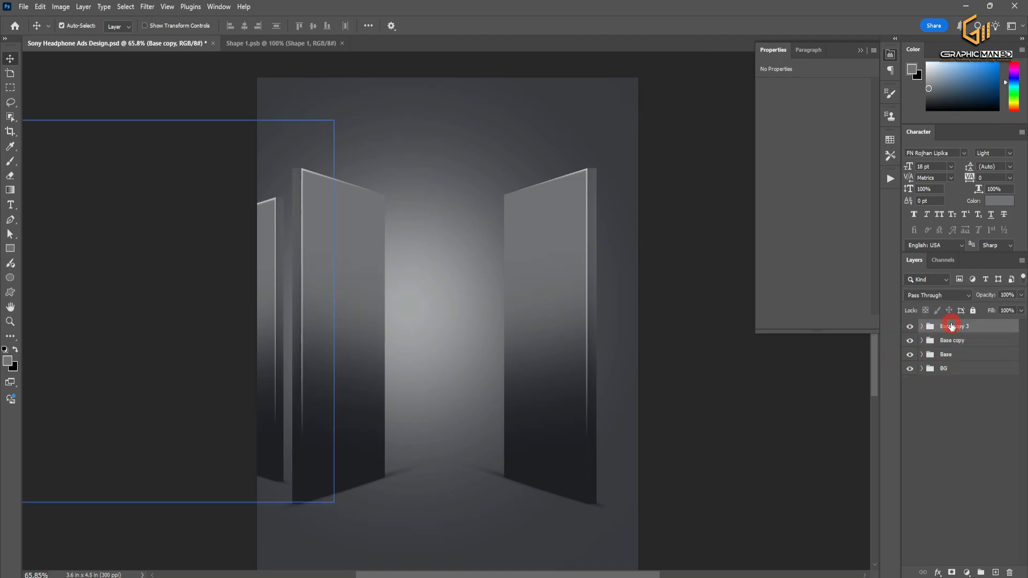
- Duplicate the Base copy 3 group, flip the copy horizontally and place it partly off the poster's right edge to mirror the left side panel
{"action": "key", "text": "ctrl+j"}
{"action": "key", "text": "ctrl+t"}
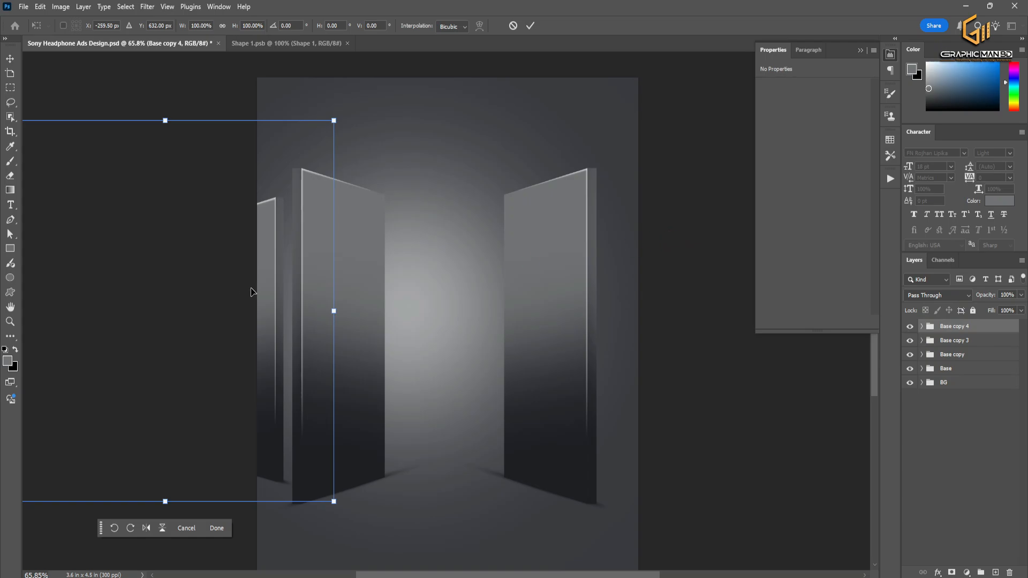
{"action": "left_click_drag", "start_coordinate": [252, 291], "coordinate": [560, 291]}
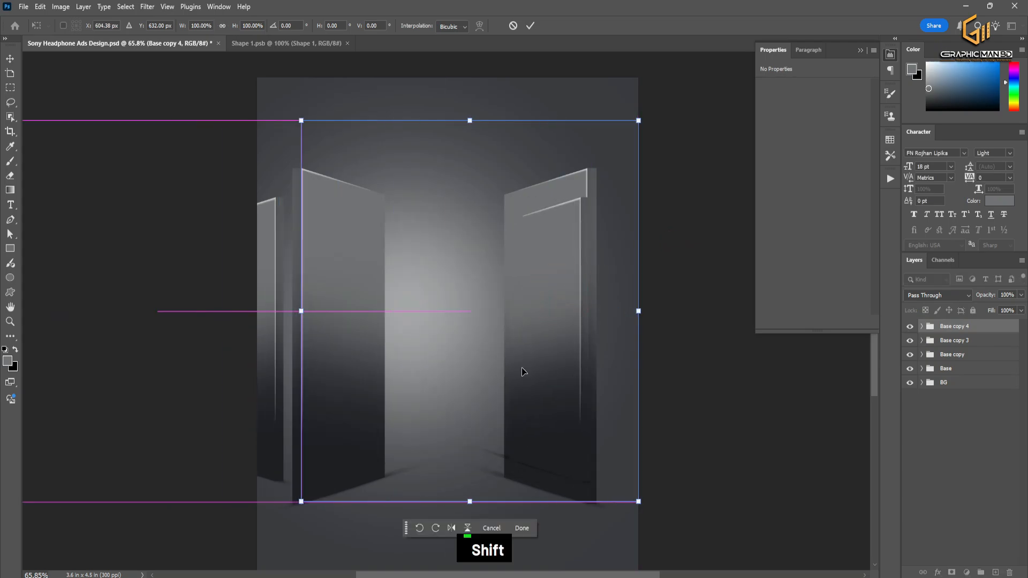
{"action": "left_click", "coordinate": [452, 528]}
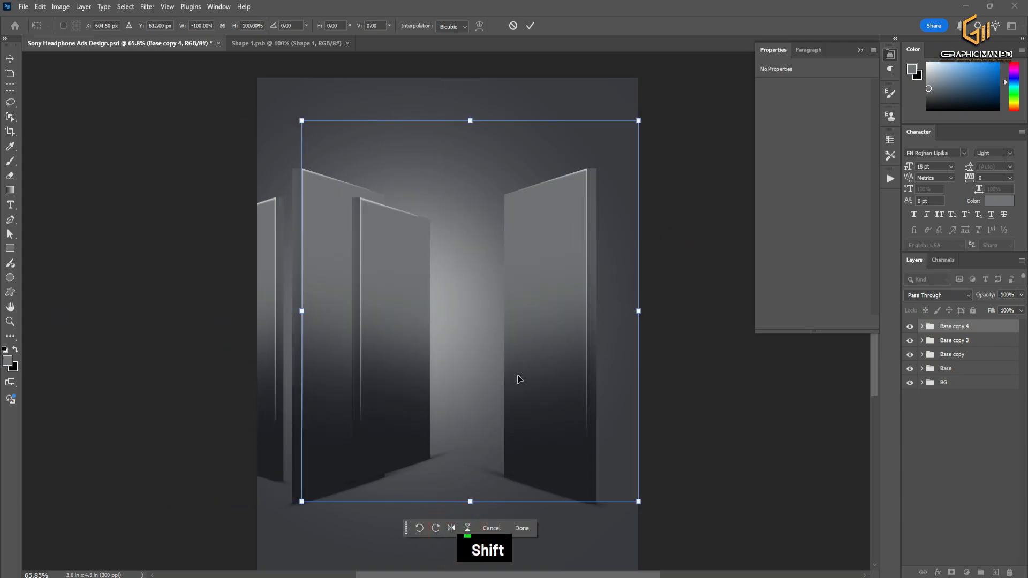
{"action": "left_click_drag", "start_coordinate": [410, 381], "coordinate": [666, 380]}
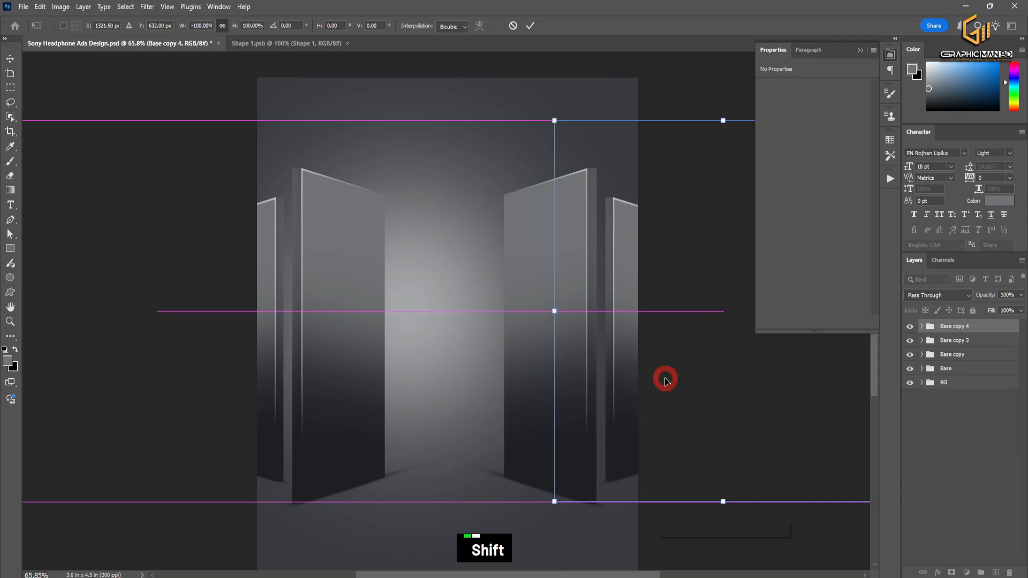
{"action": "left_click", "coordinate": [775, 528]}
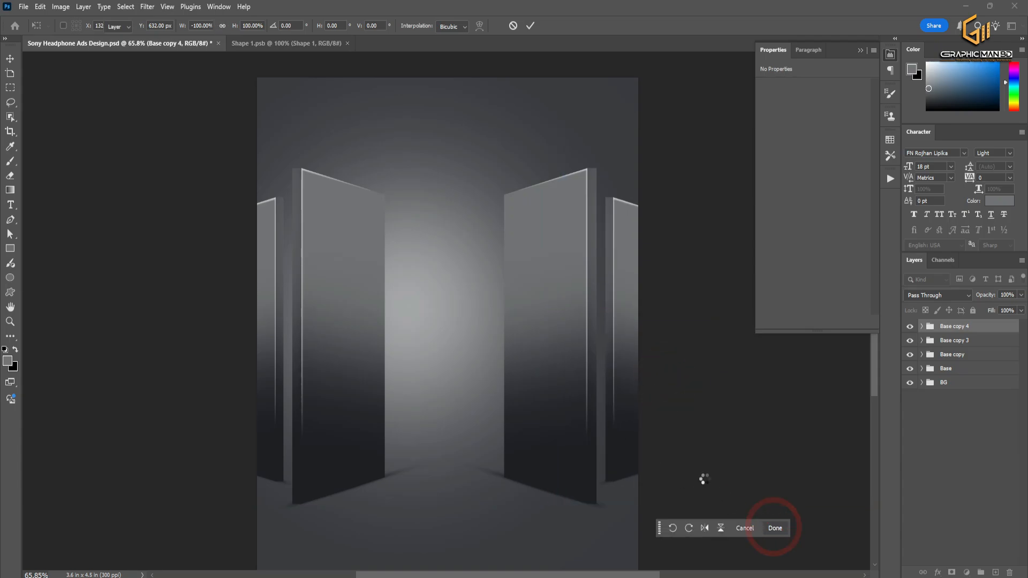
{"action": "scroll", "coordinate": [528, 378], "scroll_direction": "down", "scroll_amount": 1}
{"action": "scroll", "coordinate": [530, 380], "scroll_direction": "down", "scroll_amount": 2, "text": "alt"}
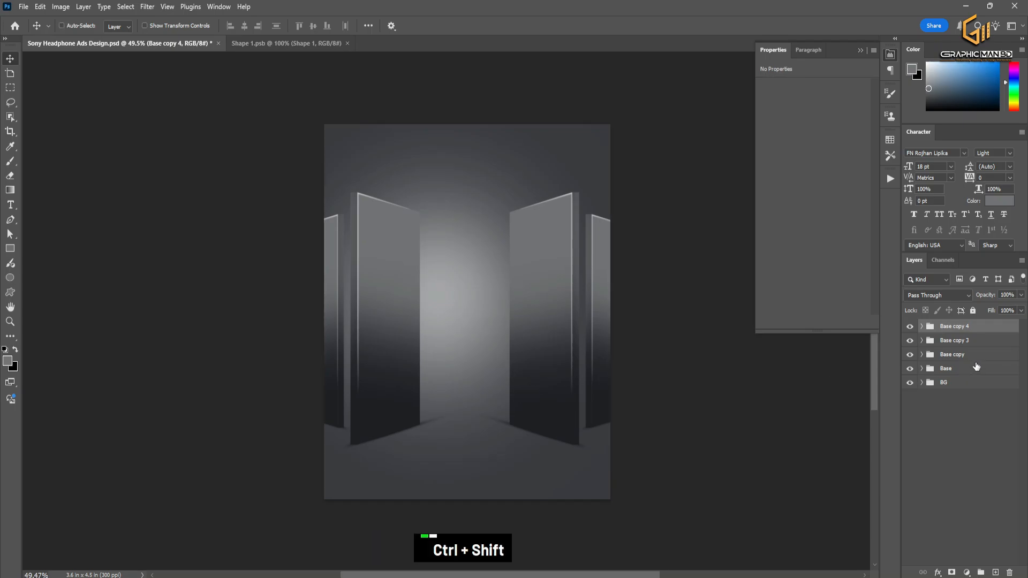
{"action": "left_click", "coordinate": [960, 369], "text": "ctrl+shift"}
{"action": "key", "text": "ctrl+t"}
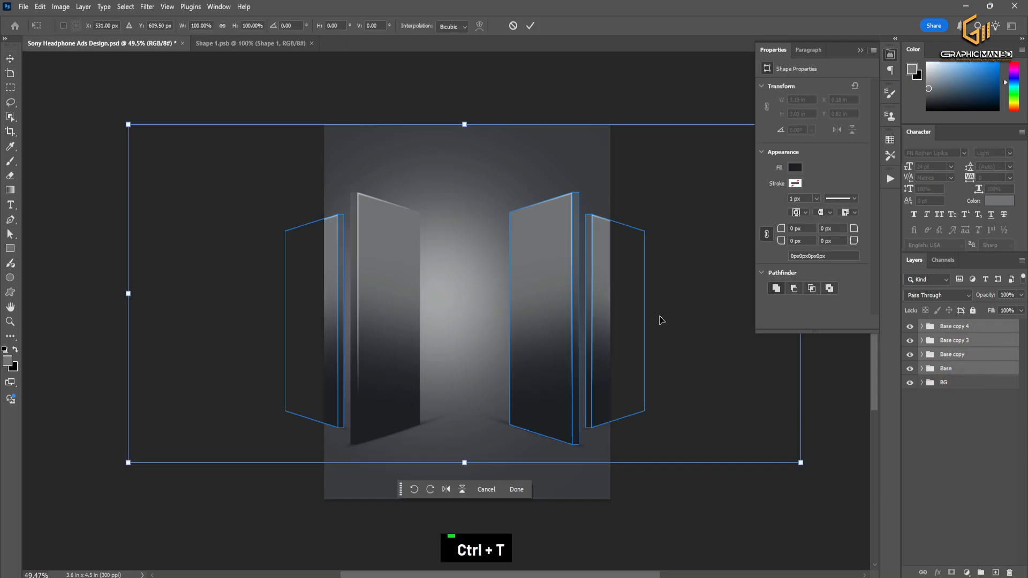
{"action": "left_click", "coordinate": [530, 26]}
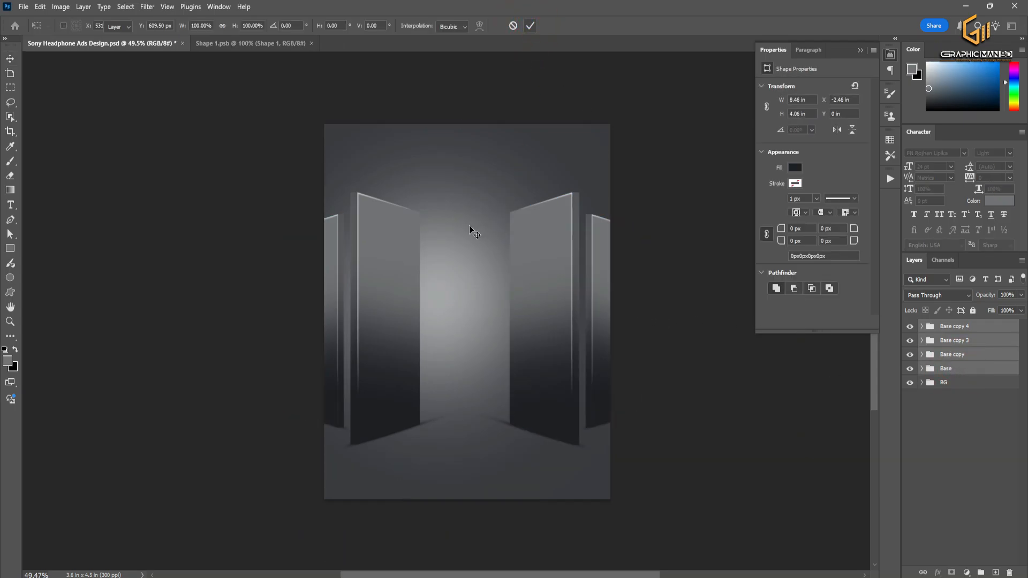
- Move the Color Fill 1 copy glow slightly right so it is centered between the panels
{"action": "left_click", "coordinate": [459, 231]}
{"action": "left_click_drag", "start_coordinate": [458, 235], "coordinate": [484, 239]}
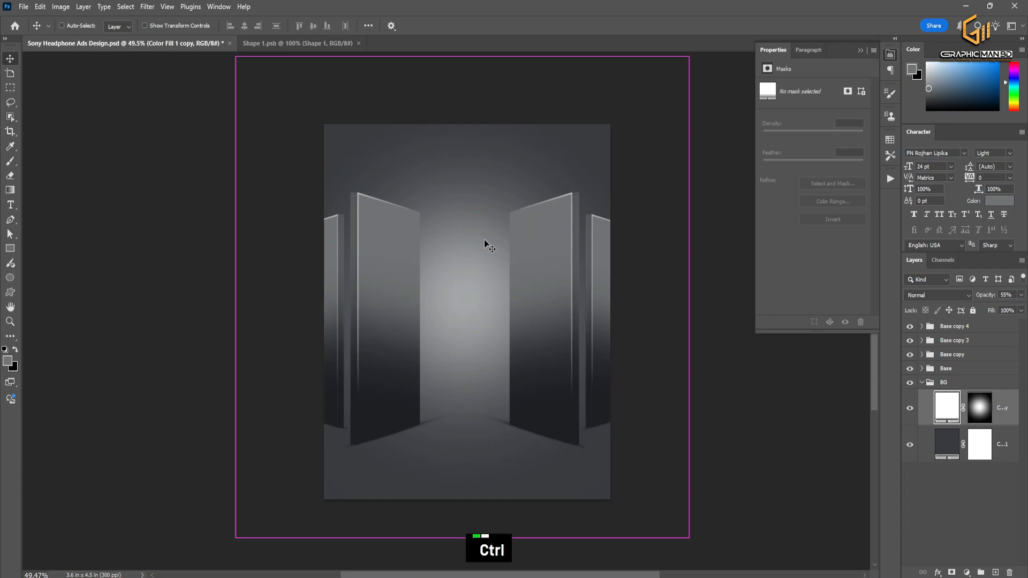
{"action": "scroll", "coordinate": [484, 239], "scroll_direction": "down", "scroll_amount": 1, "text": "ctrl"}
{"action": "scroll", "coordinate": [484, 240], "scroll_direction": "up", "scroll_amount": 1, "text": "alt"}
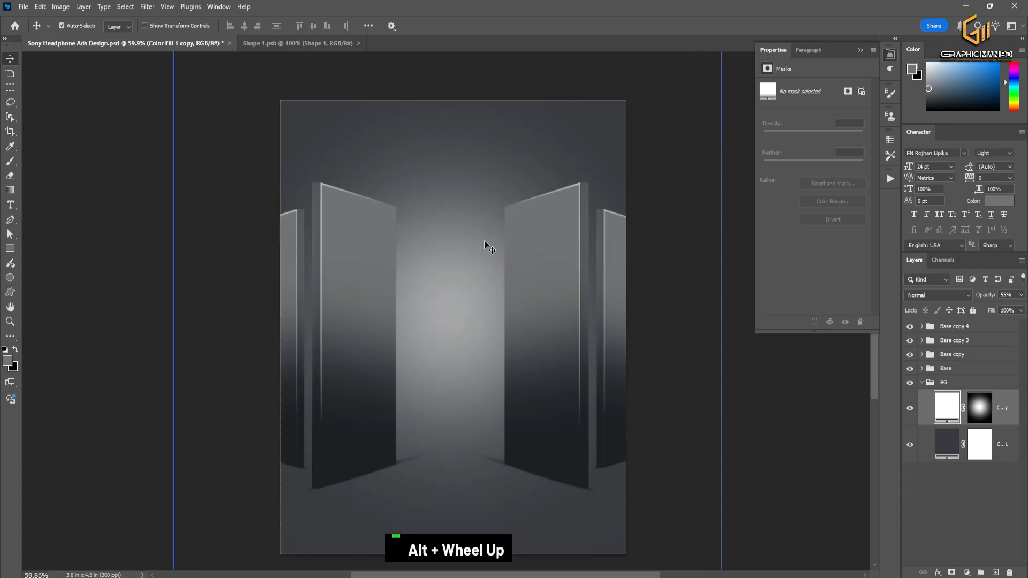
- Place the Sony headphone image in the middle of the poster and scale it proportionally to 13%
{"action": "key", "text": "F8"}
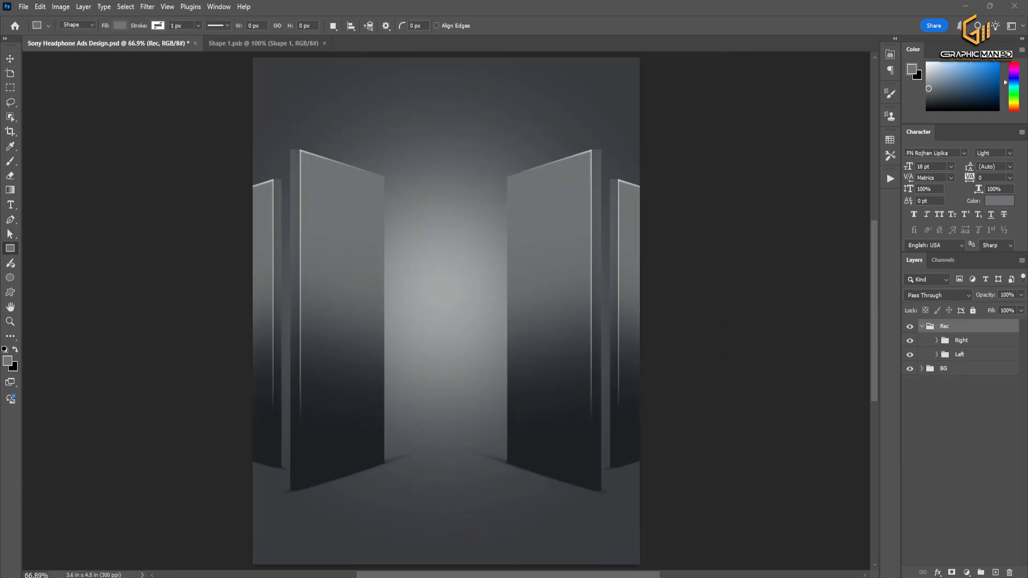
{"action": "left_click_drag", "start_coordinate": [418, 284], "coordinate": [413, 288]}
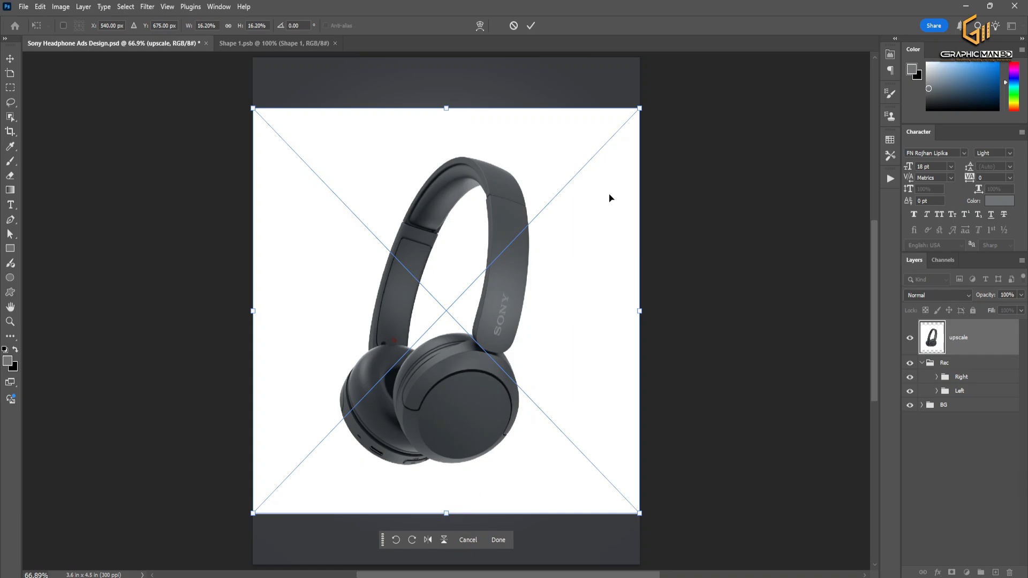
{"action": "left_click_drag", "start_coordinate": [639, 108], "coordinate": [600, 148]}
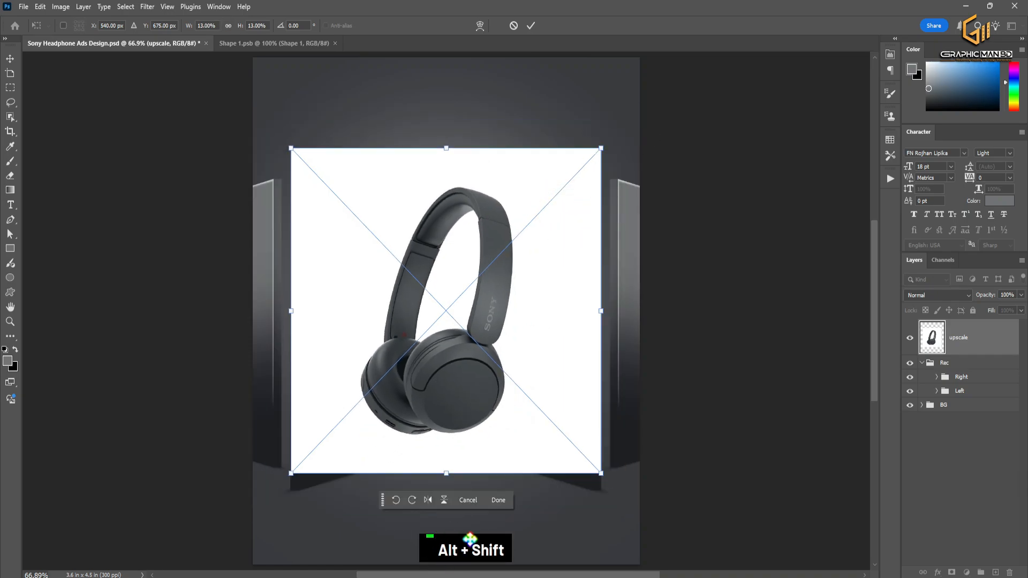
{"action": "left_click", "coordinate": [500, 501]}
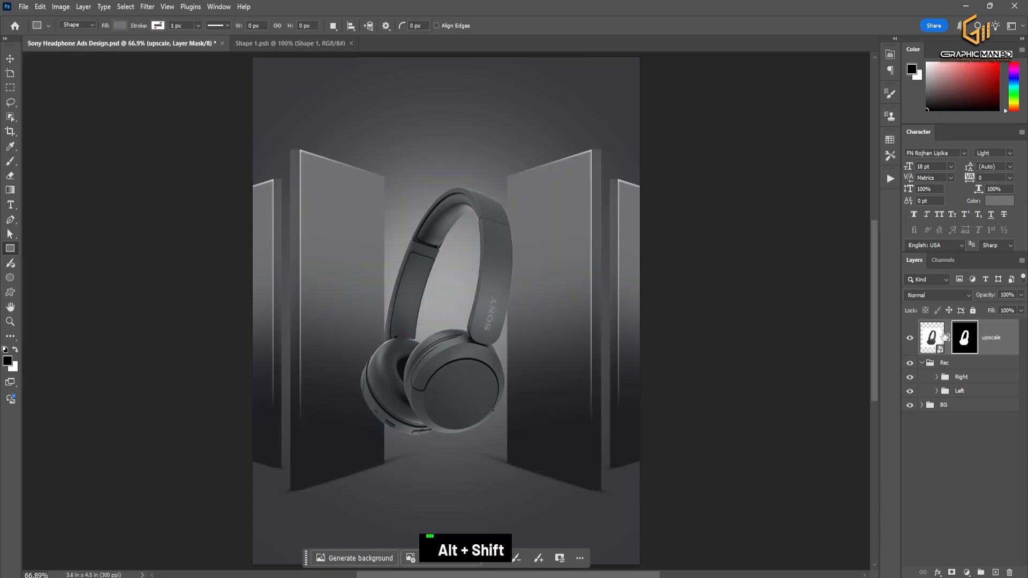
- Tighten the upscale layer's mask edge with the Minimum filter at a radius of 1 pixel, preserving squareness
{"action": "scroll", "coordinate": [492, 393], "scroll_direction": "up", "scroll_amount": 3}
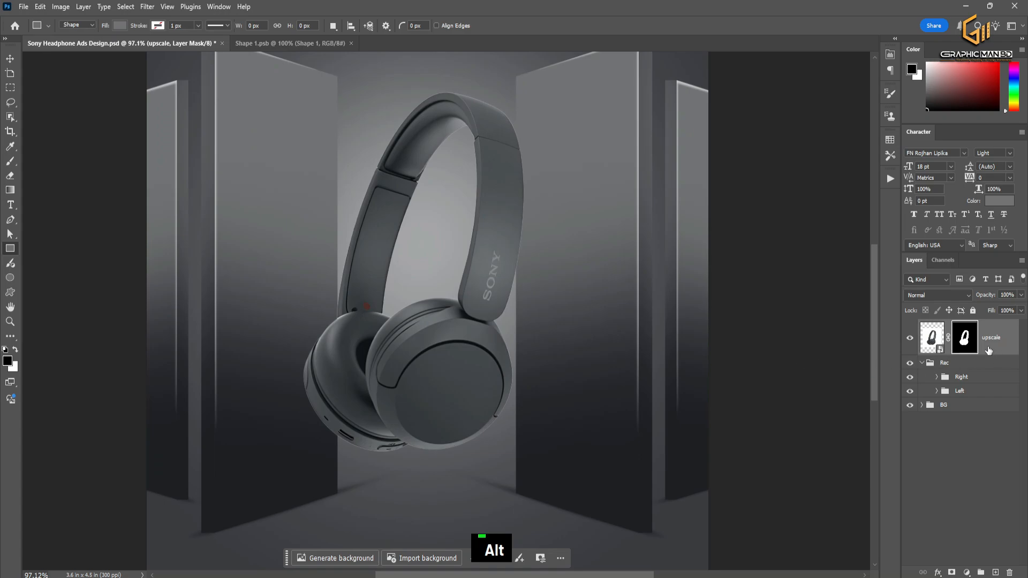
{"action": "left_click", "coordinate": [965, 327]}
{"action": "left_click", "coordinate": [147, 6]}
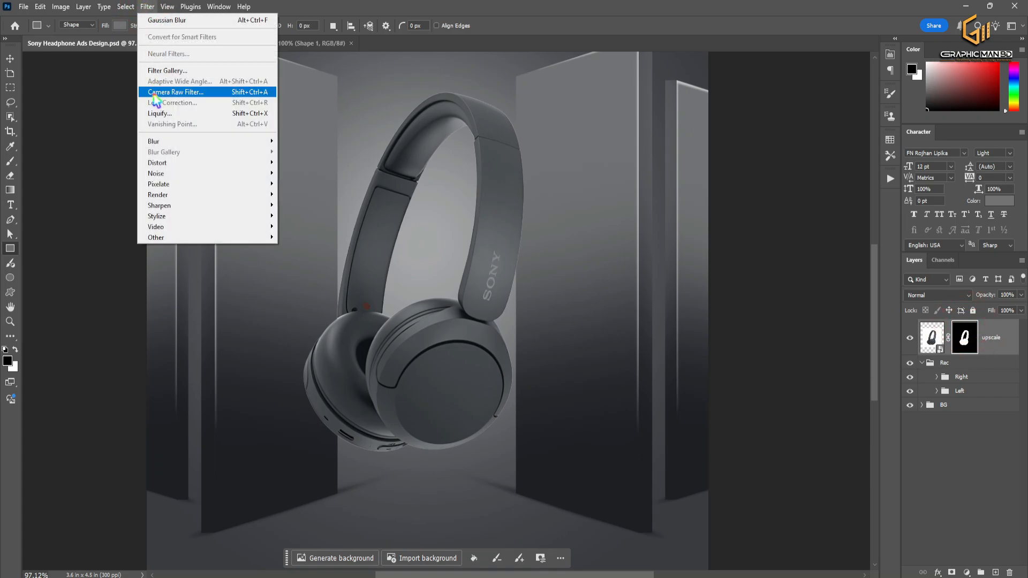
{"action": "mouse_move", "coordinate": [161, 237]}
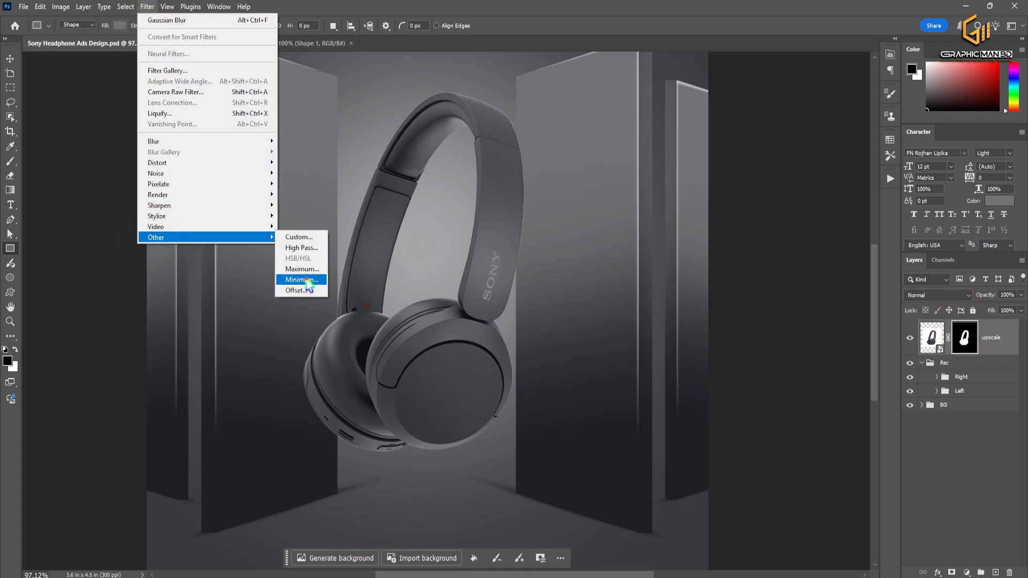
{"action": "left_click", "coordinate": [299, 284]}
{"action": "left_click_drag", "start_coordinate": [507, 113], "coordinate": [780, 103]}
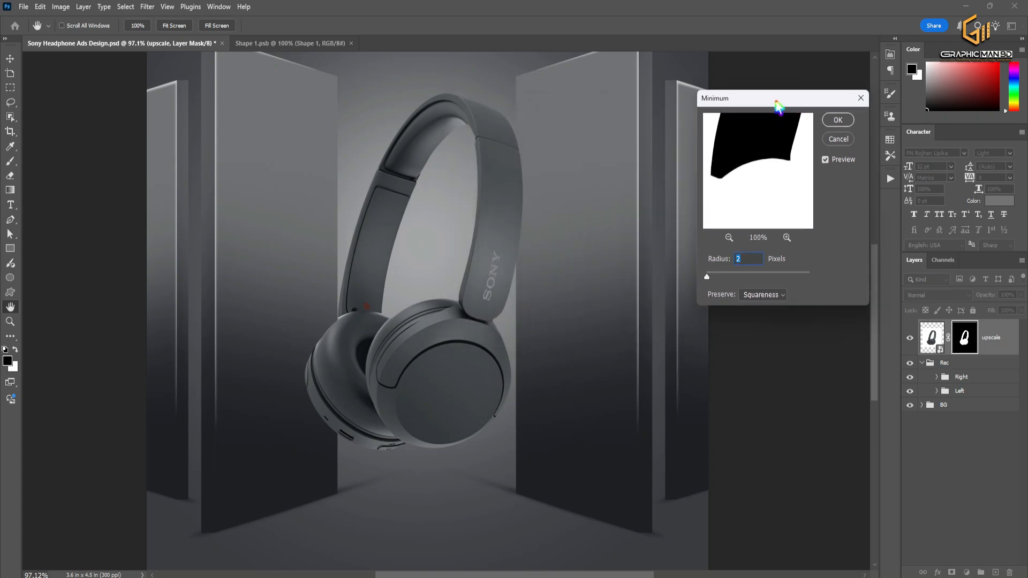
{"action": "scroll", "coordinate": [756, 260], "scroll_direction": "down", "scroll_amount": 1}
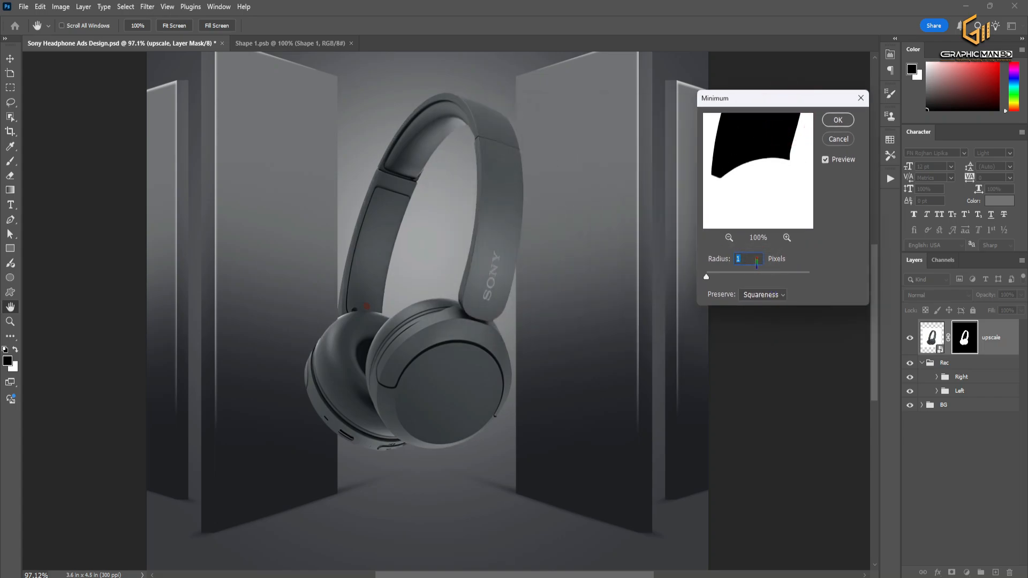
{"action": "left_click", "coordinate": [836, 121]}
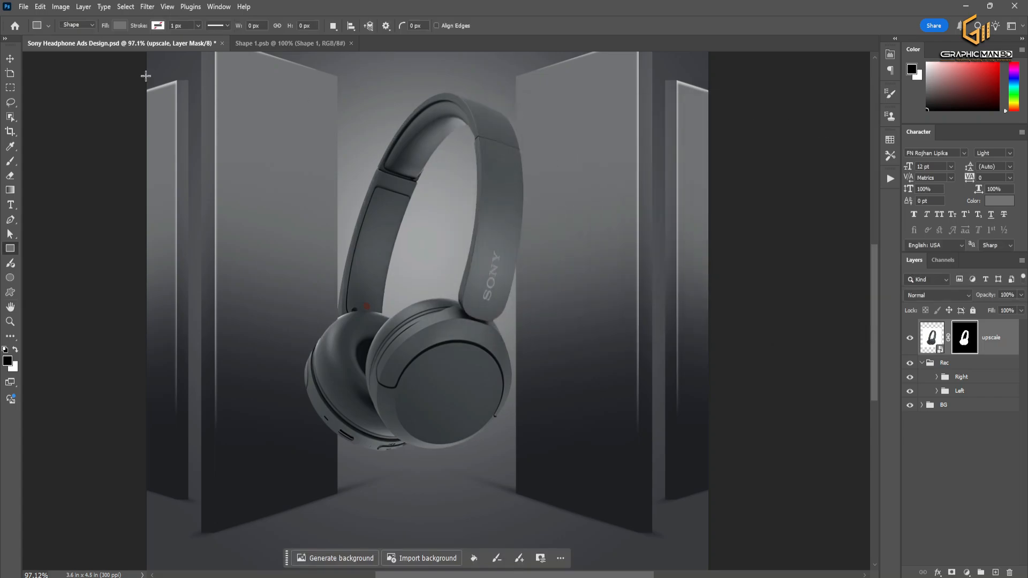
- Group the masked headphone layer and name the group Product
{"action": "left_click", "coordinate": [10, 58]}
{"action": "scroll", "coordinate": [529, 364], "scroll_direction": "down", "scroll_amount": 2, "text": "alt"}
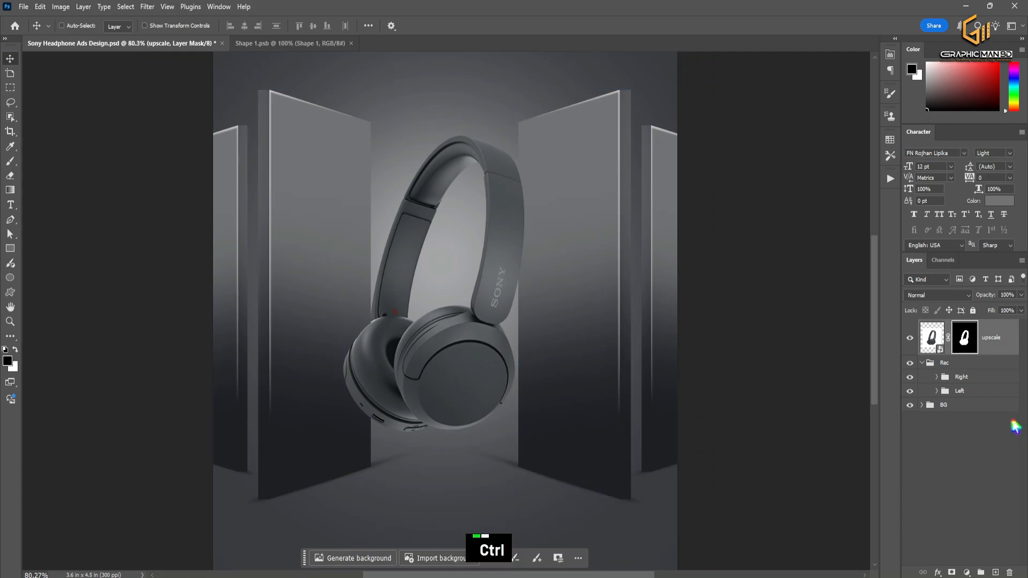
{"action": "key", "text": "ctrl+g"}
{"action": "double_click", "coordinate": [946, 327]}
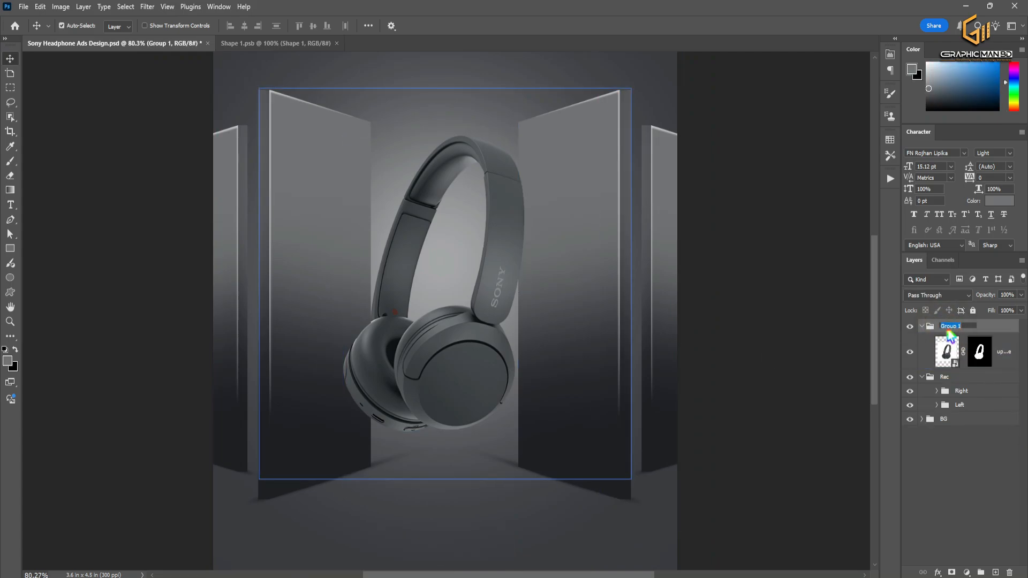
{"action": "type", "text": "Product"}
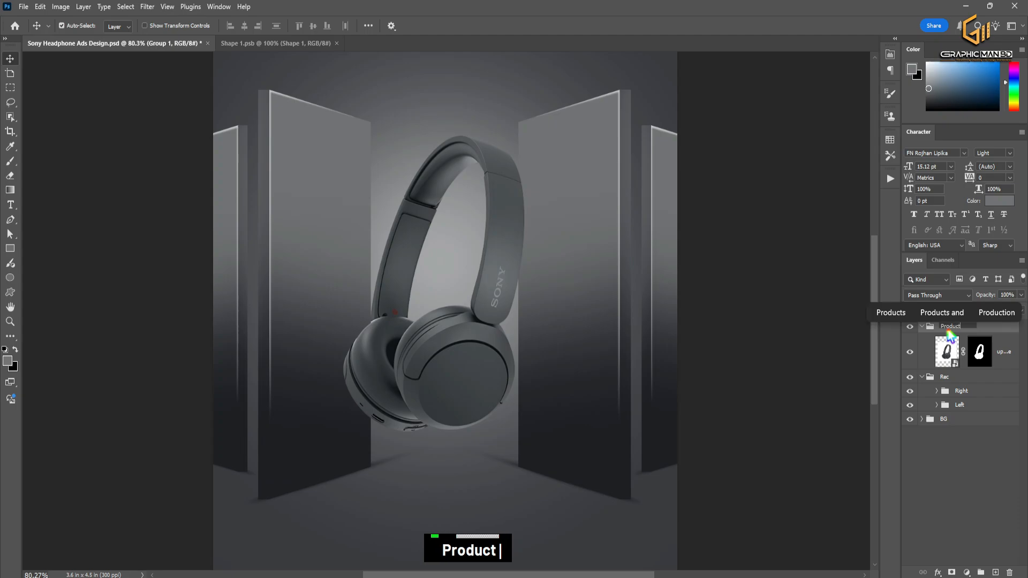
{"action": "key", "text": "Return"}
{"action": "key", "text": "F8"}
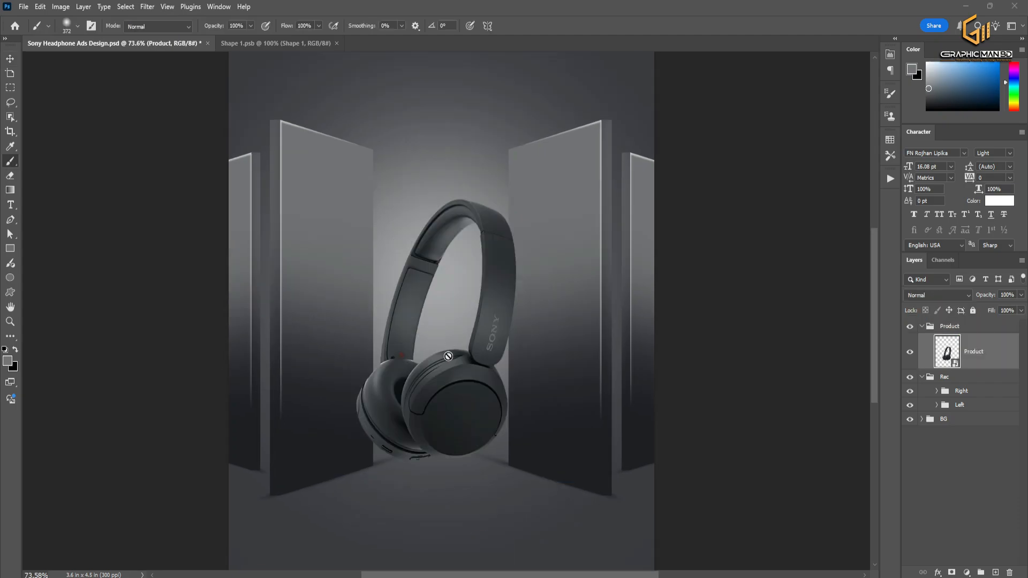
- Add a new layer beneath the Product layer and paint a soft black spot on the floor under the headphones
{"action": "key", "text": "v"}
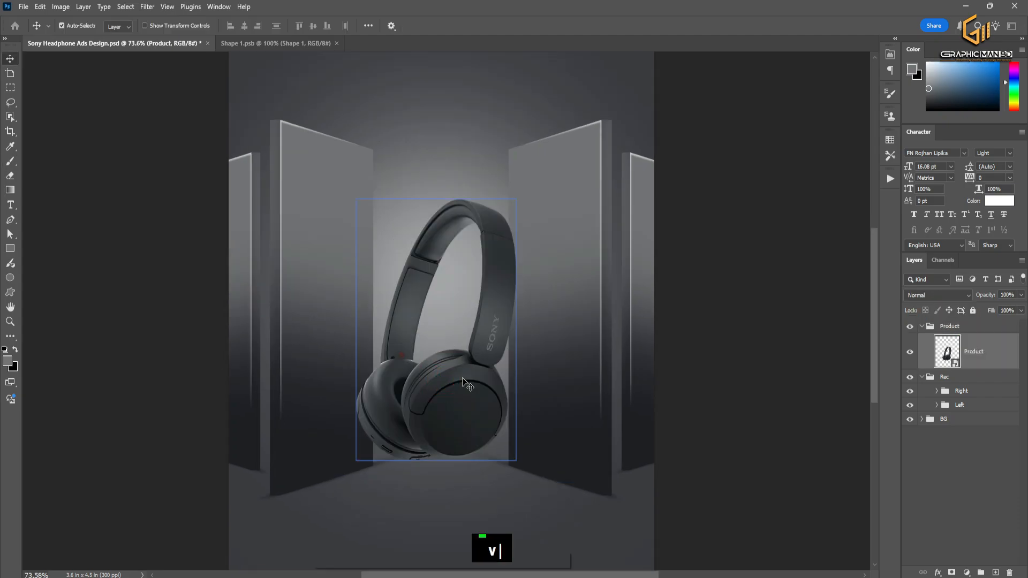
{"action": "left_click", "coordinate": [994, 572]}
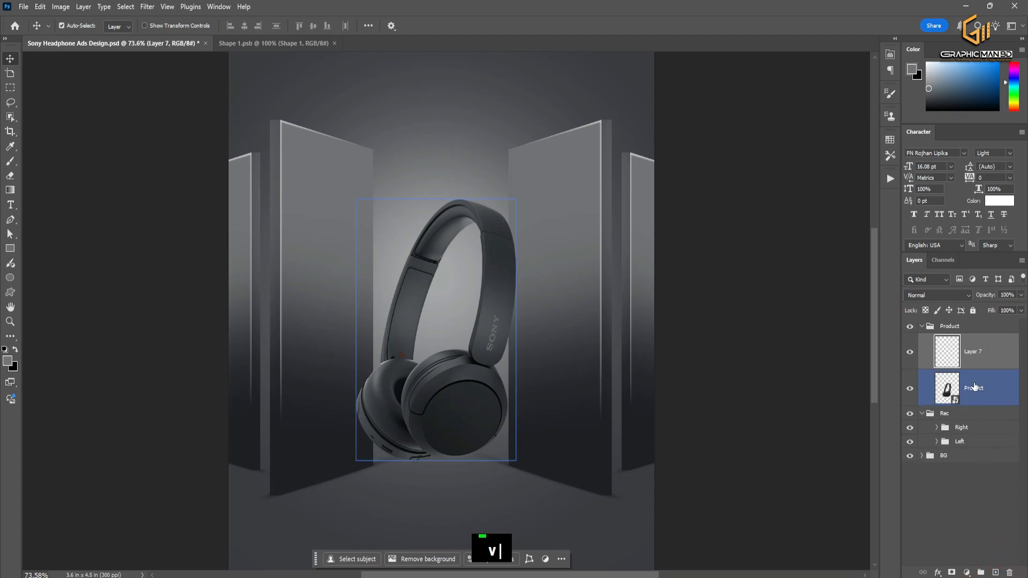
{"action": "left_click_drag", "start_coordinate": [969, 354], "coordinate": [965, 410]}
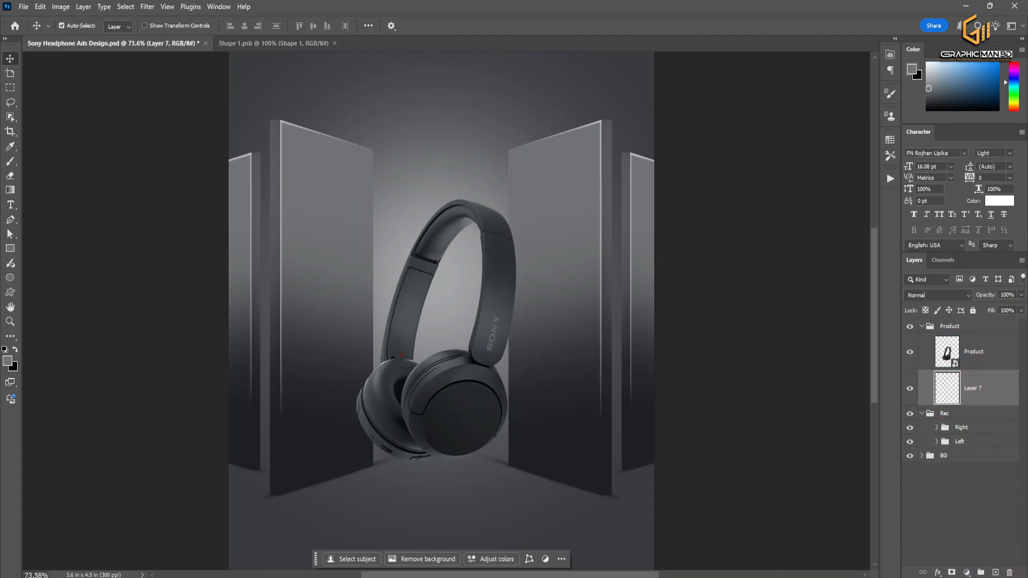
{"action": "left_click", "coordinate": [17, 166]}
{"action": "key", "text": "d"}
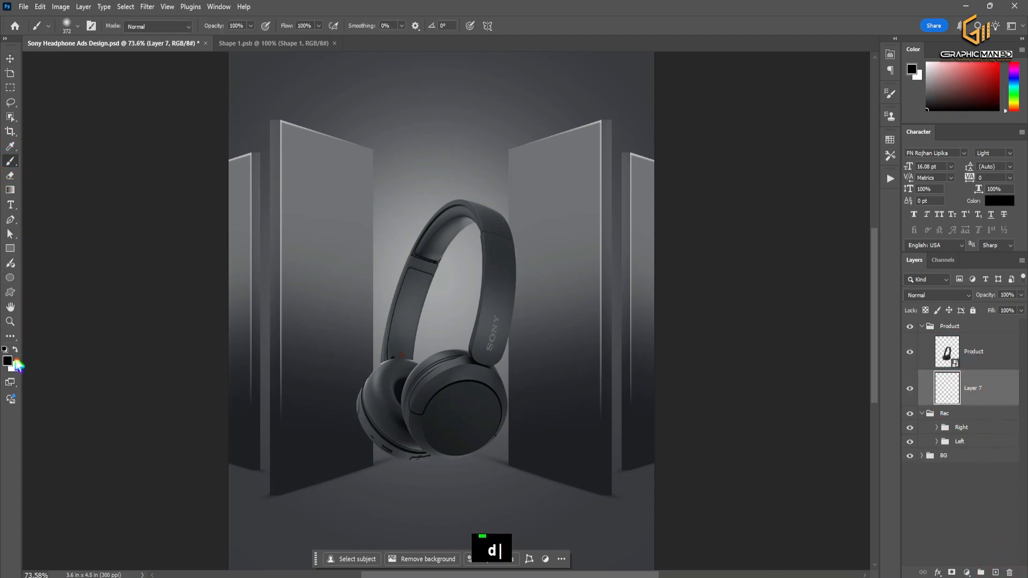
{"action": "left_click", "coordinate": [450, 481]}
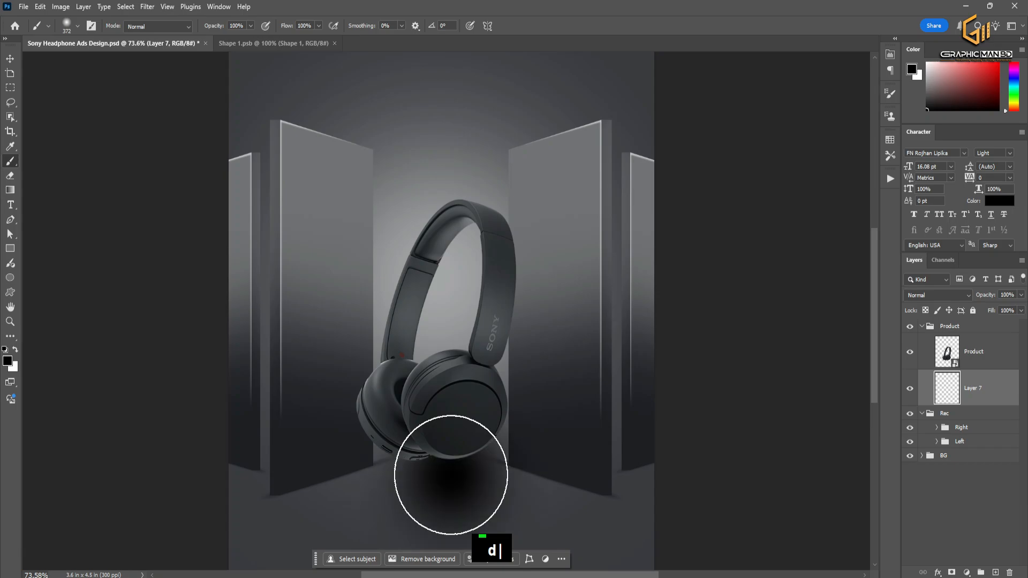
{"action": "left_click", "coordinate": [453, 478]}
- Flatten the black spot into a thin ellipse at about 80% width and center it on the floor below the headphones
{"action": "key", "text": "ctrl+t"}
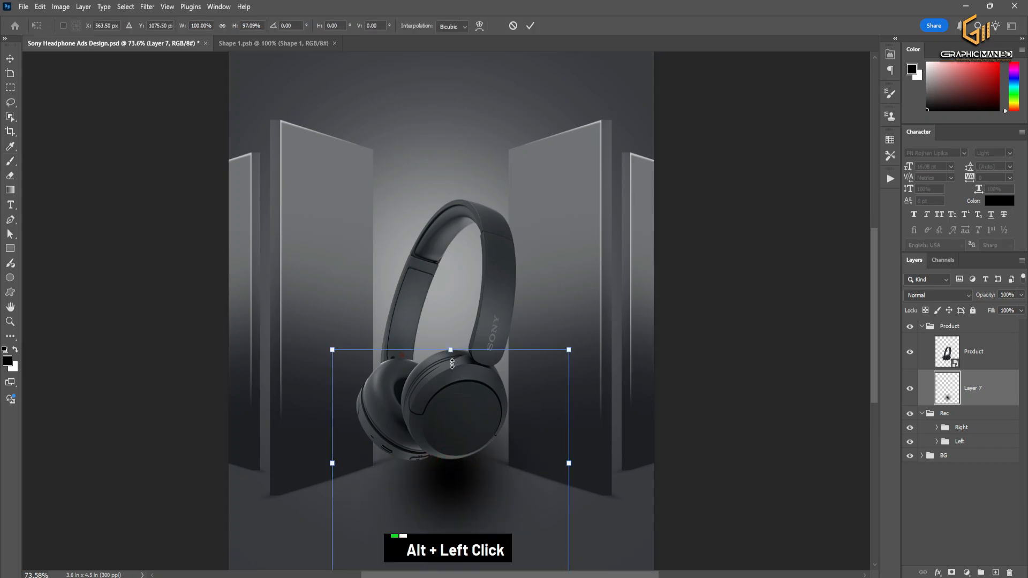
{"action": "left_click_drag", "start_coordinate": [451, 350], "coordinate": [446, 454]}
{"action": "left_click_drag", "start_coordinate": [446, 459], "coordinate": [471, 483]}
{"action": "left_click_drag", "start_coordinate": [544, 478], "coordinate": [520, 477]}
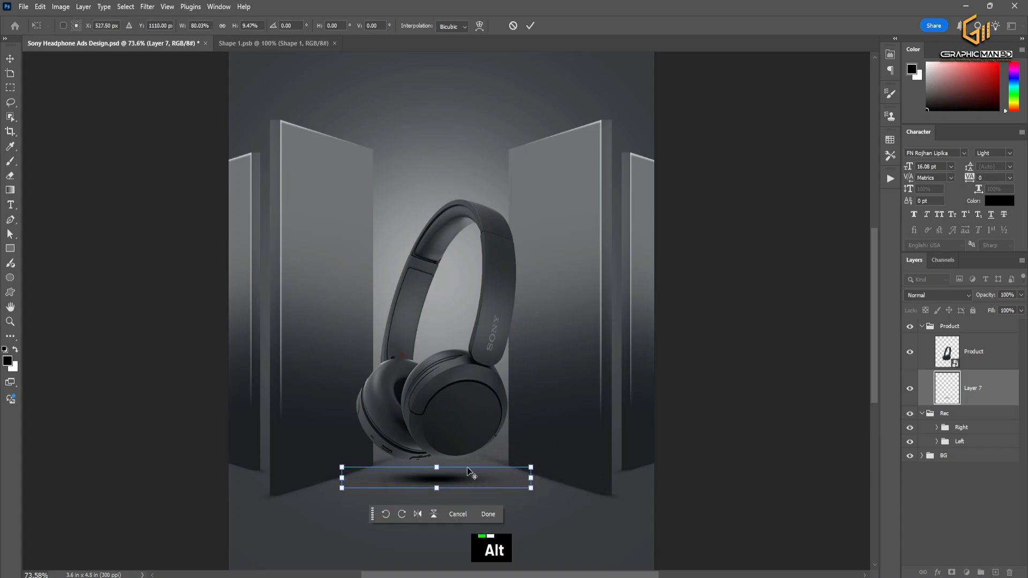
{"action": "left_click_drag", "start_coordinate": [435, 465], "coordinate": [436, 470]}
{"action": "left_click", "coordinate": [487, 515]}
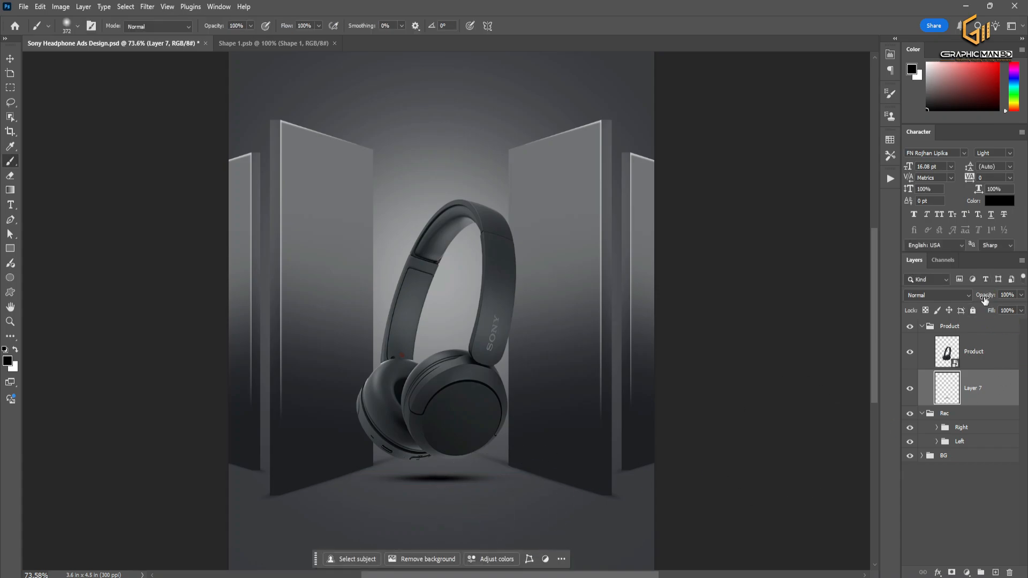
- Reduce the shadow layer's opacity to 44% and select the headphone layer above it
{"action": "left_click_drag", "start_coordinate": [986, 295], "coordinate": [978, 295]}
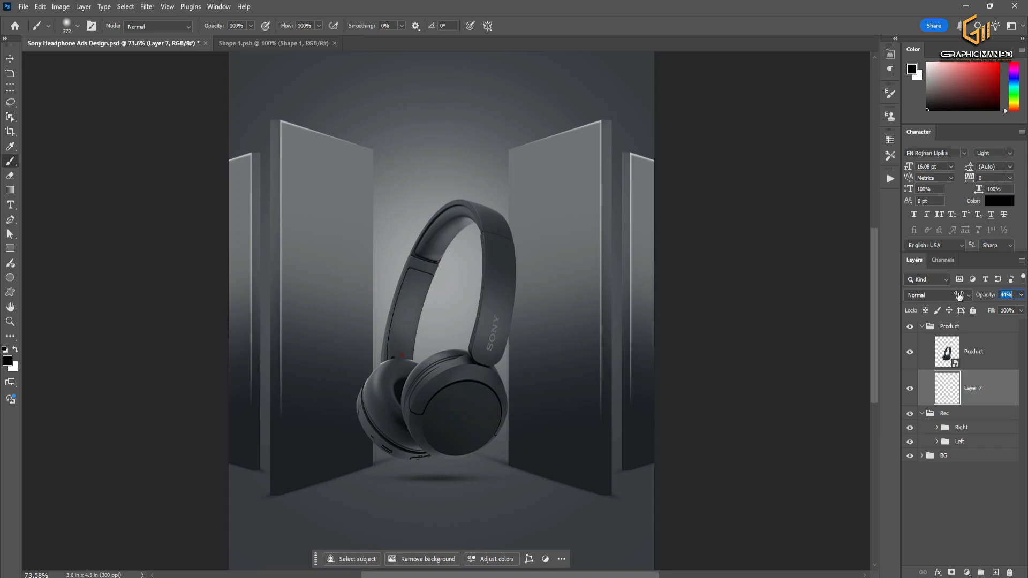
{"action": "left_click", "coordinate": [10, 58]}
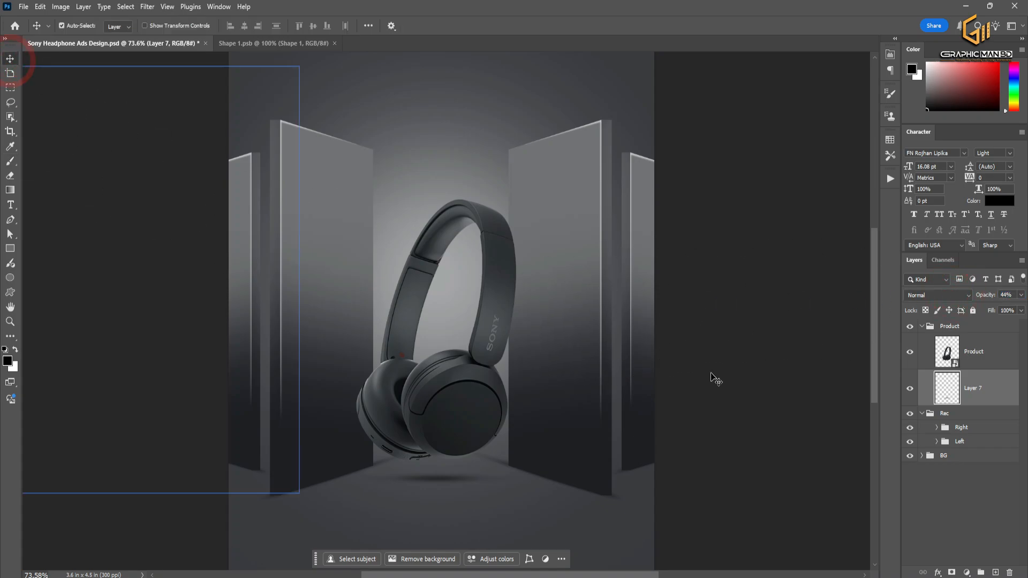
{"action": "left_click", "coordinate": [993, 351]}
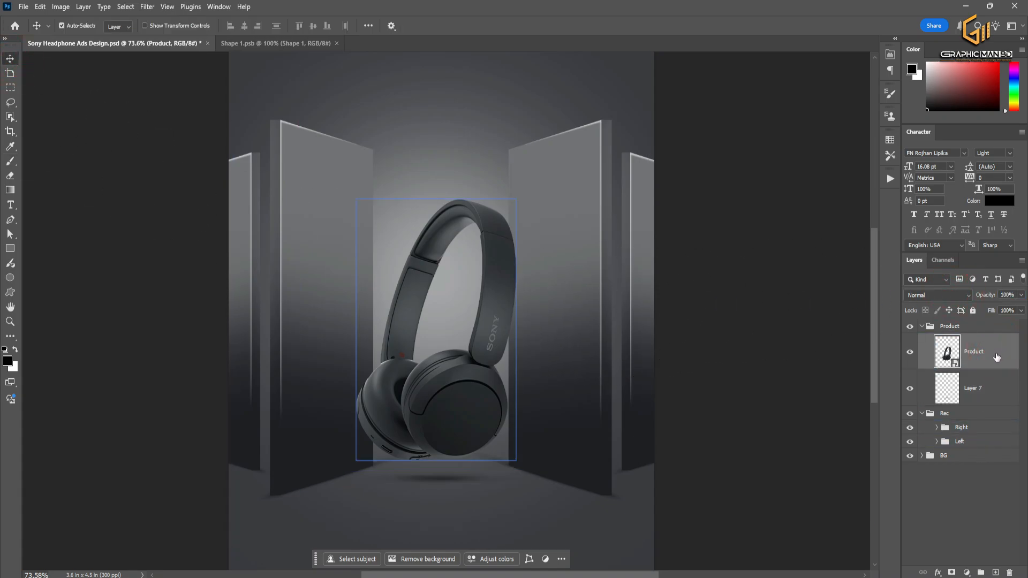
- Duplicate the headphone layer down into the Rec group, scale the copy to about 74%, flip it horizontally and shift it toward the left panel
{"action": "left_click_drag", "start_coordinate": [997, 357], "coordinate": [990, 487]}
{"action": "key", "text": "ctrl"}
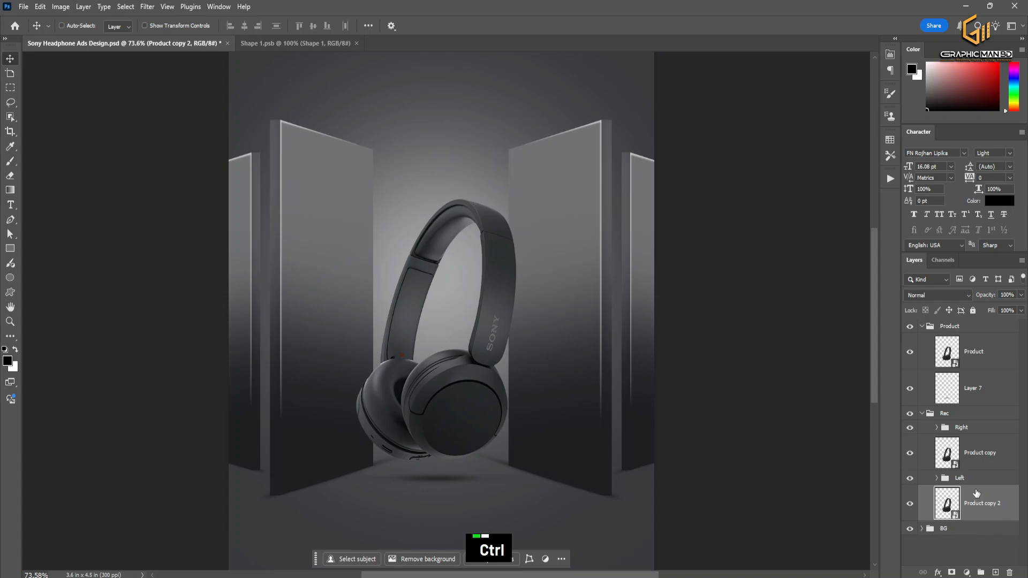
{"action": "key", "text": "ctrl+t"}
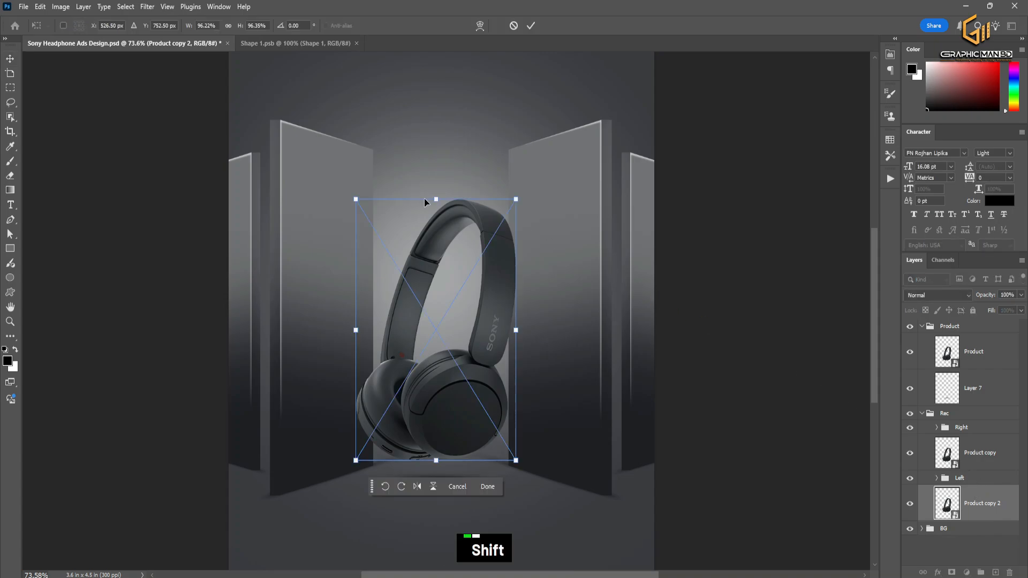
{"action": "left_click", "coordinate": [432, 202], "text": "shift"}
{"action": "left_click_drag", "start_coordinate": [435, 200], "coordinate": [436, 260]}
{"action": "left_click_drag", "start_coordinate": [486, 302], "coordinate": [458, 262]}
{"action": "left_click", "coordinate": [380, 438]}
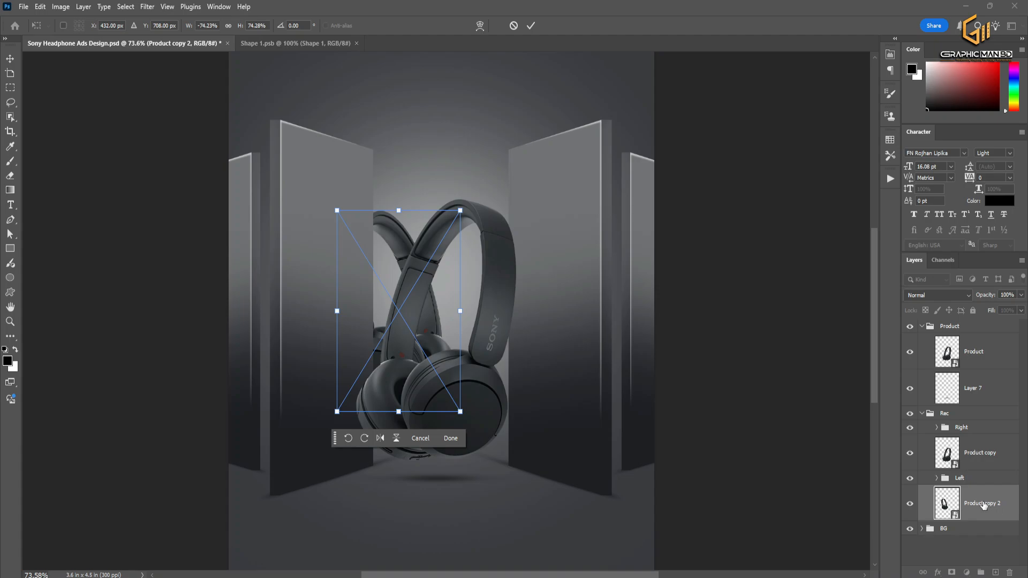
- Clip the flipped headphone copy to the Left group and position it as a reflection on the panel at about X 381 px, Y 726 px
{"action": "left_click_drag", "start_coordinate": [984, 506], "coordinate": [983, 470]}
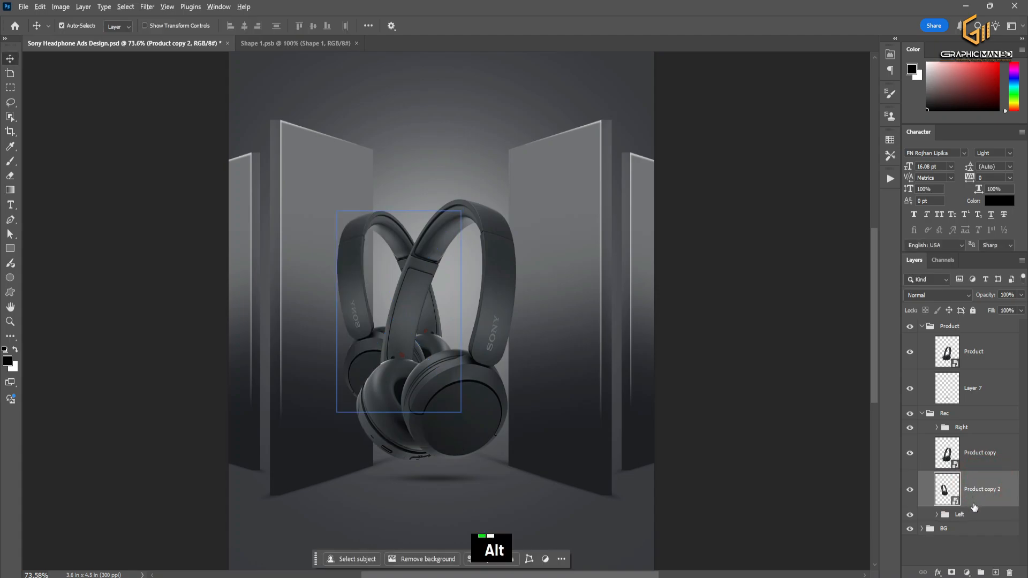
{"action": "left_click", "coordinate": [973, 503], "text": "alt"}
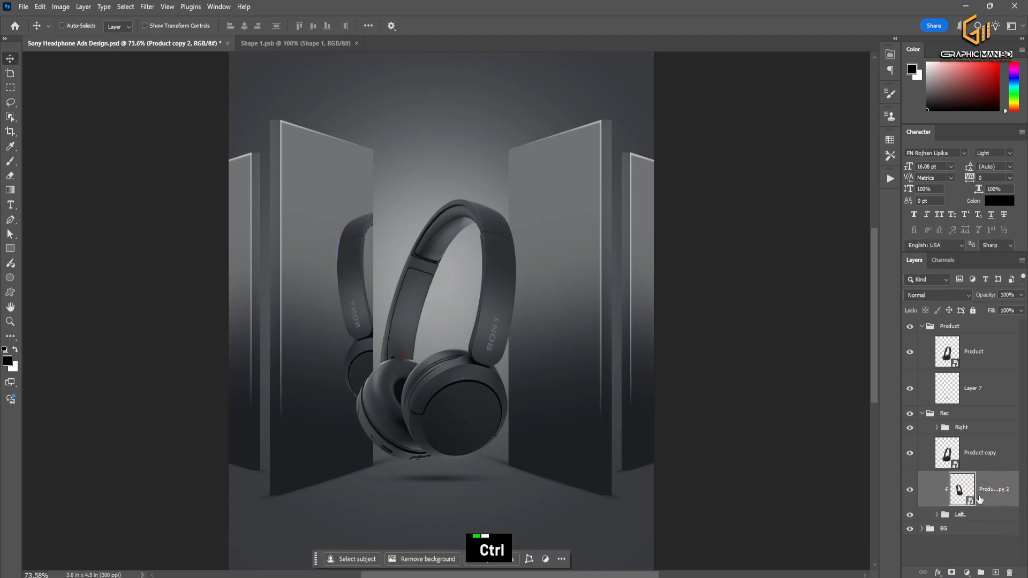
{"action": "key", "text": "ctrl+t"}
{"action": "left_click_drag", "start_coordinate": [387, 294], "coordinate": [367, 298]}
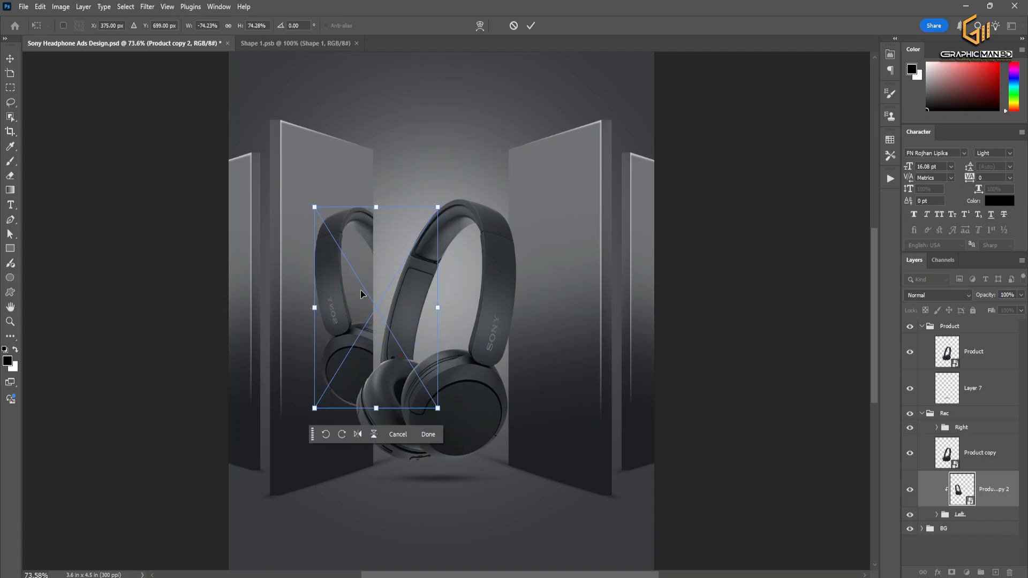
{"action": "key", "text": "Right"}
{"action": "key", "text": "Right"}
{"action": "key", "text": "Right"}
{"action": "key", "text": "Right"}
{"action": "key", "text": "Right"}
{"action": "key", "text": "Right"}
{"action": "key", "text": "Right"}
{"action": "key", "text": "Right"}
{"action": "key", "text": "Right"}
{"action": "key", "text": "Right"}
{"action": "key", "text": "Right"}
{"action": "key", "text": "Right"}
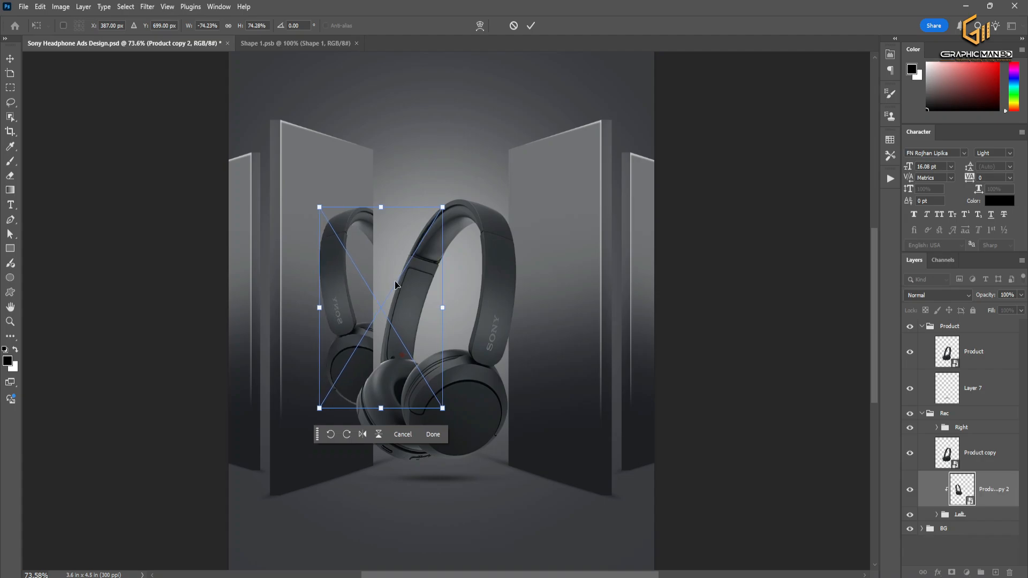
{"action": "left_click_drag", "start_coordinate": [360, 290], "coordinate": [363, 294]}
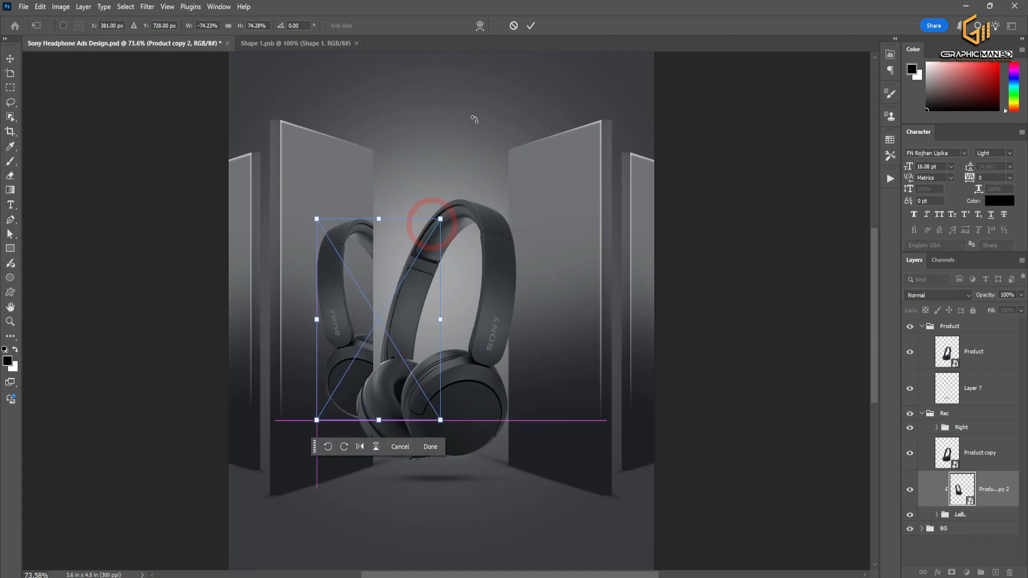
{"action": "left_click", "coordinate": [530, 25]}
- Set the left headphone reflection's opacity to 50%
{"action": "left_click_drag", "start_coordinate": [987, 295], "coordinate": [969, 297]}
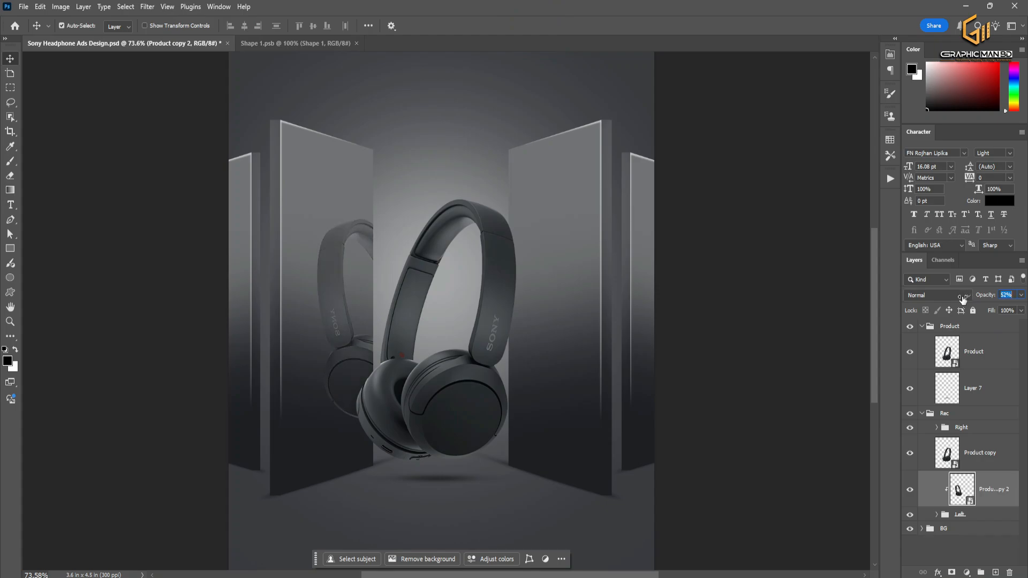
{"action": "left_click_drag", "start_coordinate": [962, 299], "coordinate": [963, 299]}
{"action": "type", "text": "50"}
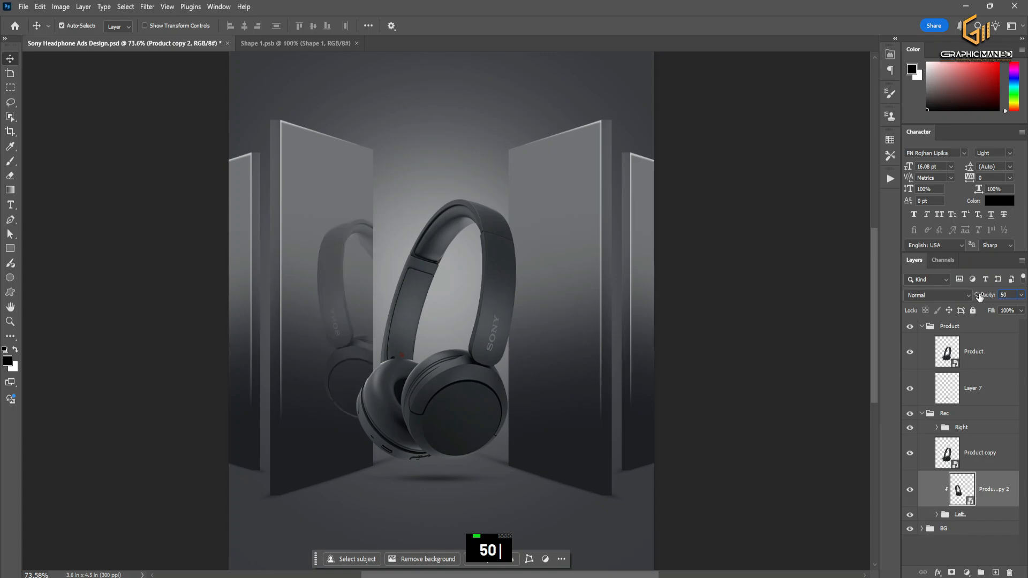
- Duplicate the left reflection layer above the Right group and delete the unused Product copy layer
{"action": "left_click_drag", "start_coordinate": [994, 487], "coordinate": [987, 421]}
{"action": "left_click", "coordinate": [986, 488]}
{"action": "key", "text": "Delete"}
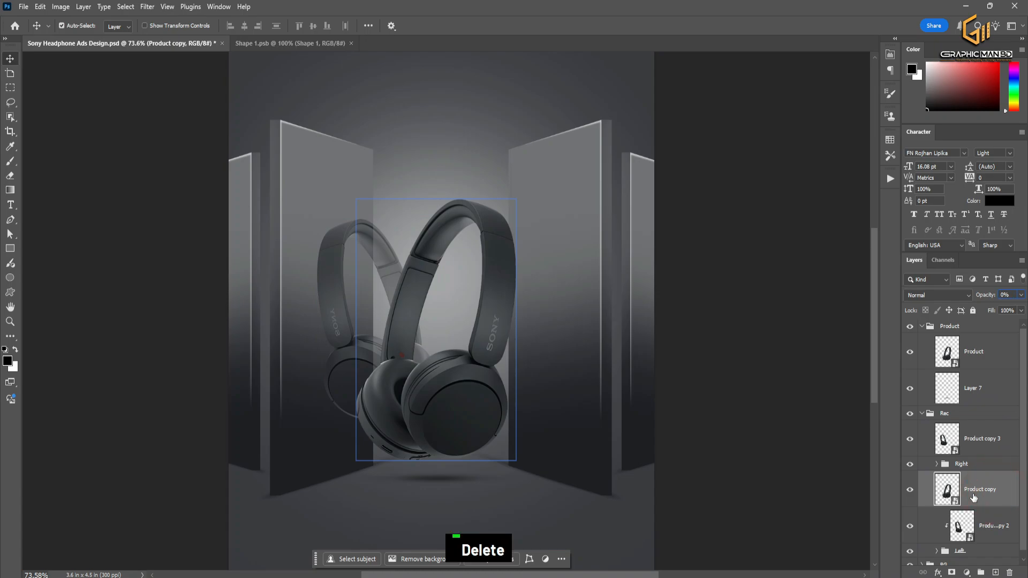
{"action": "key", "text": "Return"}
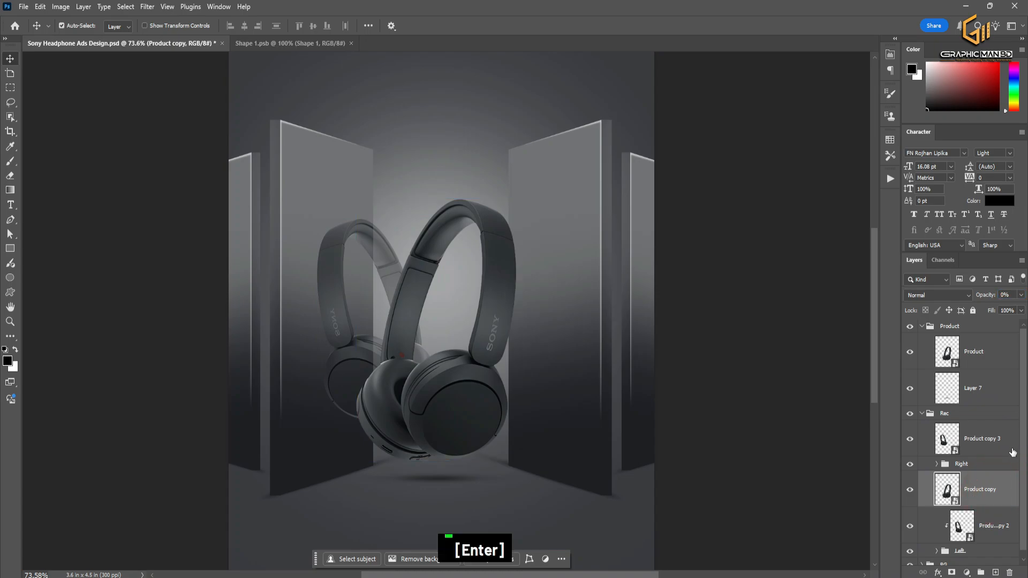
{"action": "left_click", "coordinate": [985, 482]}
{"action": "key", "text": "Delete"}
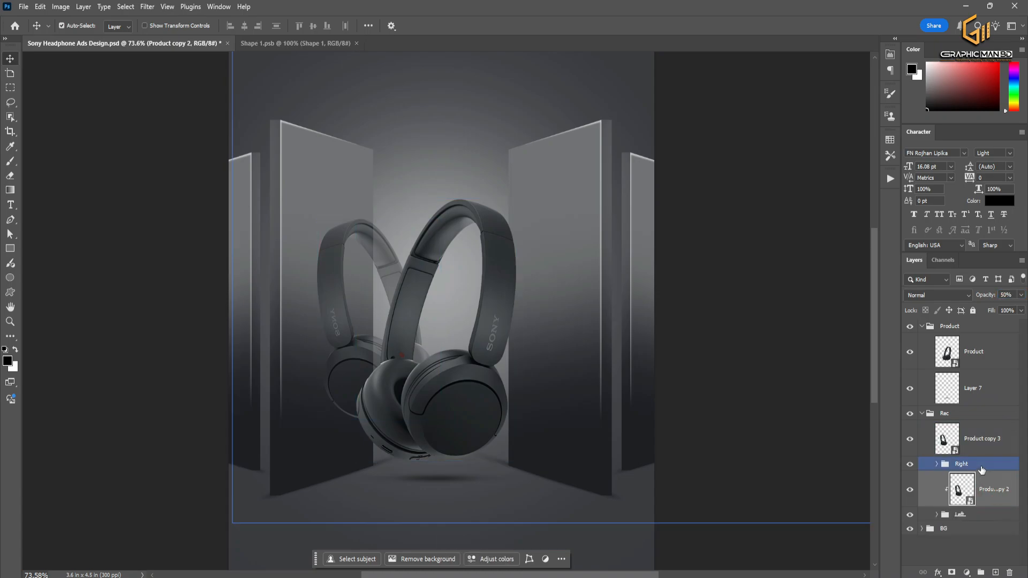
{"action": "left_click", "coordinate": [987, 451]}
{"action": "left_click", "coordinate": [980, 493]}
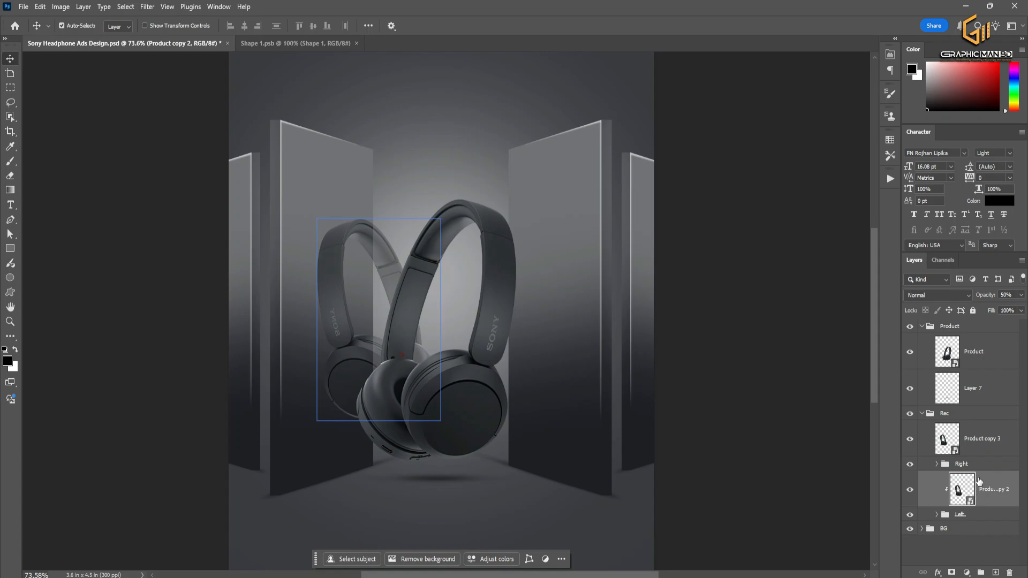
- Move the duplicated reflection across to the right panel at about X 747 px and clip it to the Right group
{"action": "left_click", "coordinate": [979, 436]}
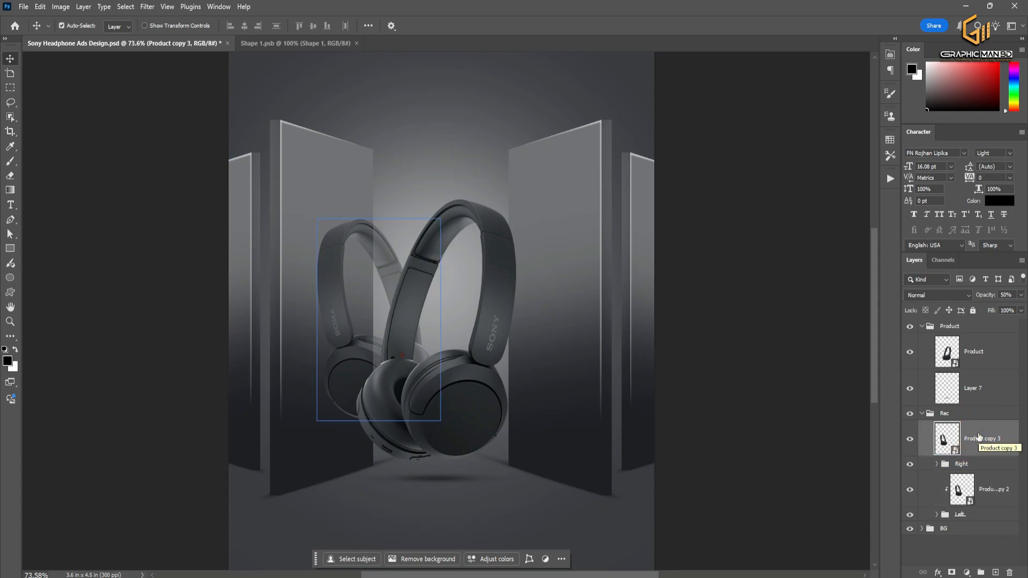
{"action": "key", "text": "ctrl+t"}
{"action": "left_click_drag", "start_coordinate": [373, 323], "coordinate": [517, 327]}
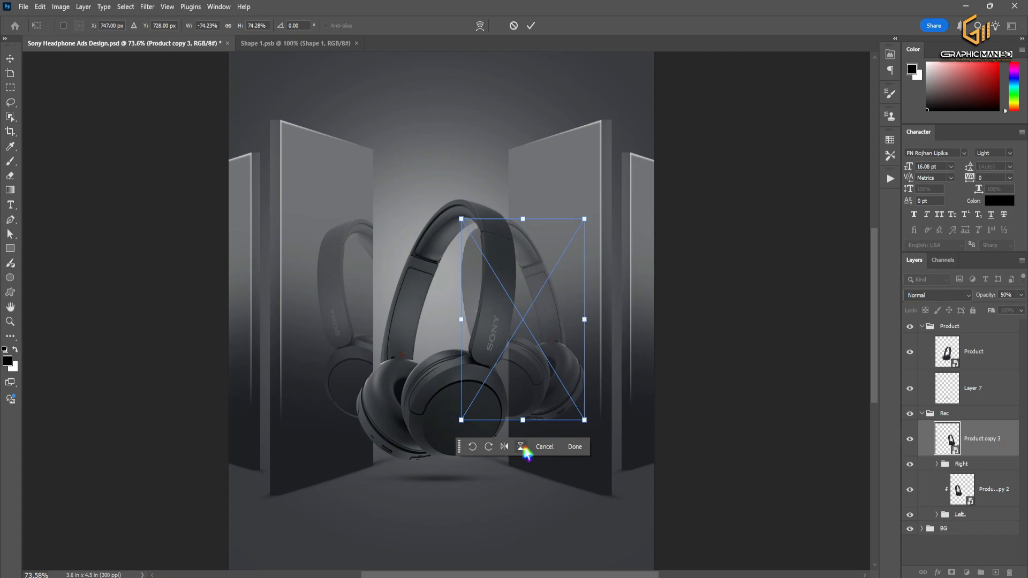
{"action": "left_click", "coordinate": [504, 447]}
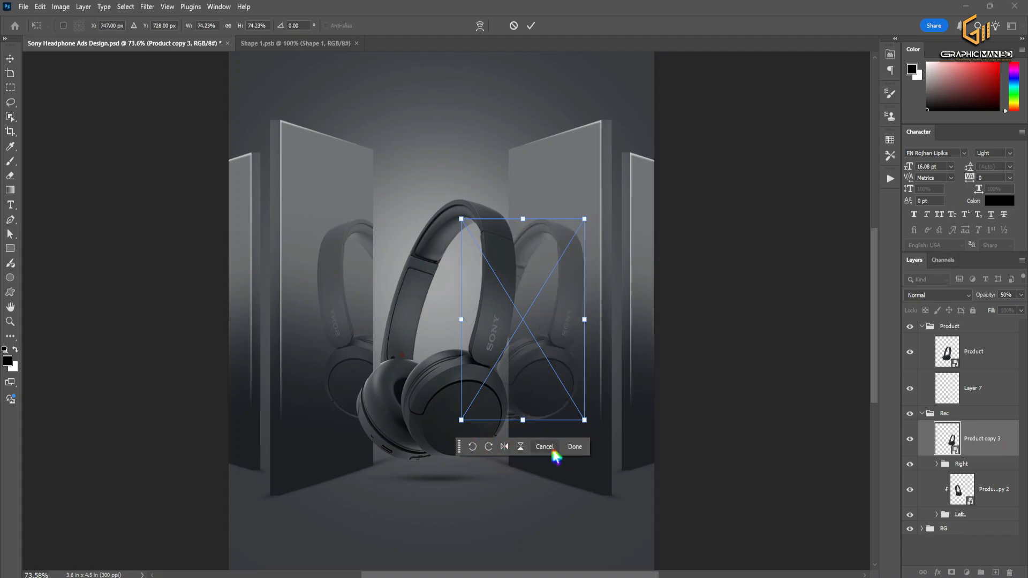
{"action": "left_click", "coordinate": [504, 447]}
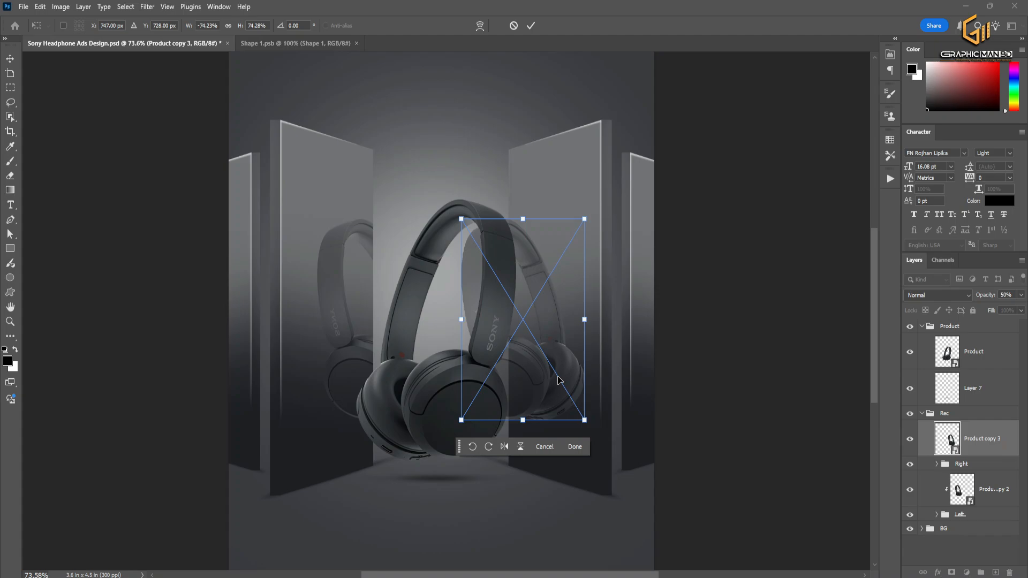
{"action": "left_click", "coordinate": [997, 455], "text": "alt"}
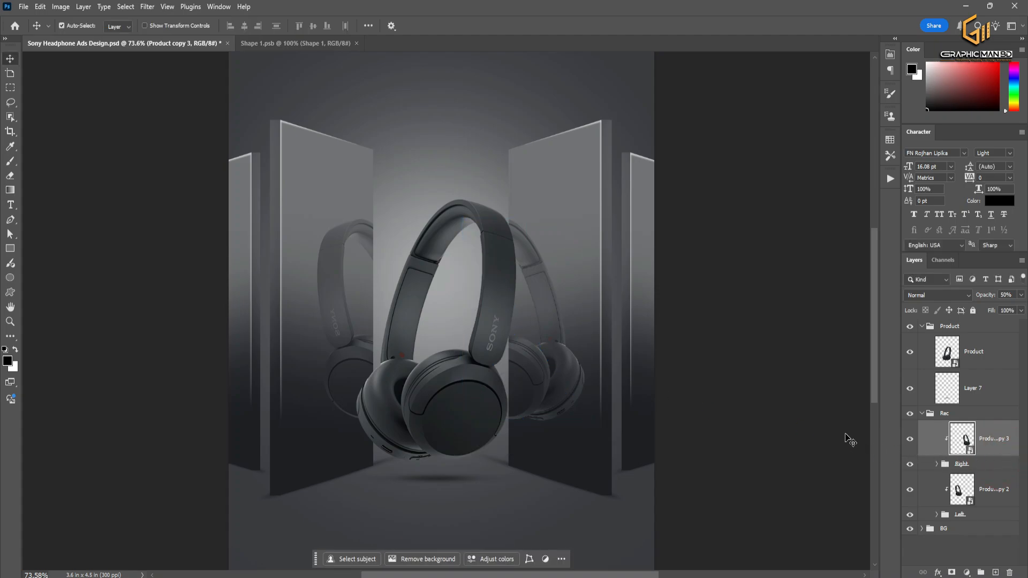
- Shift the right panel's reflection inward, closer behind the main headphones, to about X 683.5 px
{"action": "key", "text": "ctrl+t"}
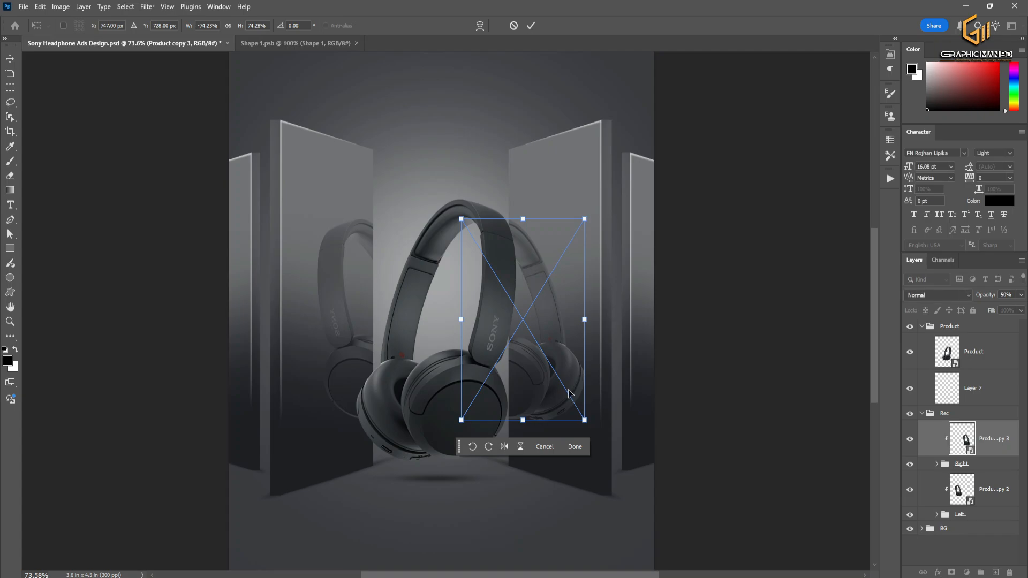
{"action": "left_click_drag", "start_coordinate": [573, 397], "coordinate": [548, 387]}
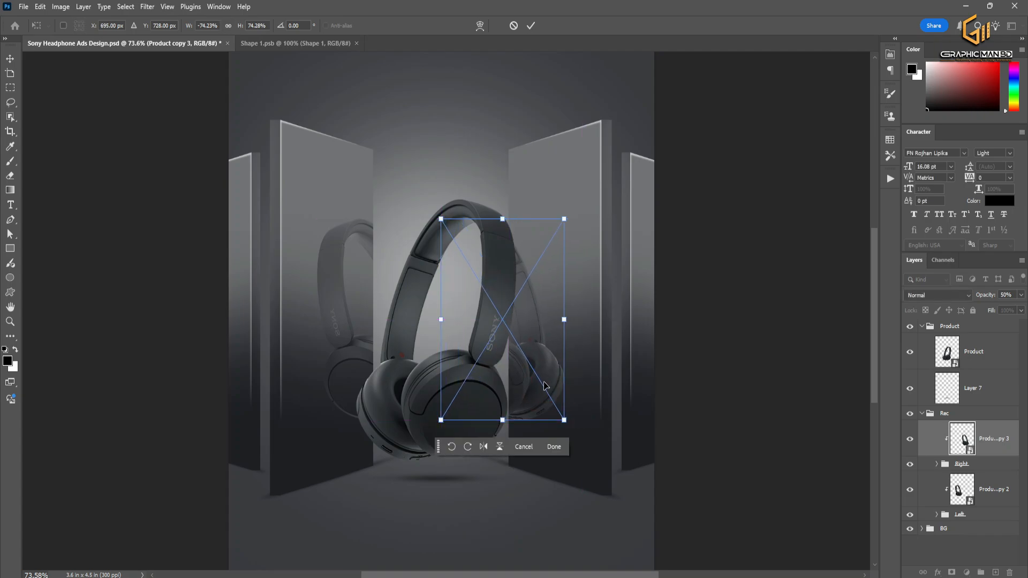
{"action": "left_click_drag", "start_coordinate": [547, 385], "coordinate": [549, 387]}
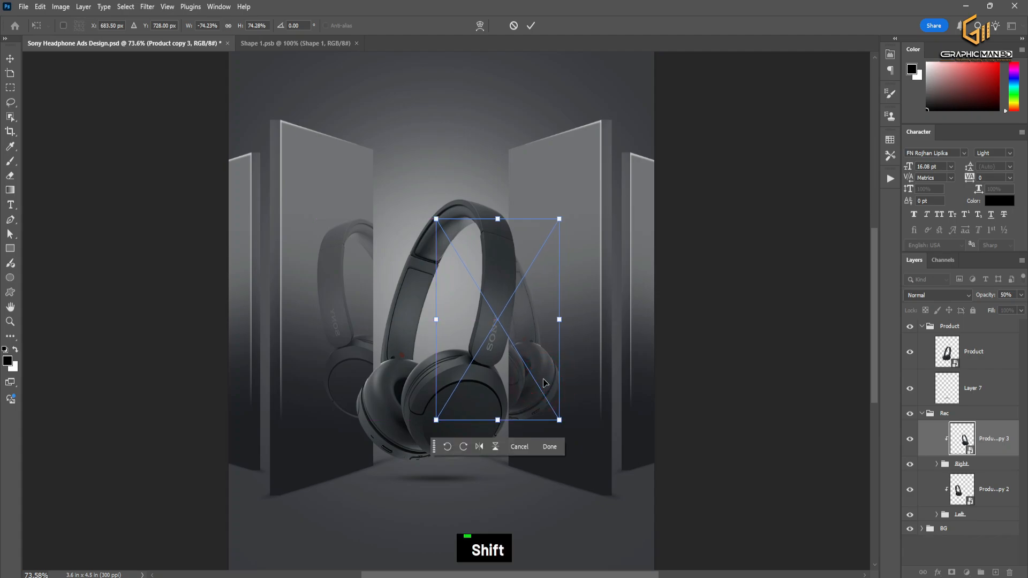
{"action": "key", "text": "Return"}
- Collapse the Rec and Product groups in the layer stack, keeping the Rec group selected
{"action": "scroll", "coordinate": [805, 417], "scroll_direction": "down", "scroll_amount": 2}
{"action": "scroll", "coordinate": [806, 418], "scroll_direction": "down", "scroll_amount": 3}
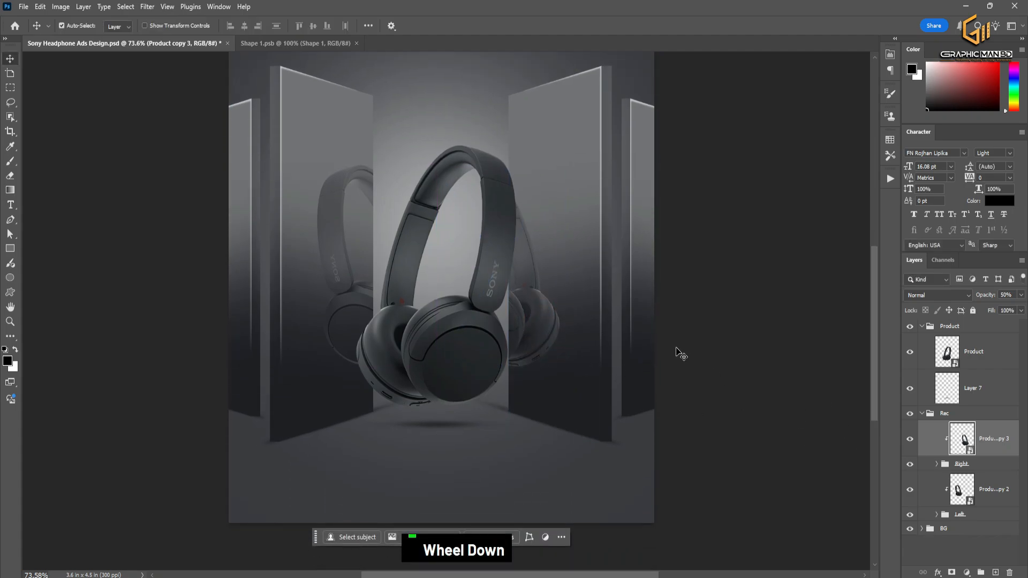
{"action": "scroll", "coordinate": [675, 352], "scroll_direction": "up", "scroll_amount": 2}
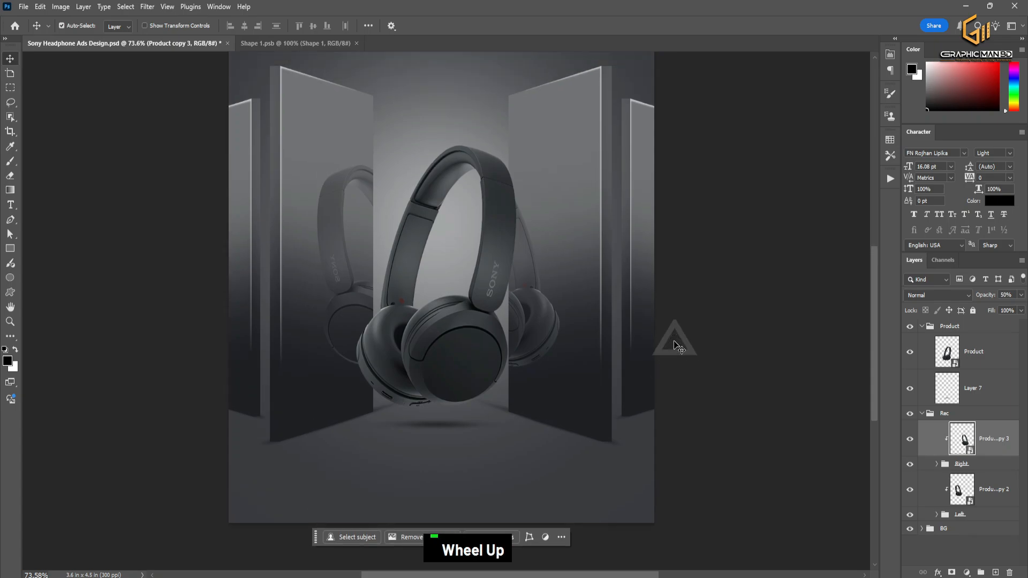
{"action": "left_click", "coordinate": [923, 416]}
{"action": "left_click", "coordinate": [921, 416]}
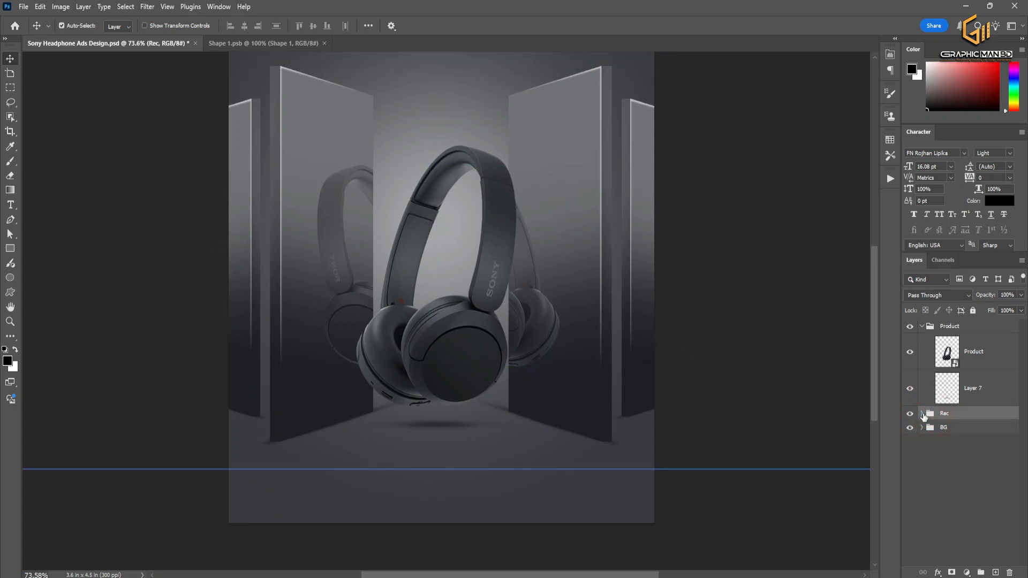
{"action": "left_click", "coordinate": [930, 327]}
{"action": "left_click", "coordinate": [922, 327]}
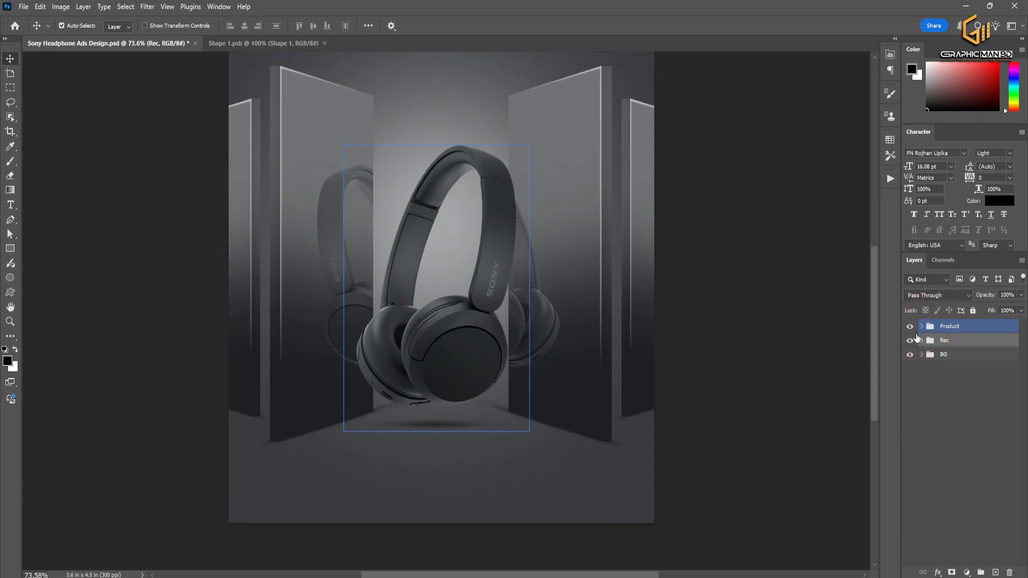
{"action": "left_click", "coordinate": [915, 338]}
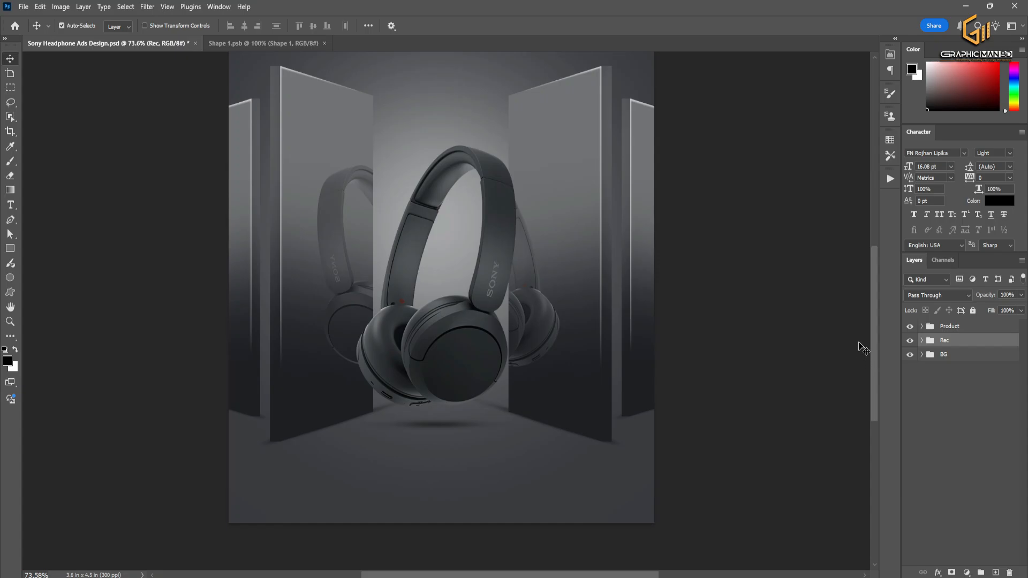
- Activate the Rectangle tool to draw a new shape above the Rec group
{"action": "key", "text": "u"}
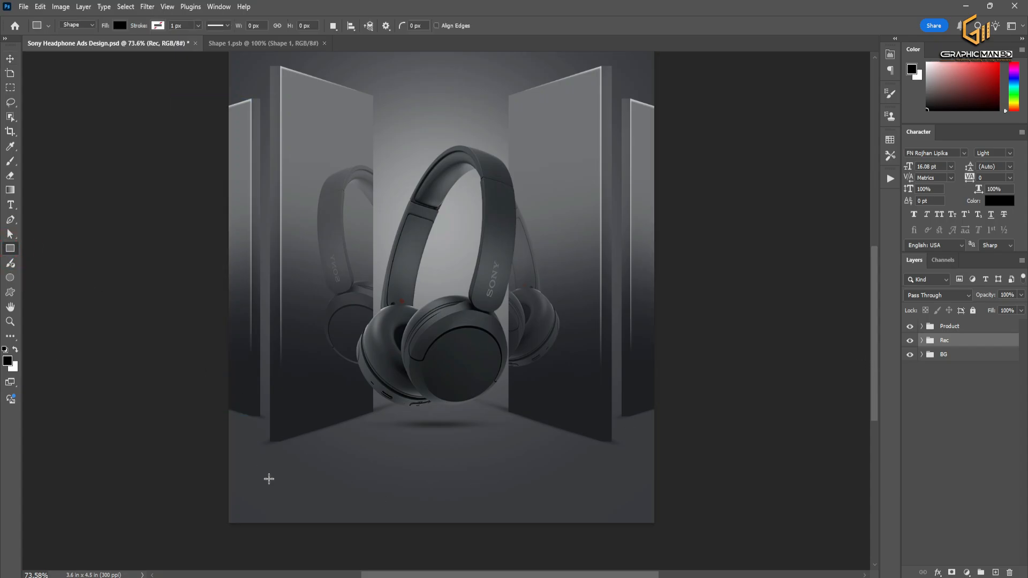